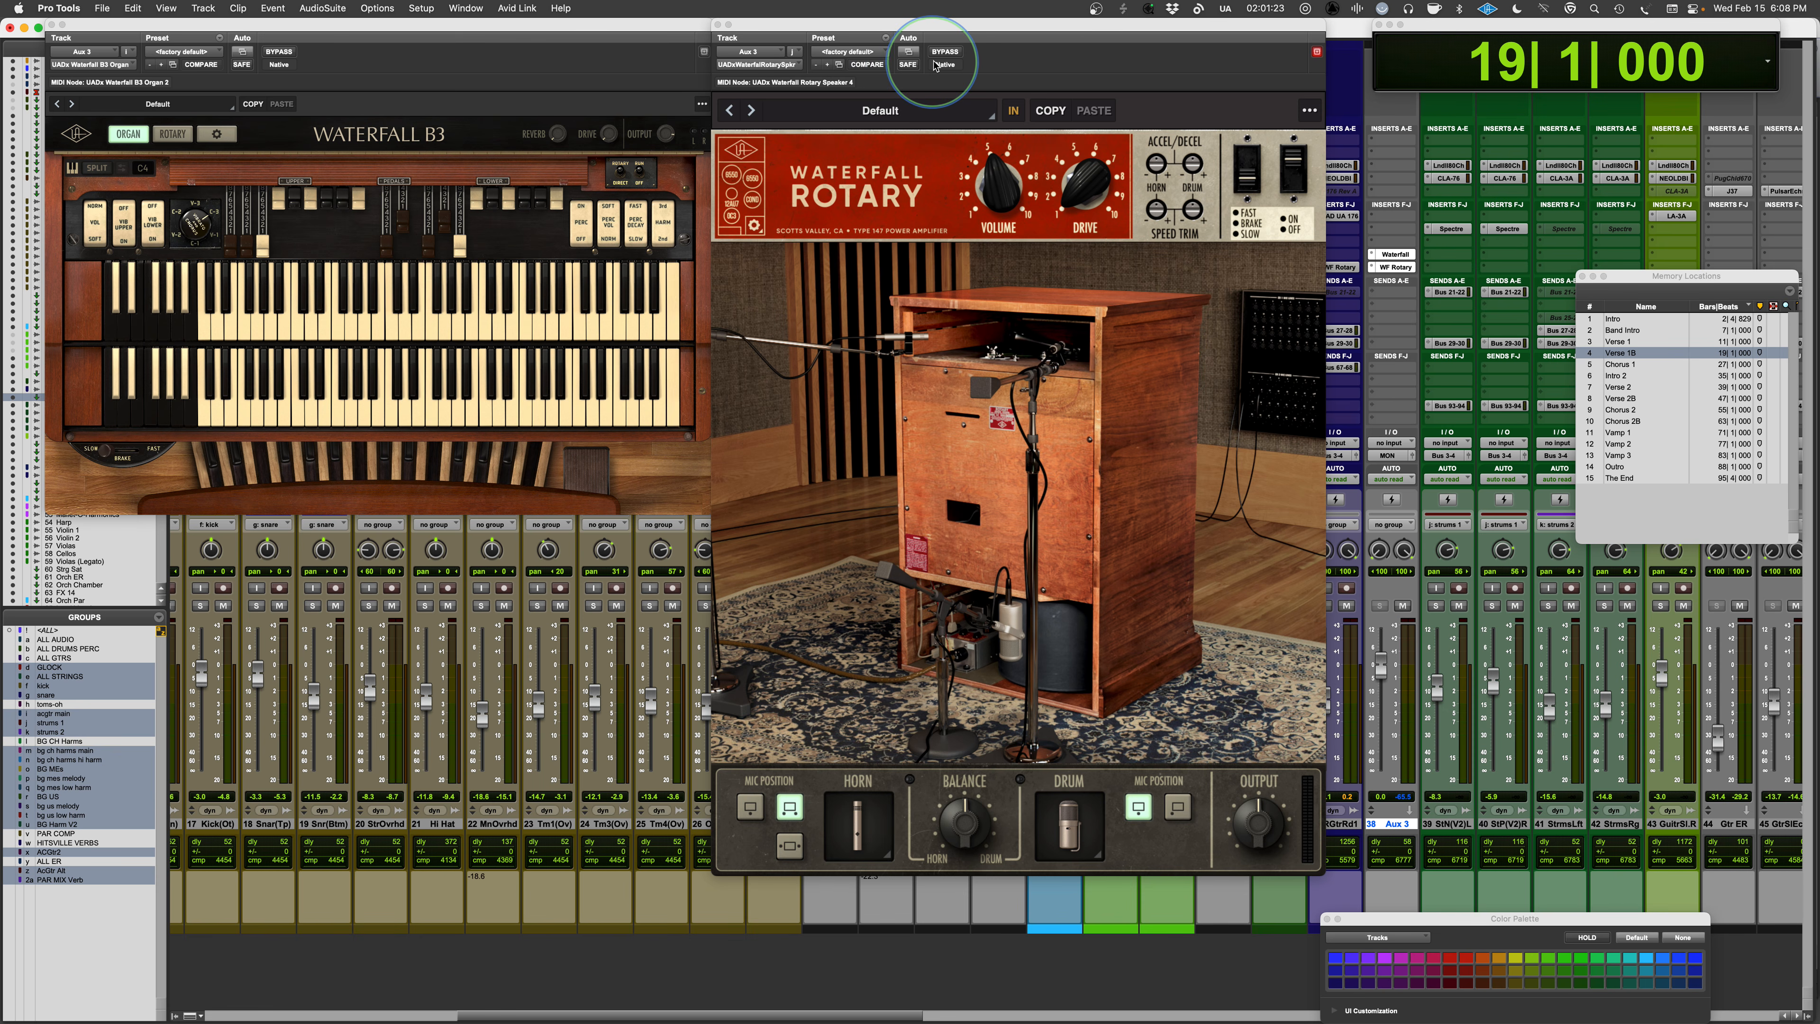
- Examine the rotary cabinet view of the Waterfall B3 organ plug-in, and close the organ's window
left_click(566, 29)
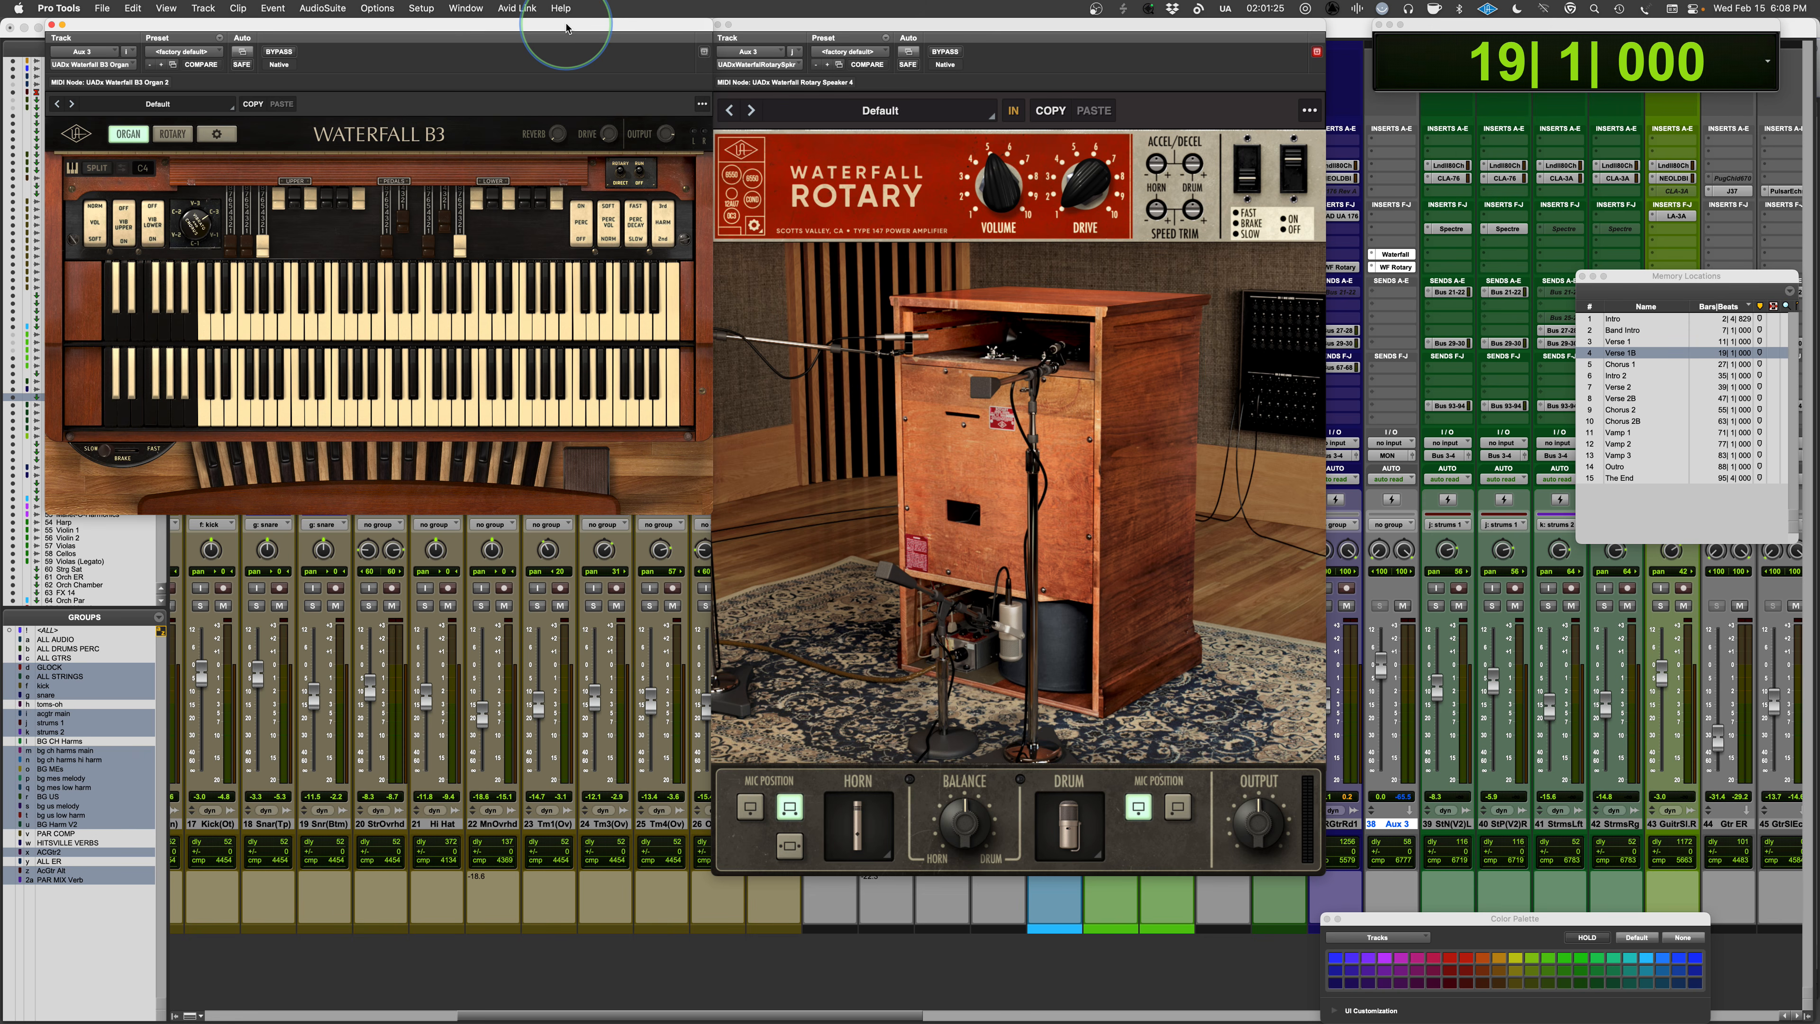
left_click(174, 136)
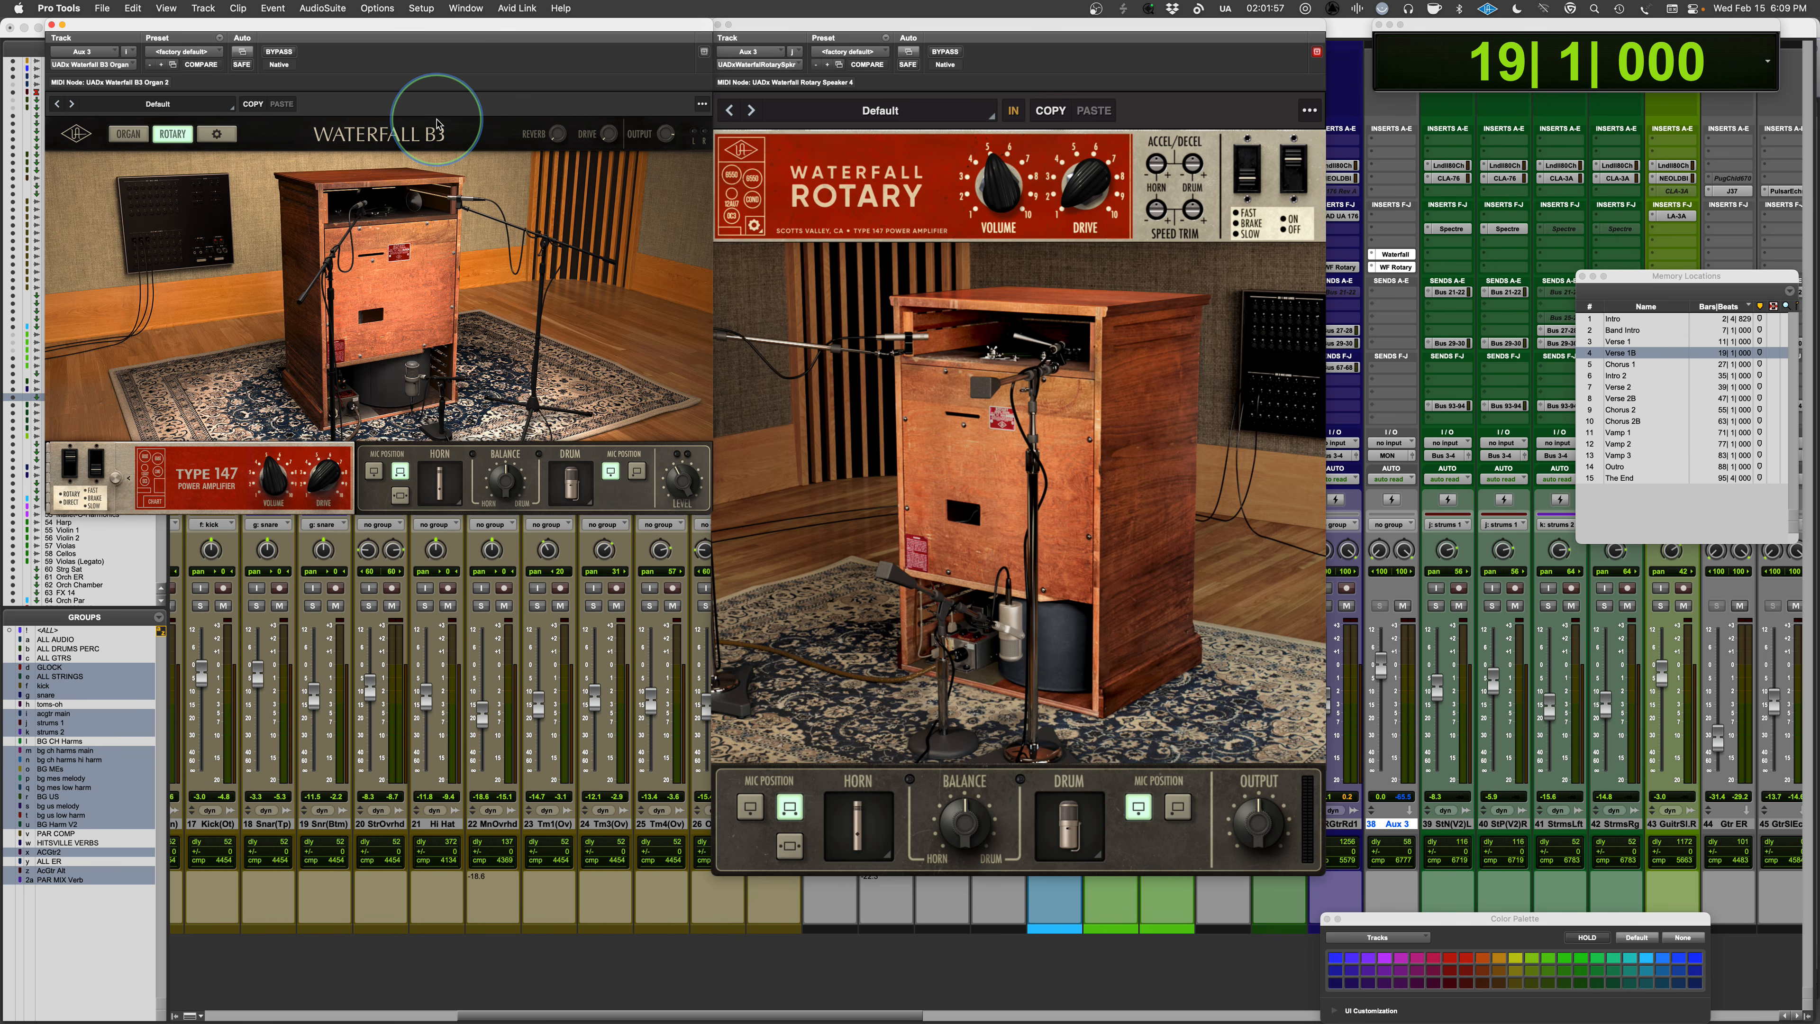
left_click(50, 26)
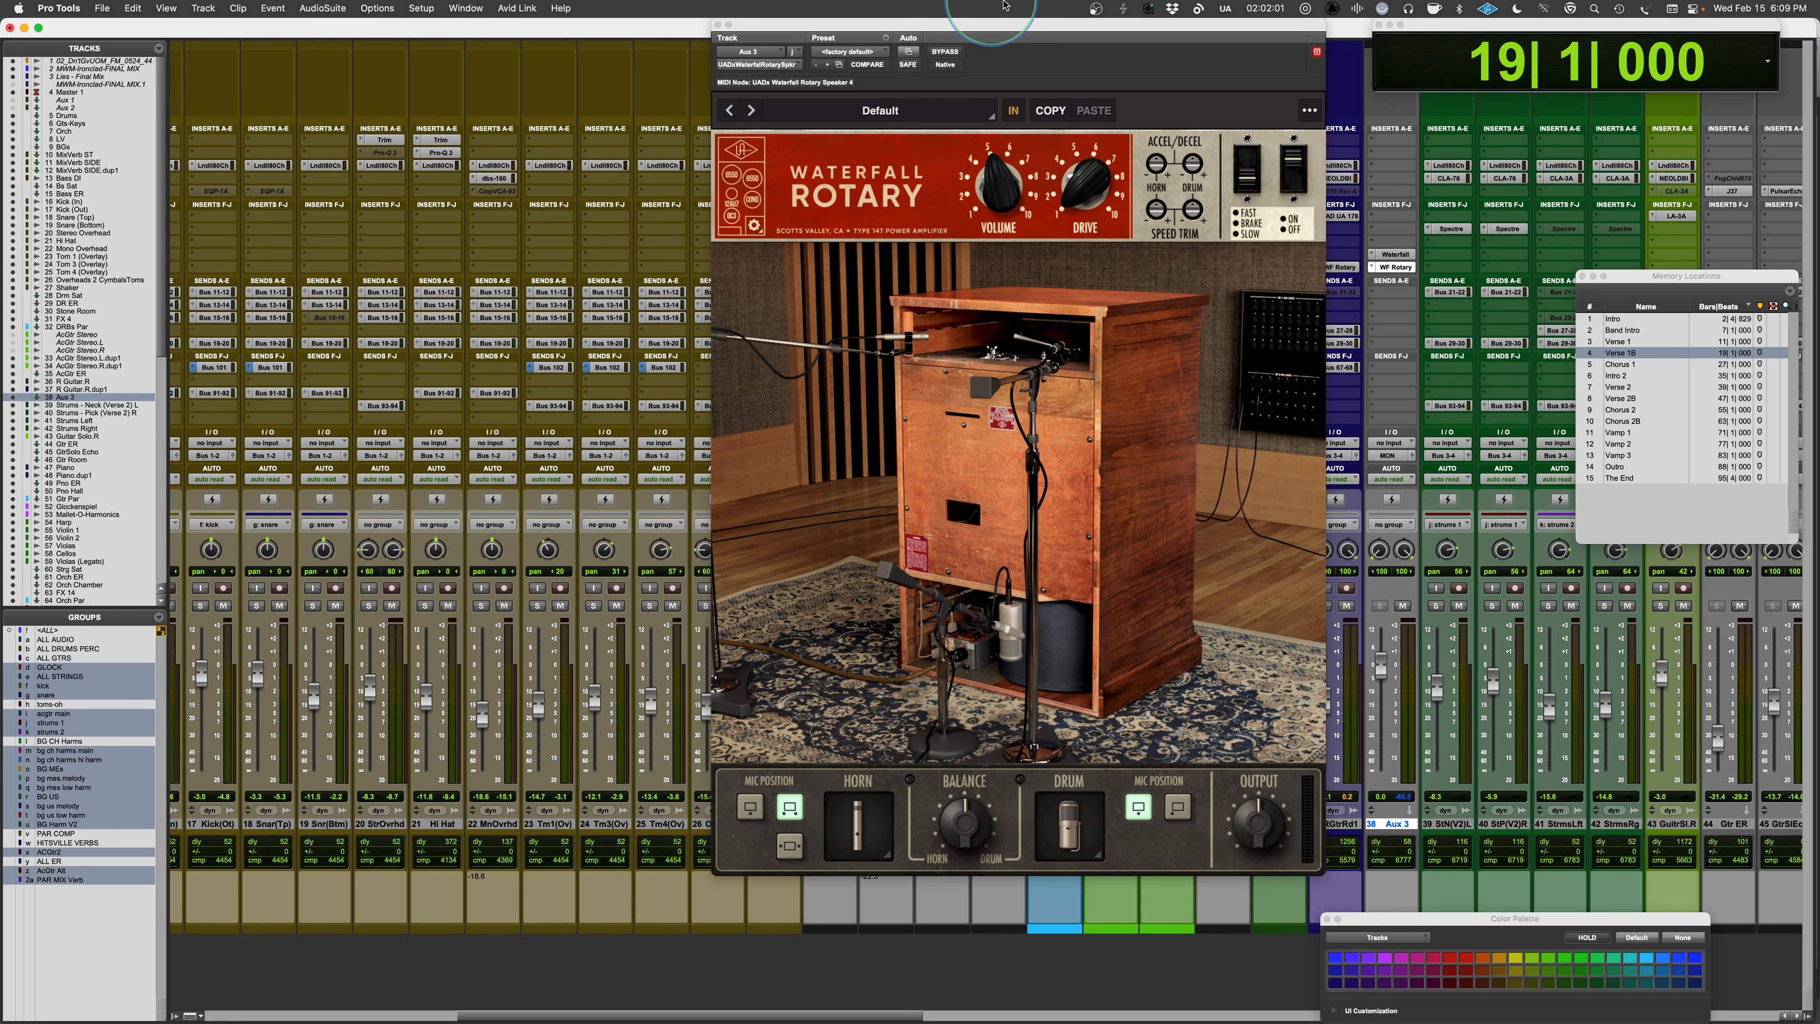
- Resize the Waterfall Rotary plug-in to 175% and reposition its window so all its controls are in view
left_click_drag(1054, 22, 961, 21)
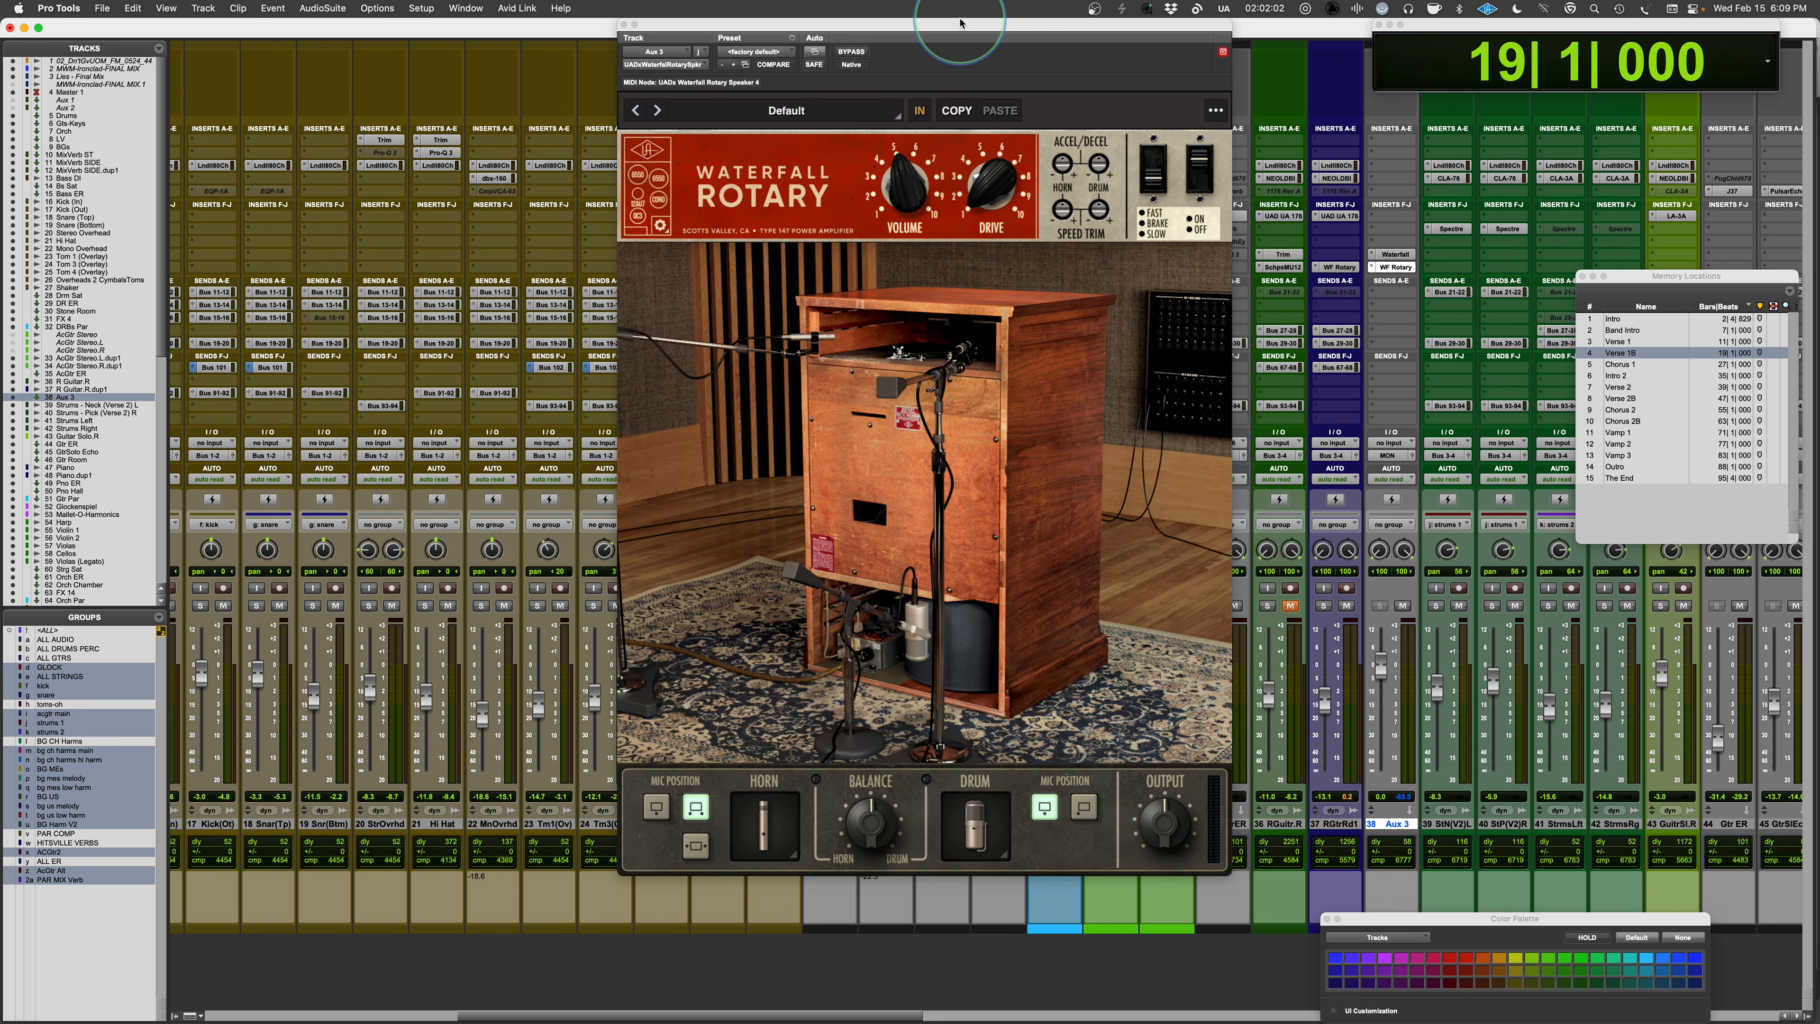
left_click(1216, 111)
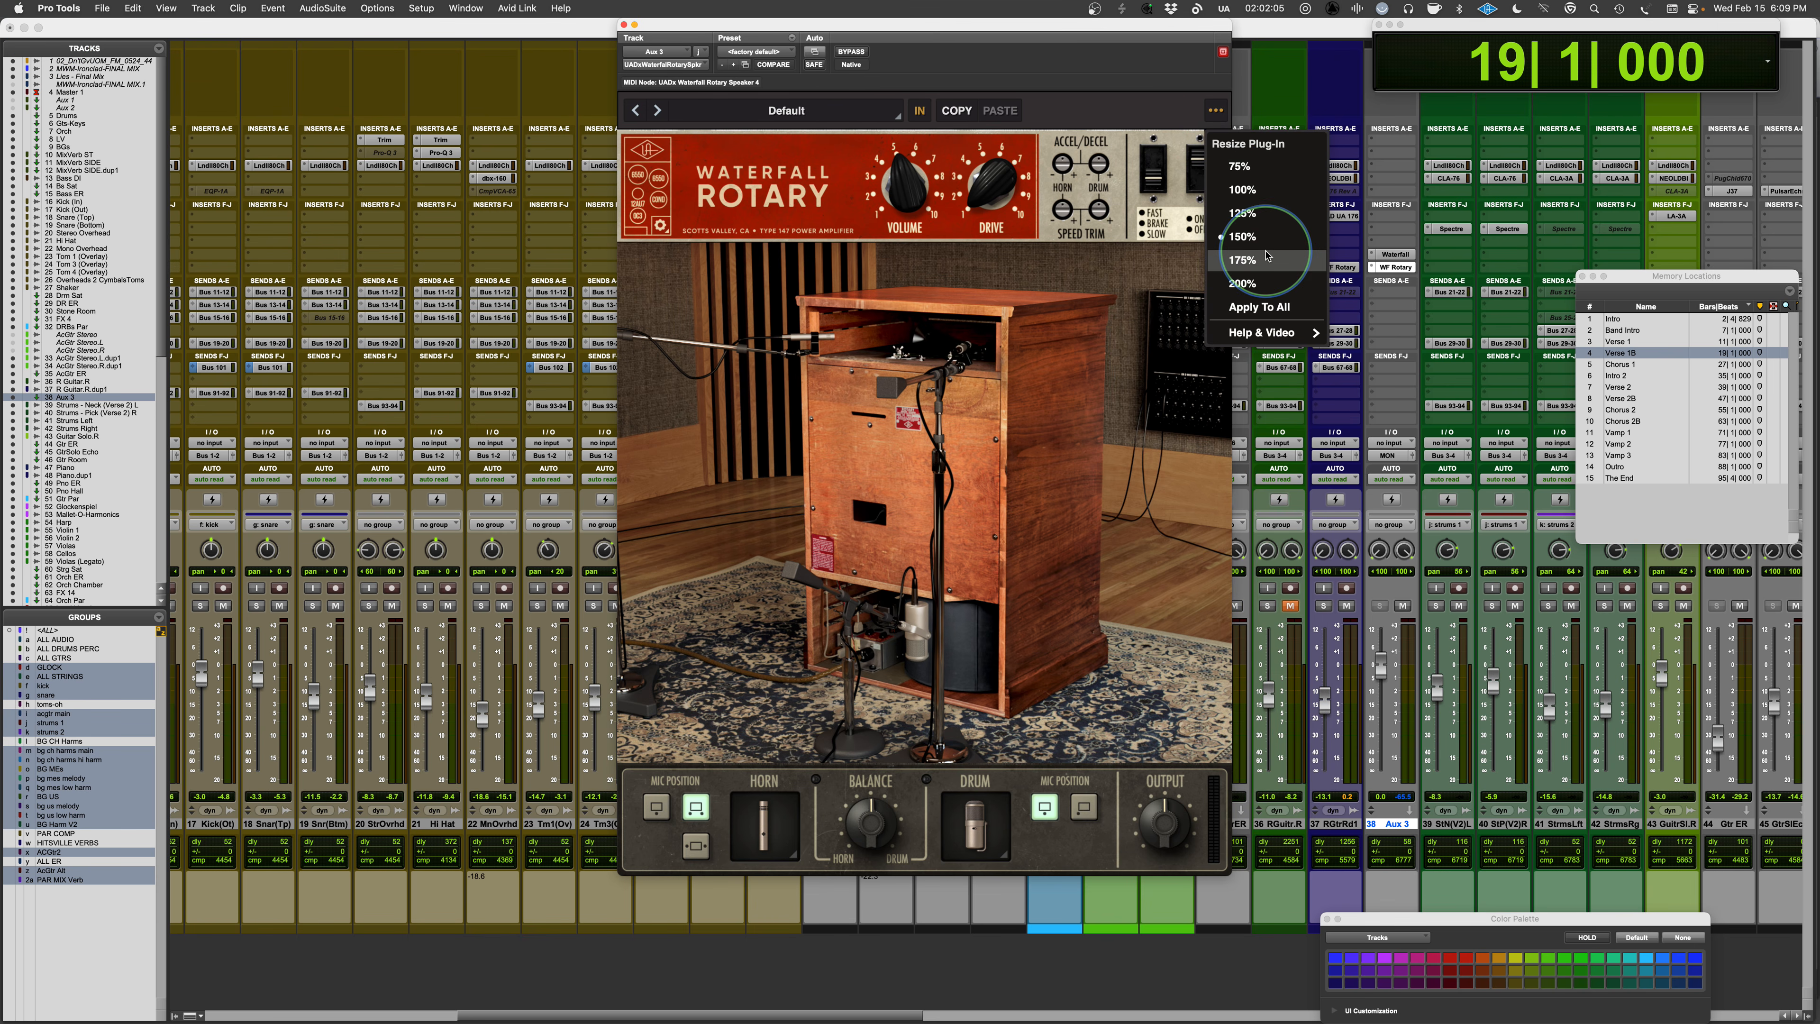
left_click(1239, 260)
left_click_drag(1166, 21, 1115, 20)
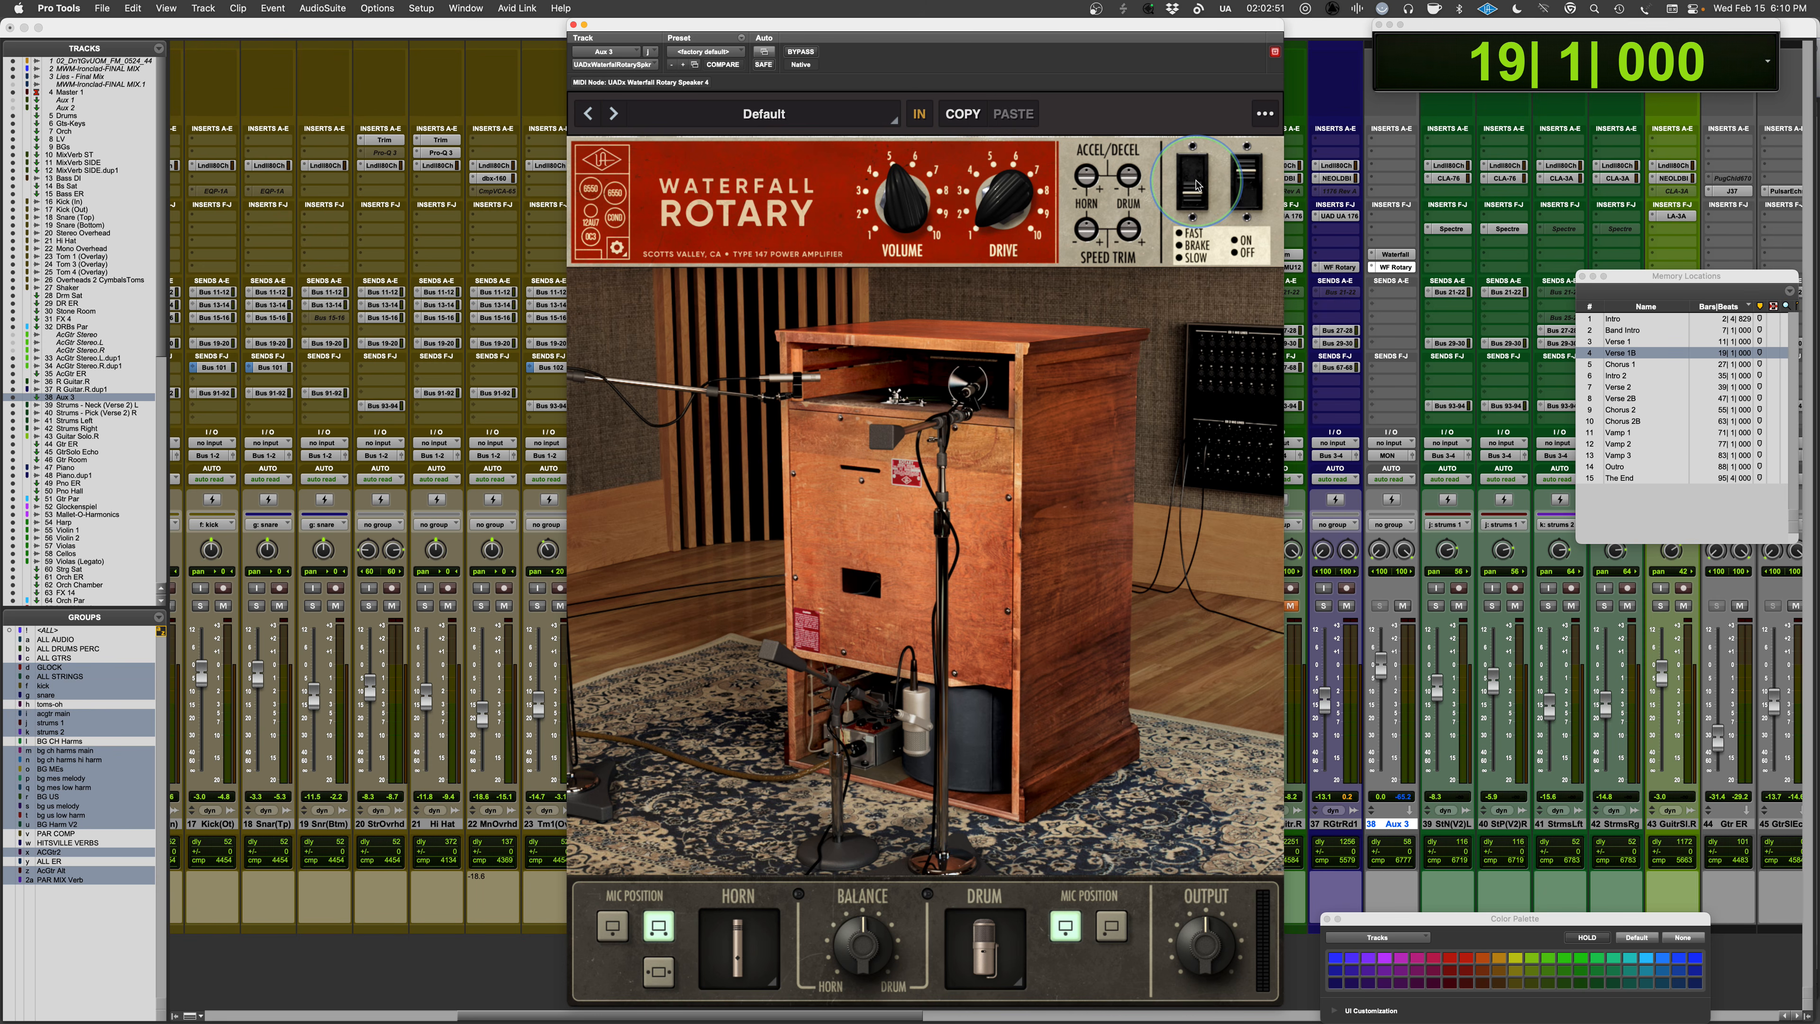
- Set the rotary speaker's speed switch to Slow and try the horn's speed trim
left_click(1181, 261)
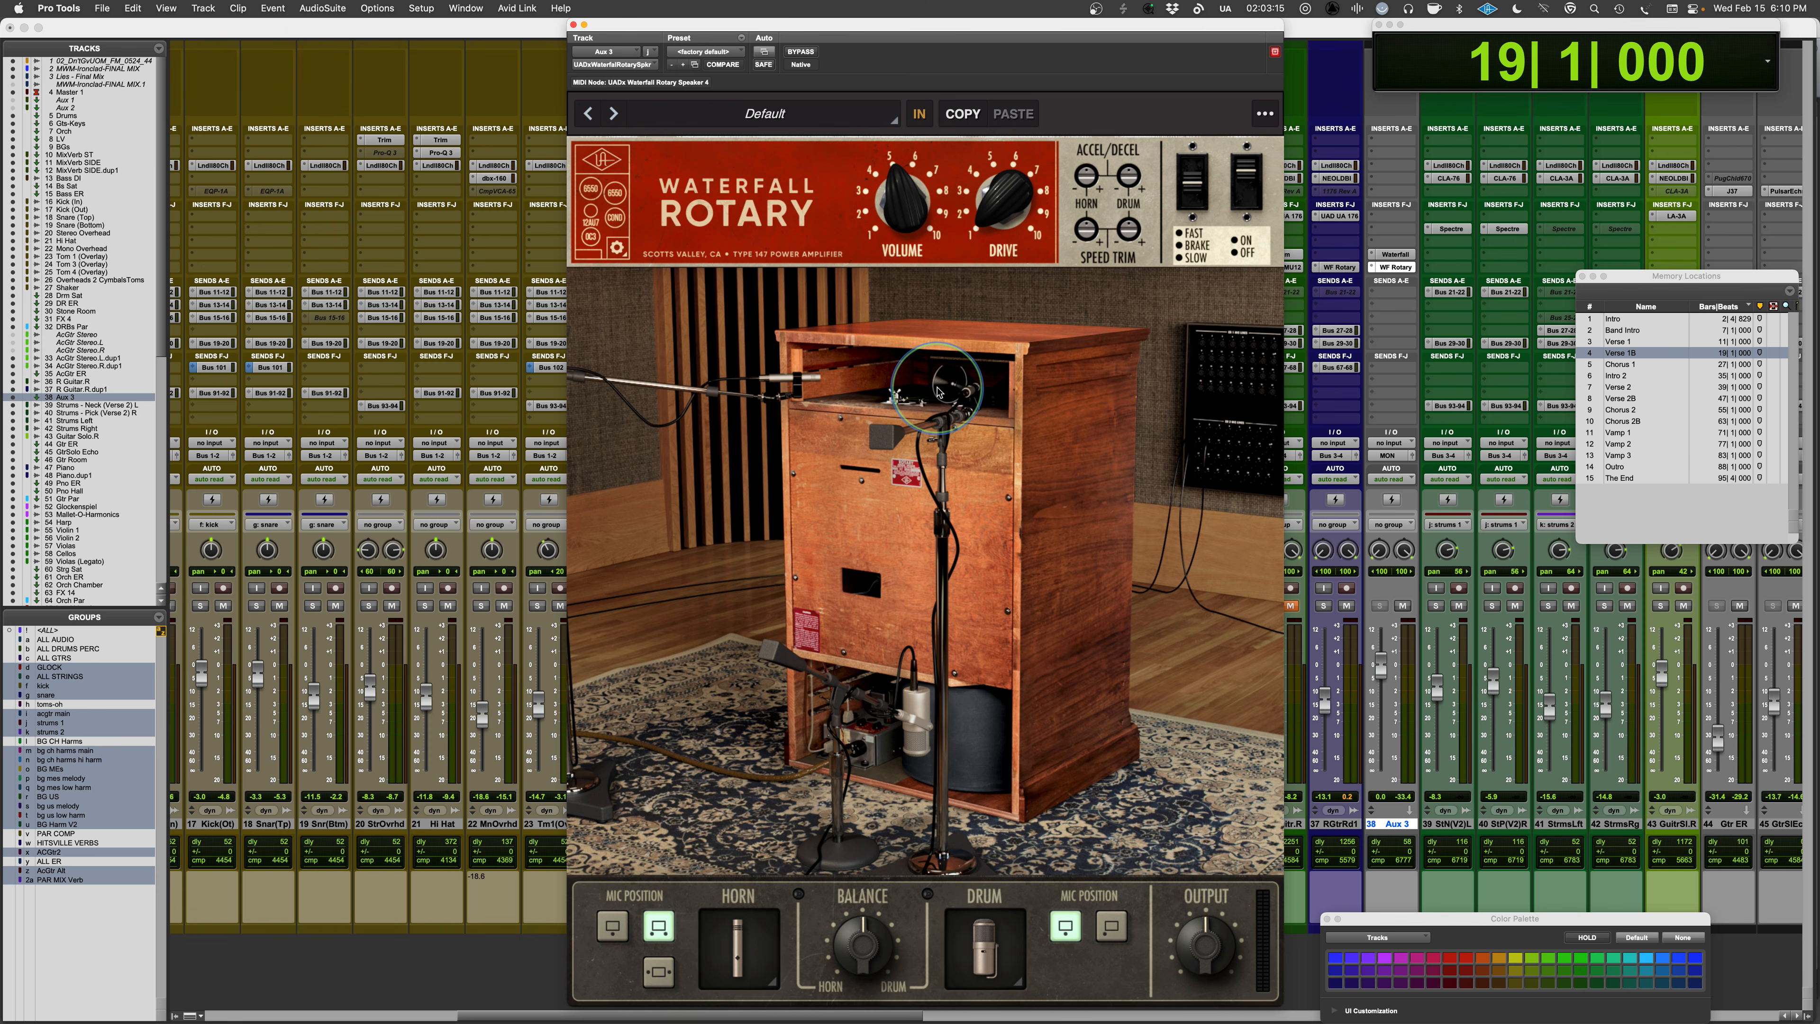
left_click(1179, 260)
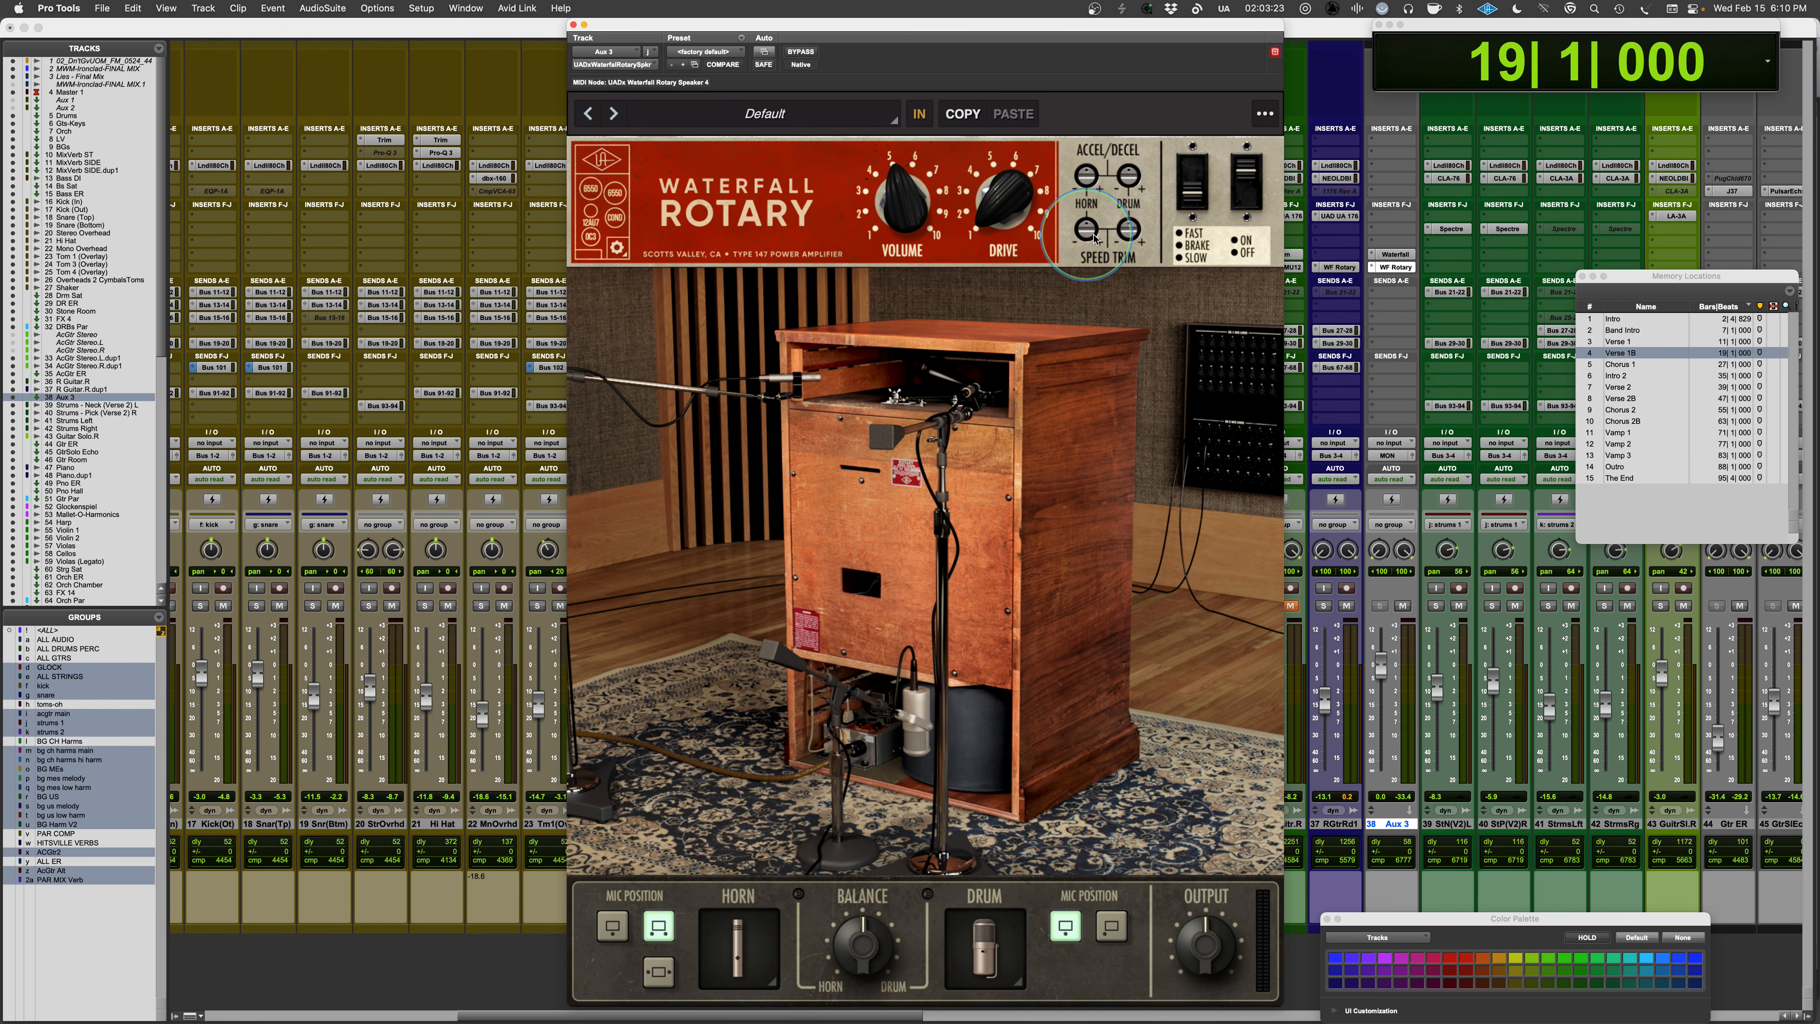
left_click_drag(1087, 230, 1083, 215)
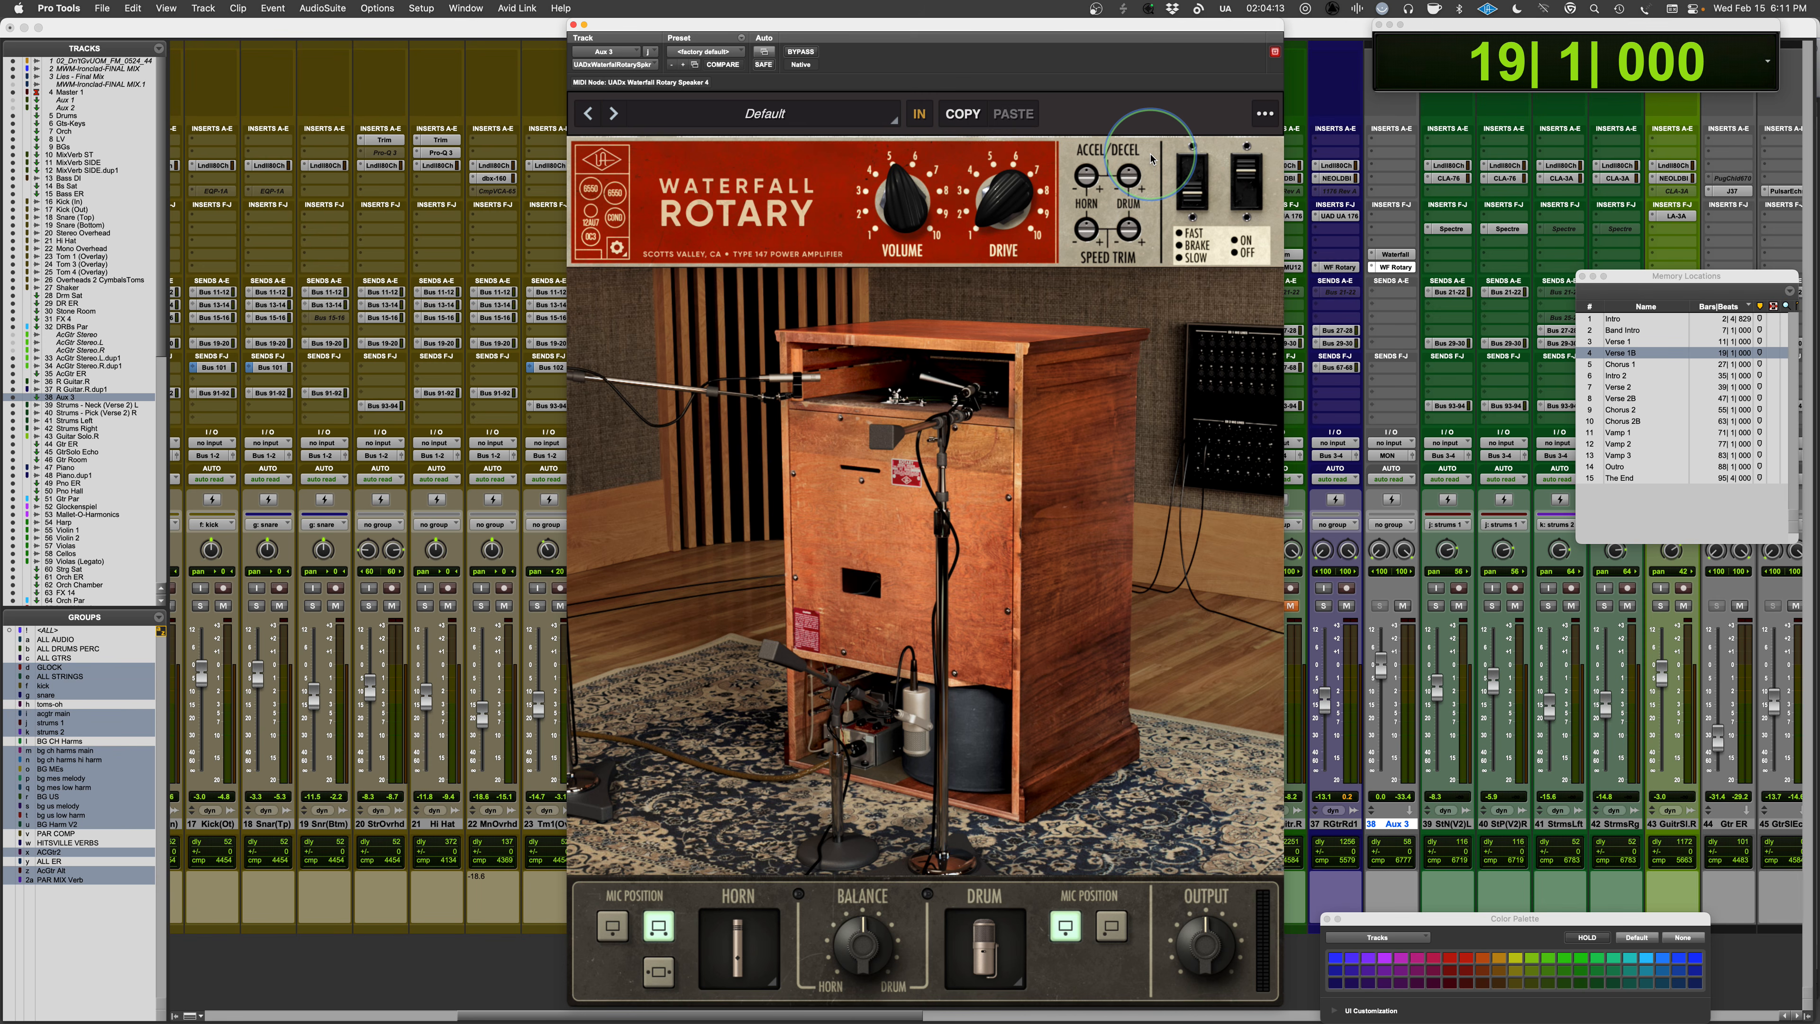
- Examine the mechanical noise level and the Speed Midi Assign choices in the Waterfall Rotary settings
left_click(618, 248)
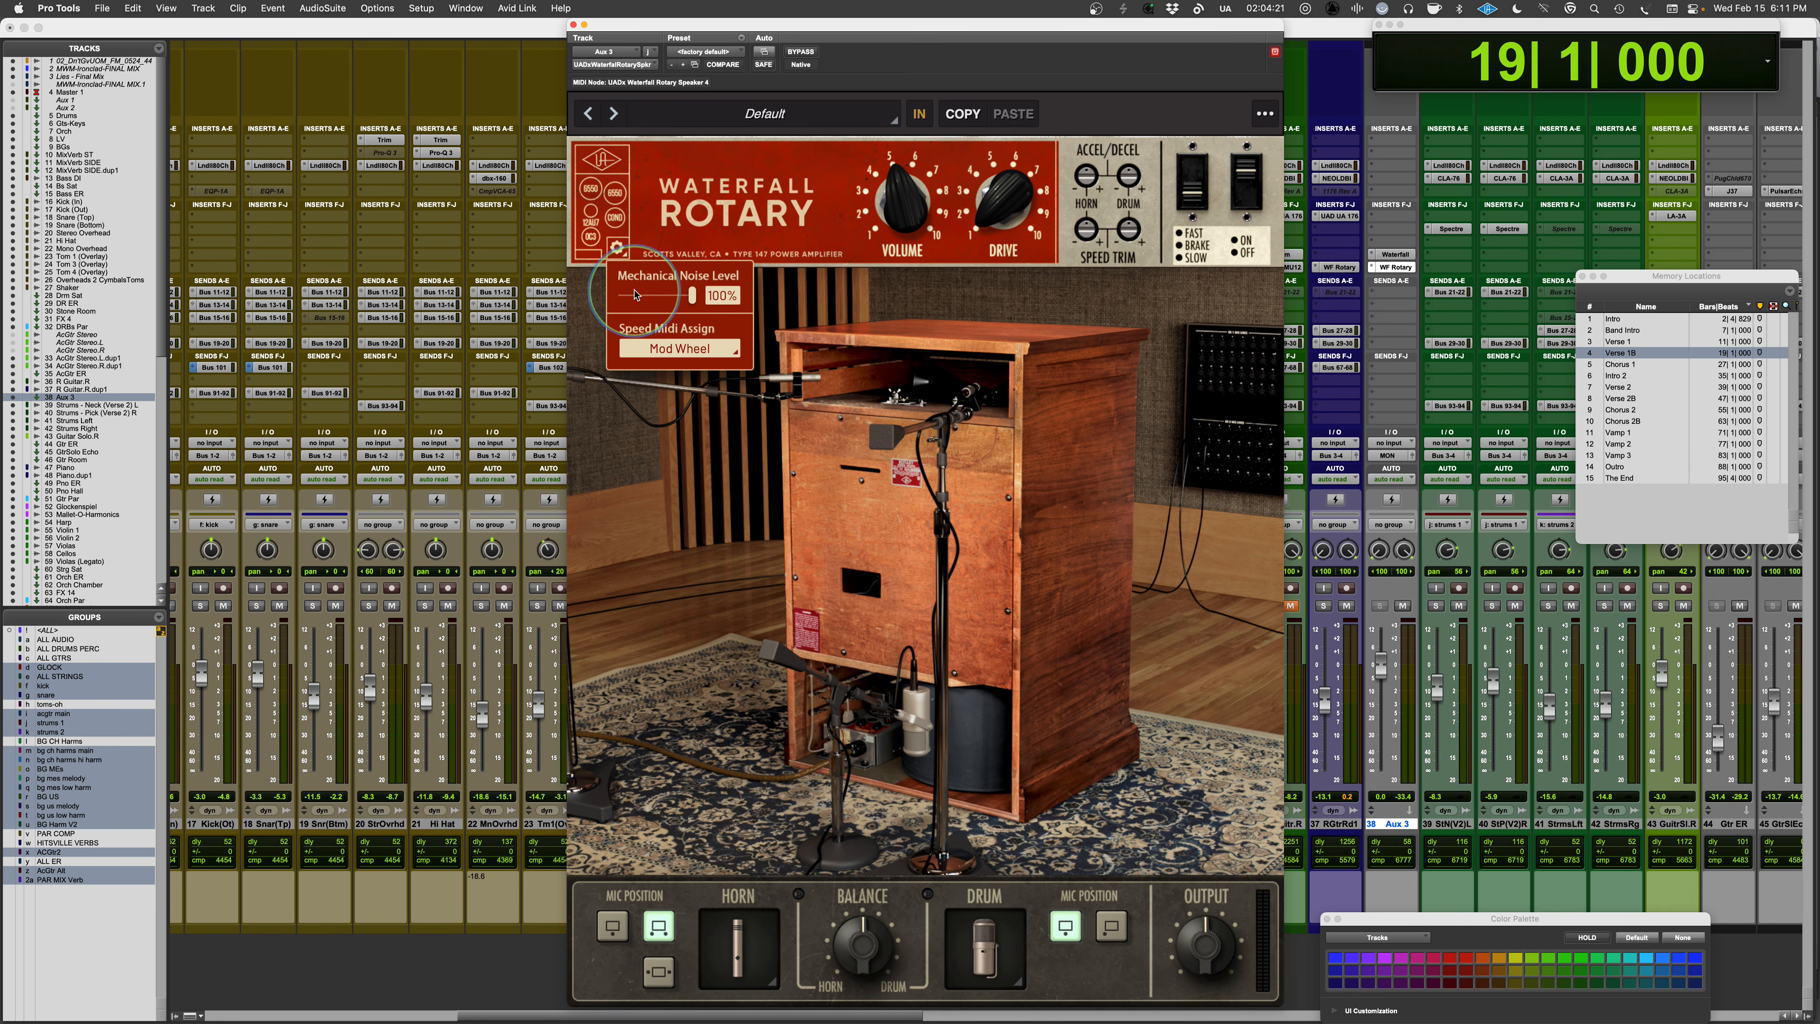
left_click(724, 350)
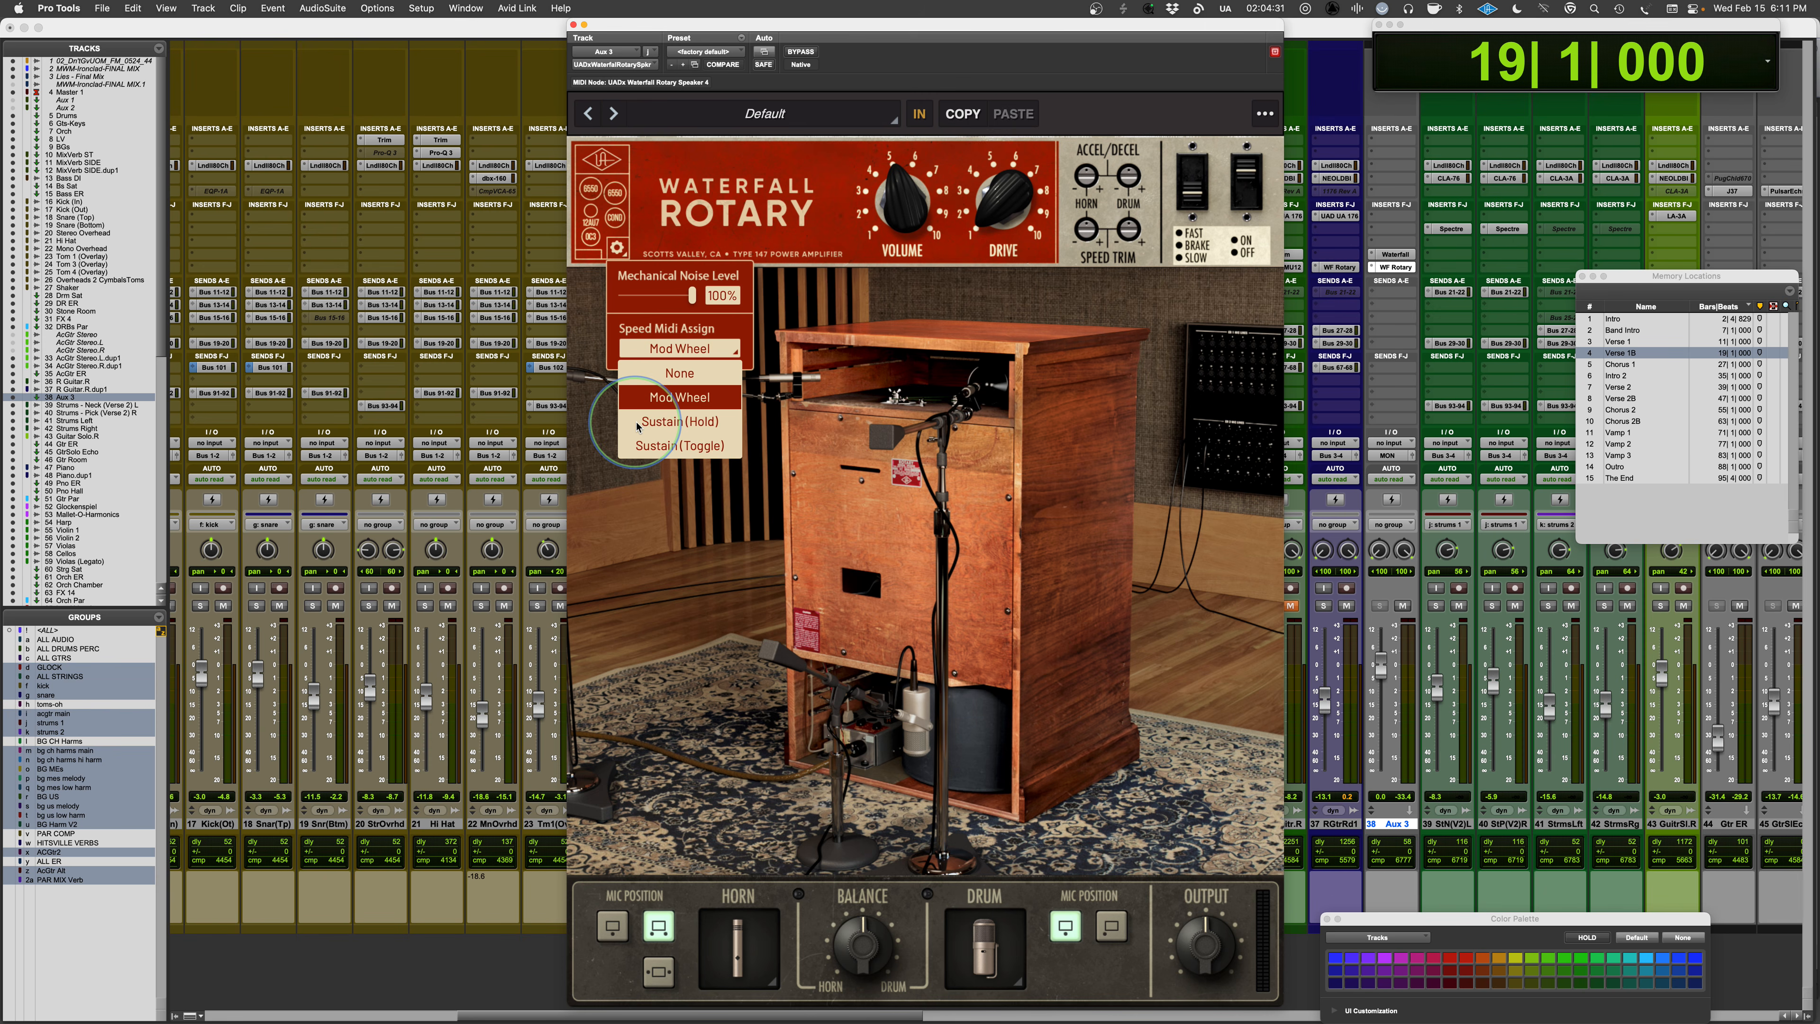
left_click(736, 163)
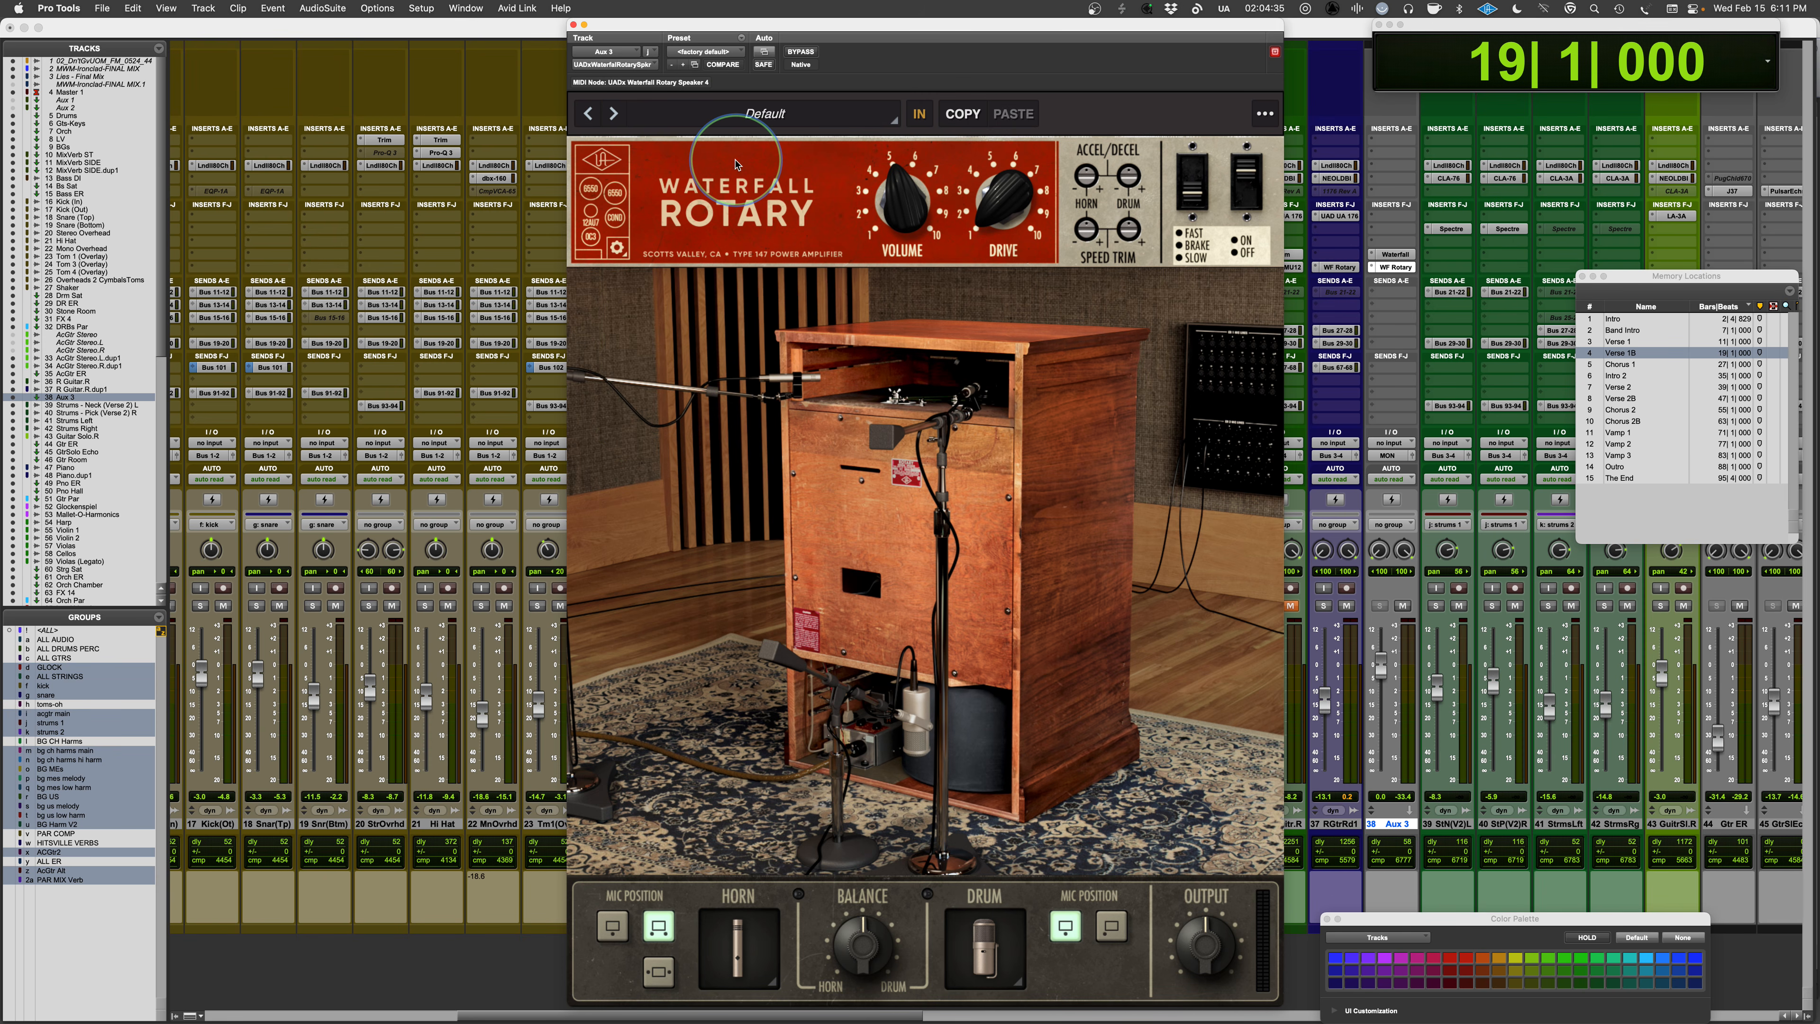
- Switch the rotary speaker's power off and back on
left_click(1247, 190)
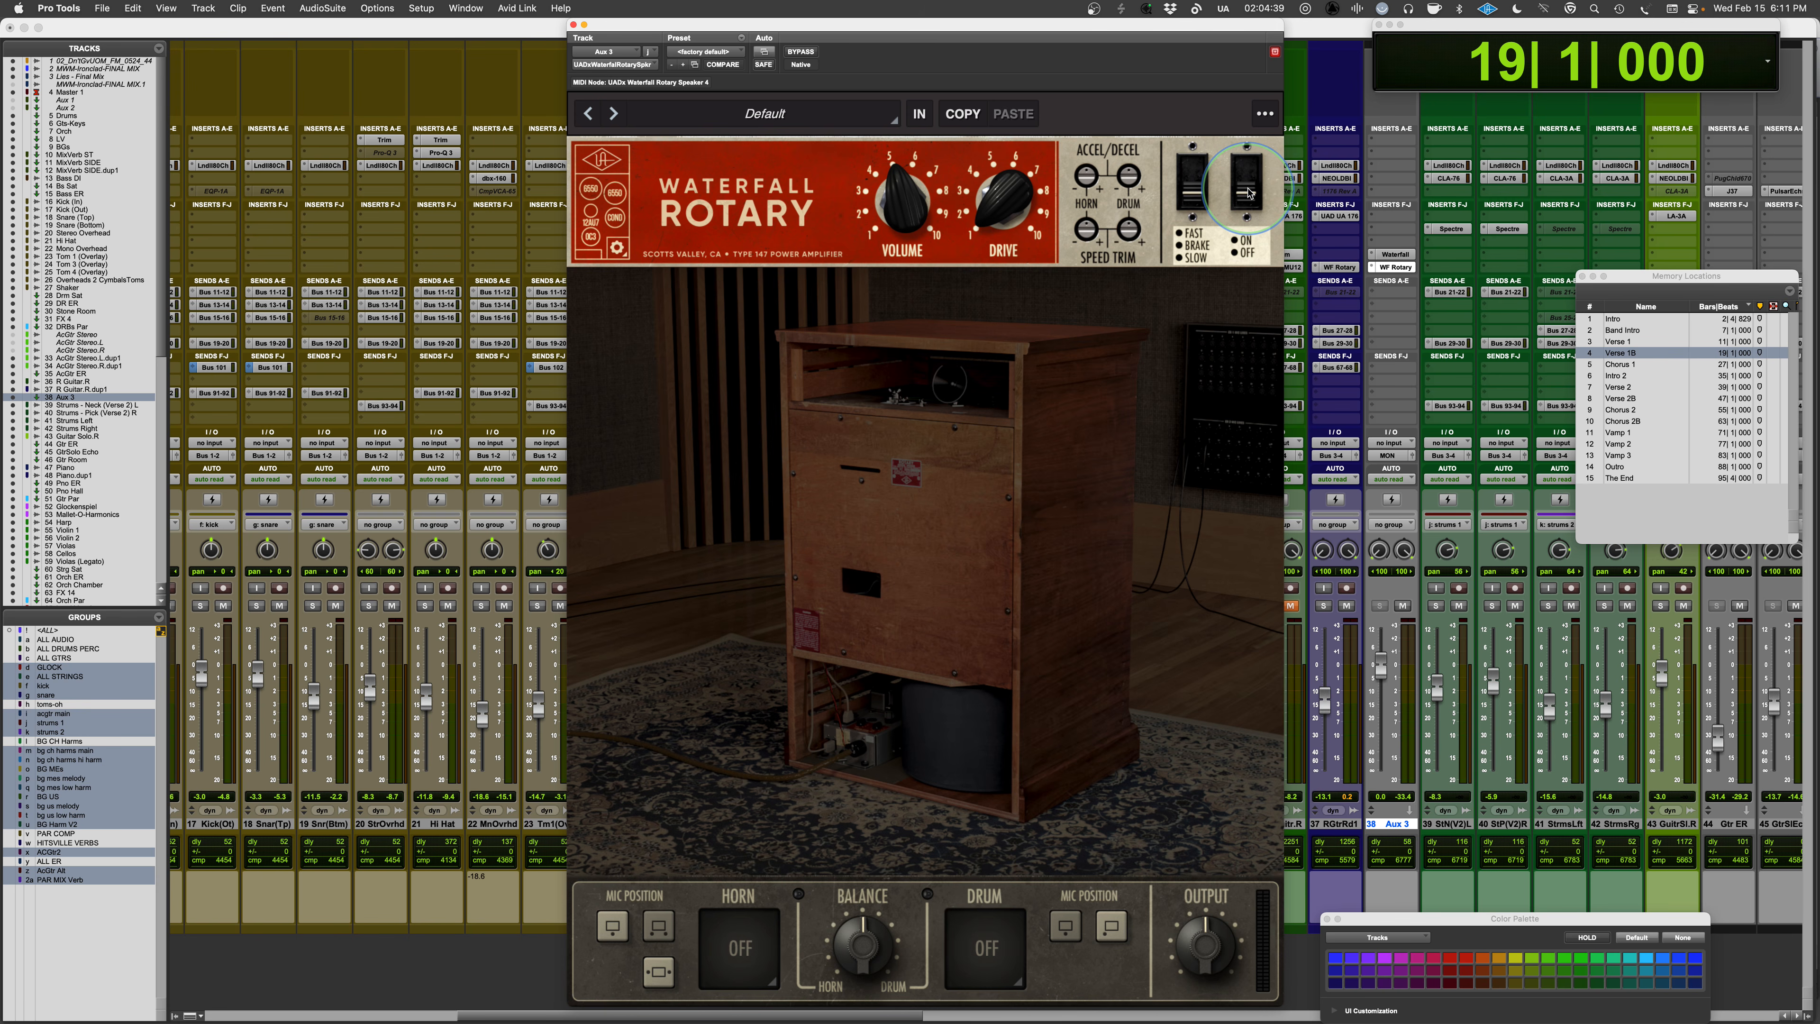
left_click(1248, 192)
left_click(774, 983)
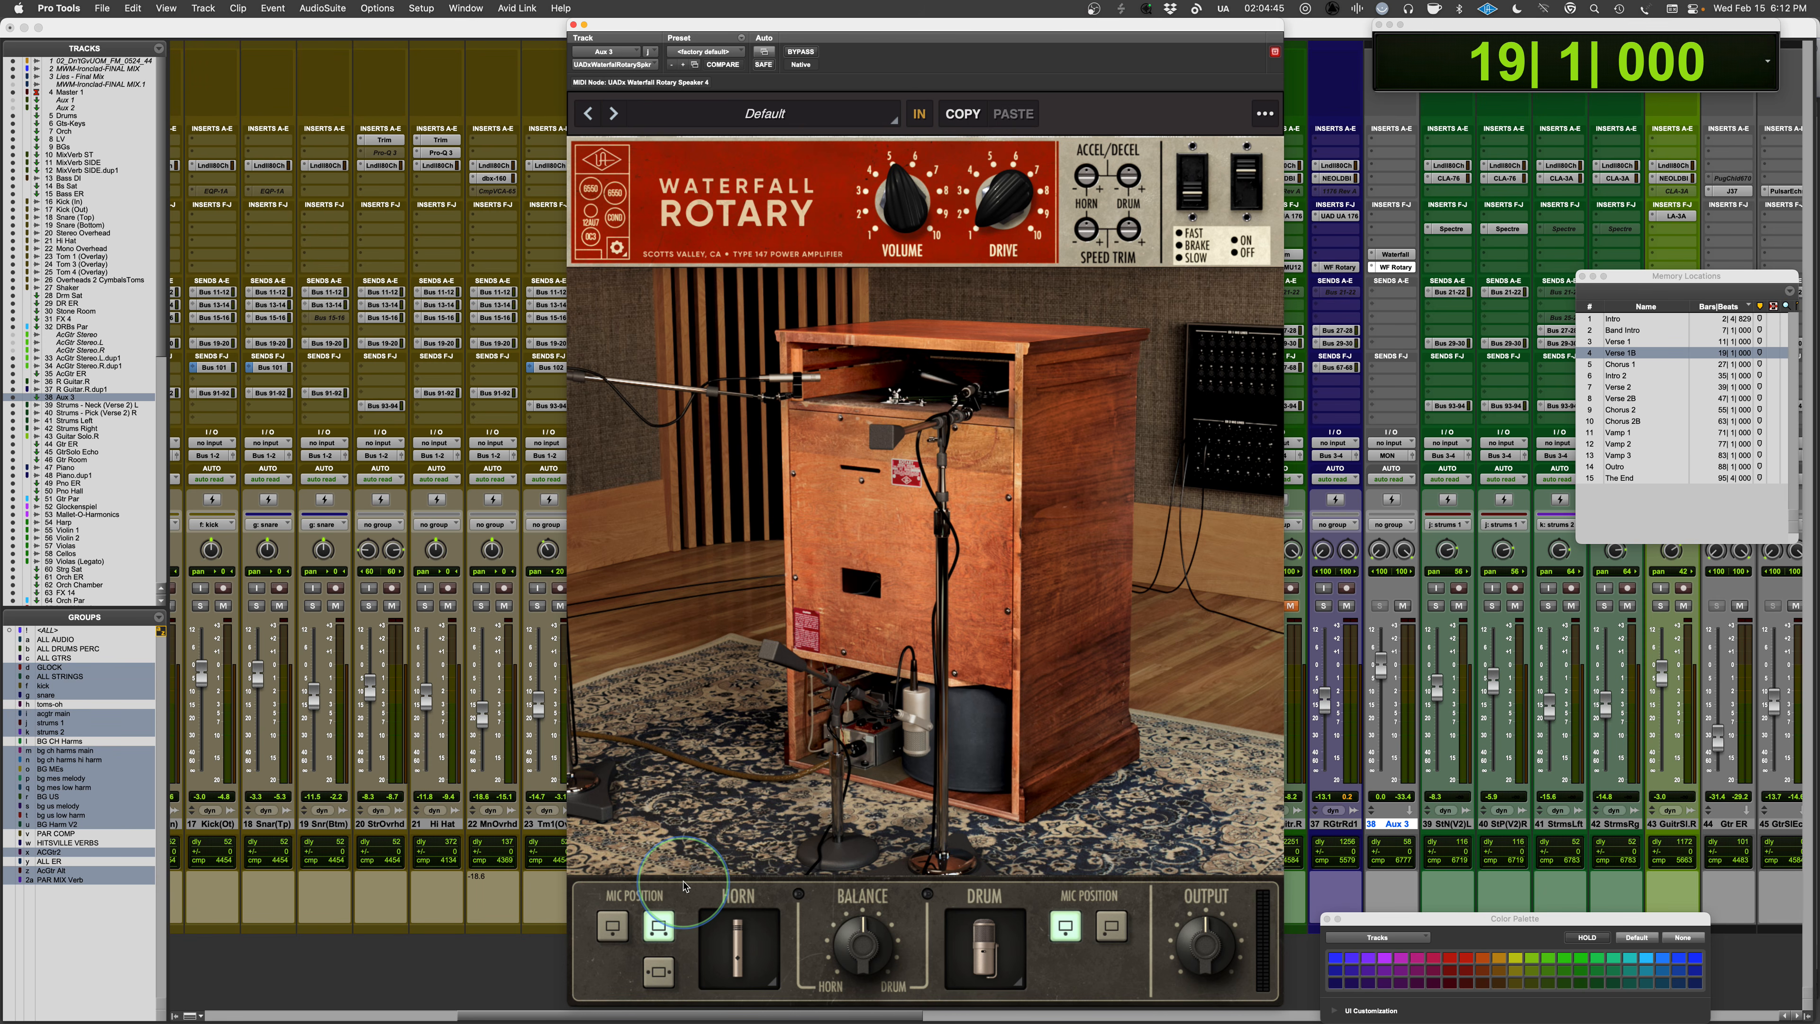
- Try the horn's single-mic position and its wide stereo pair, returning each time to the close stereo position
left_click(617, 929)
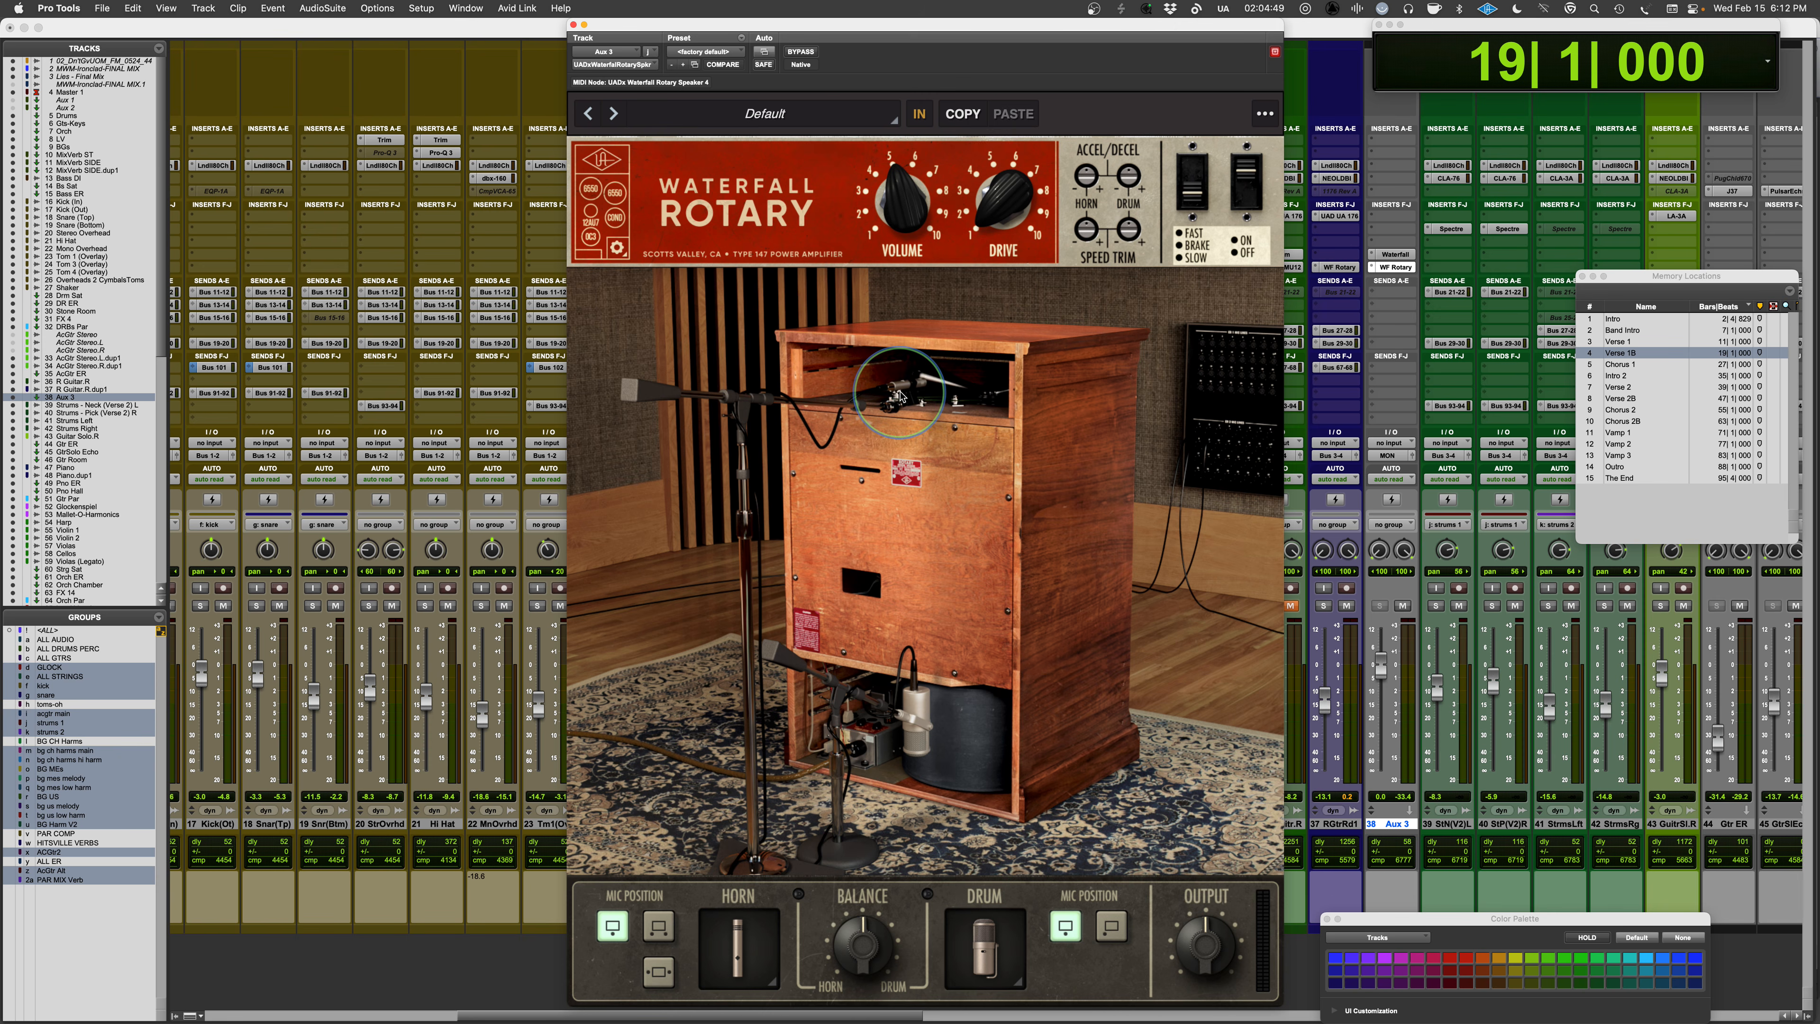
left_click(658, 926)
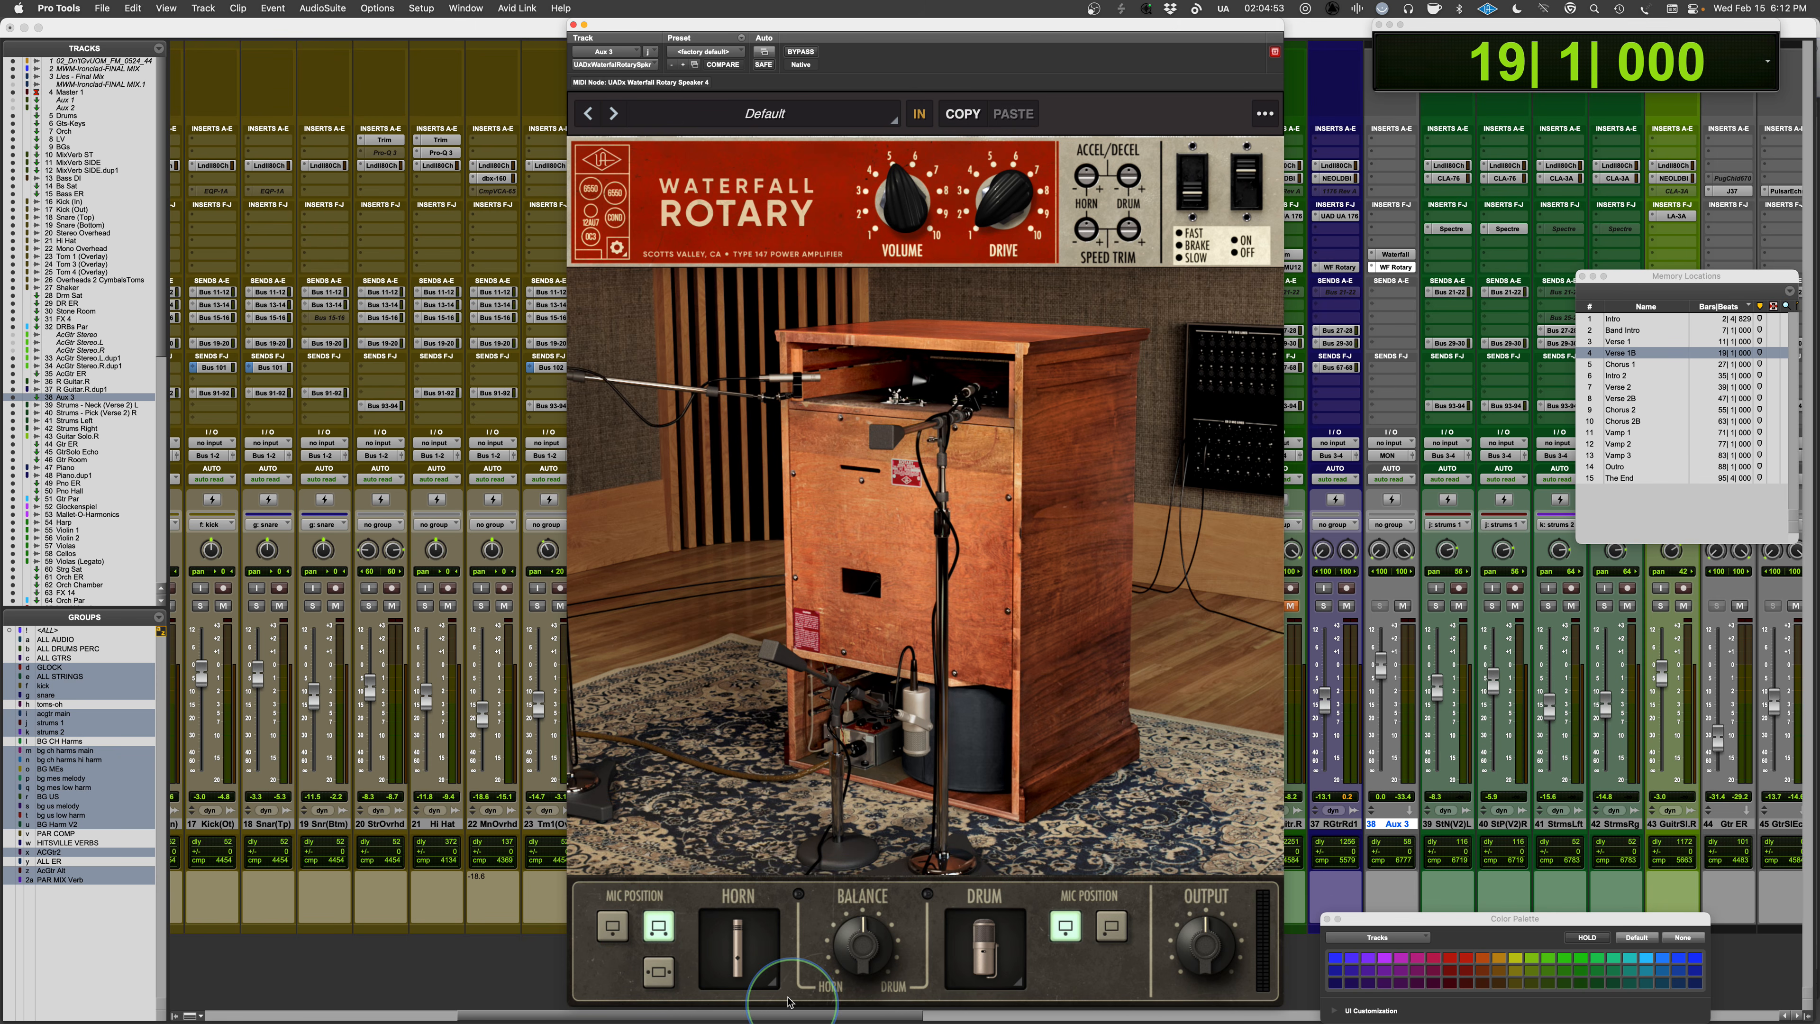
left_click(658, 971)
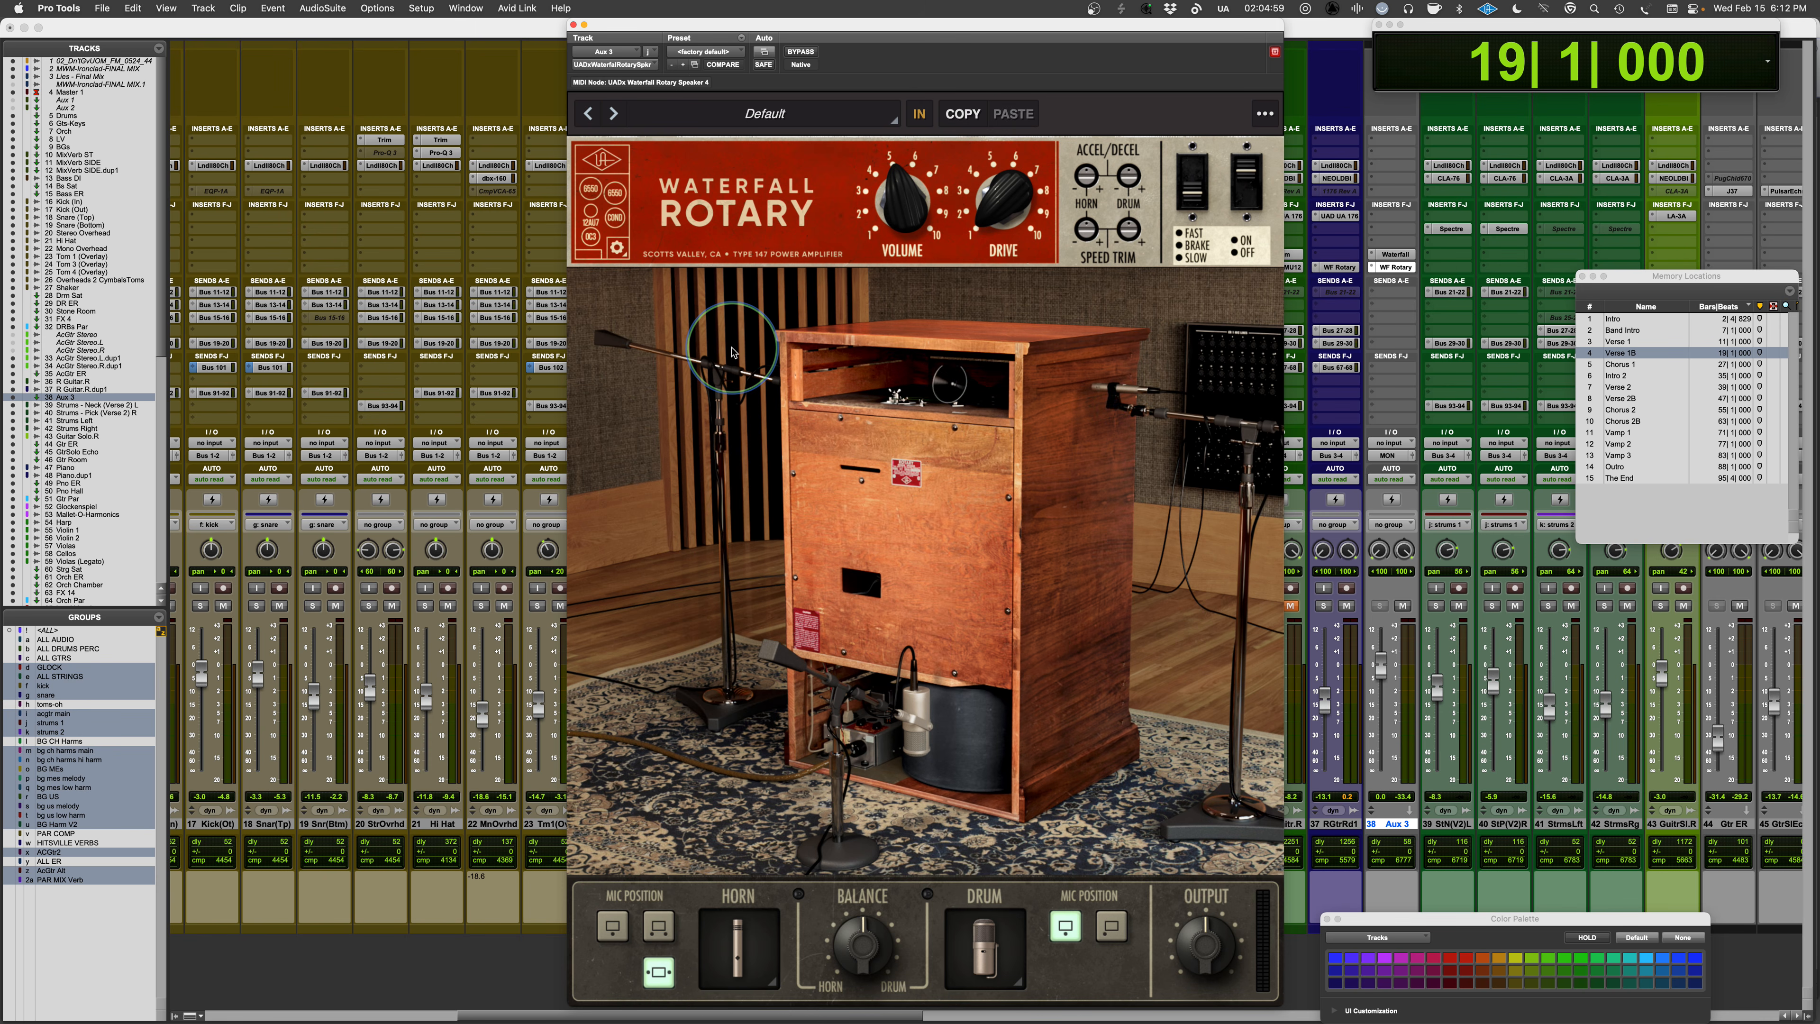
left_click(658, 926)
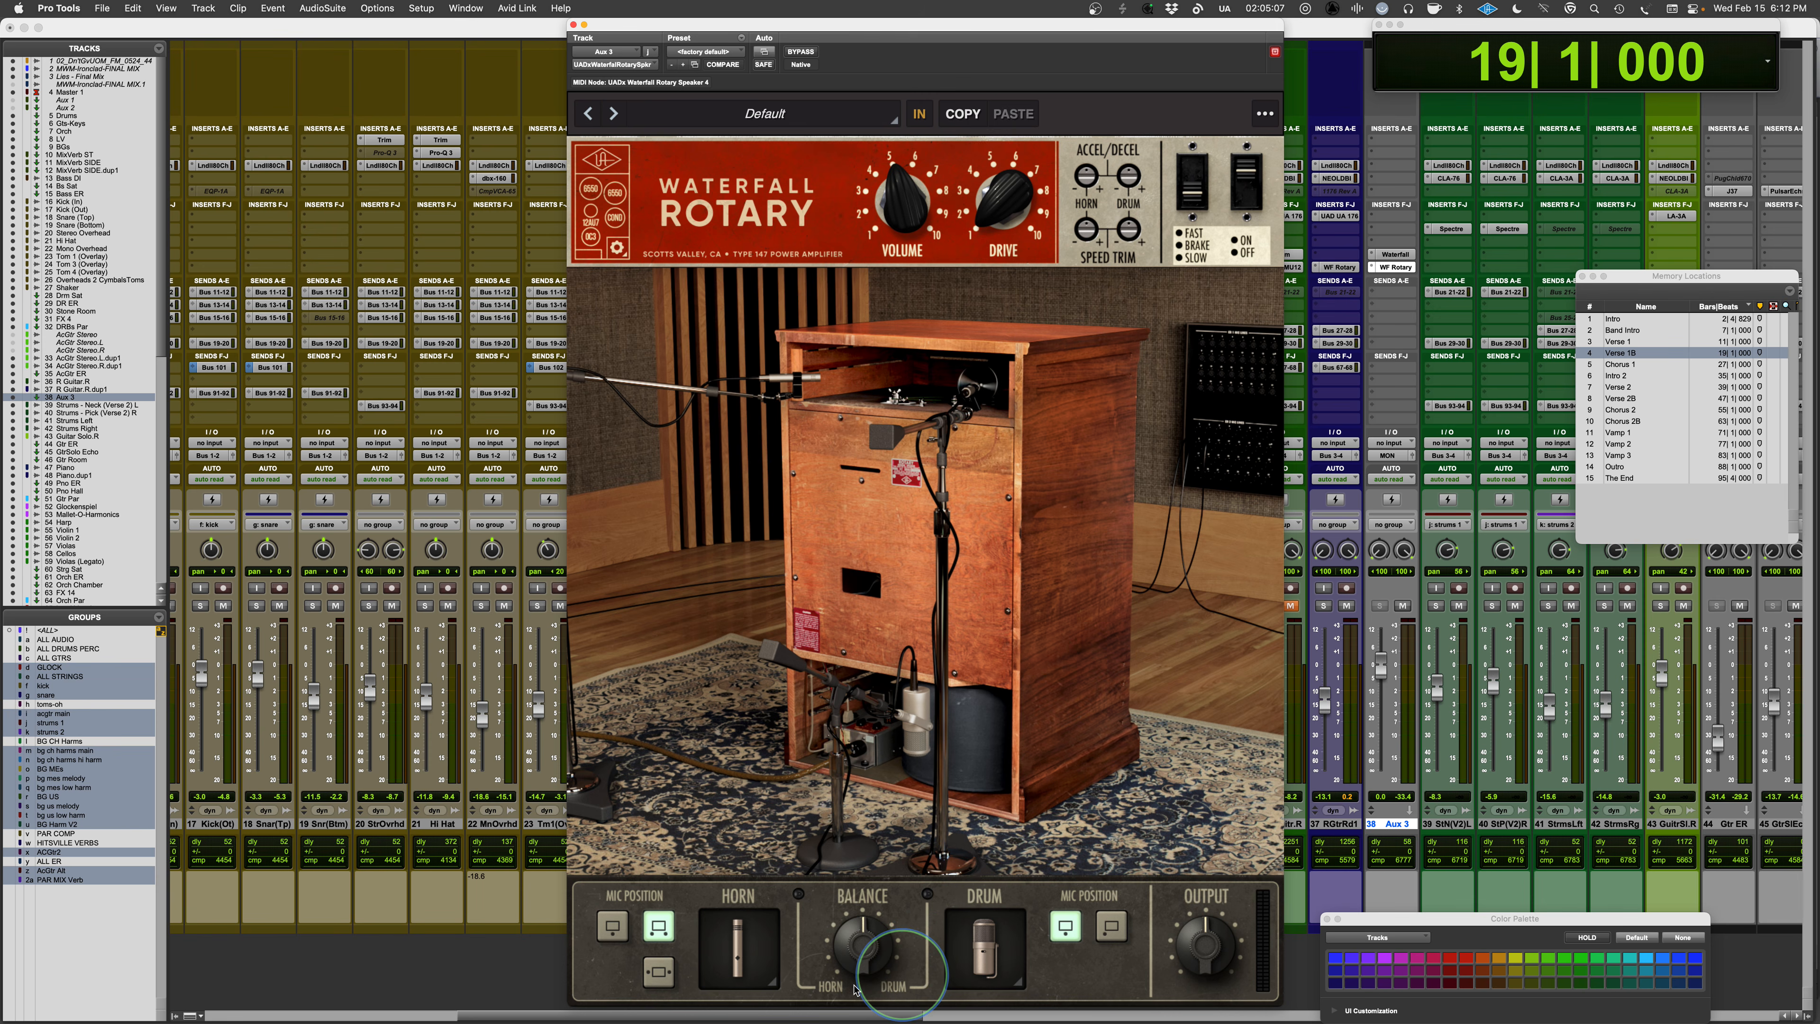
- Review the horn and drum microphone choices, and try the drum's alternate mic position before restoring the original one
left_click(739, 932)
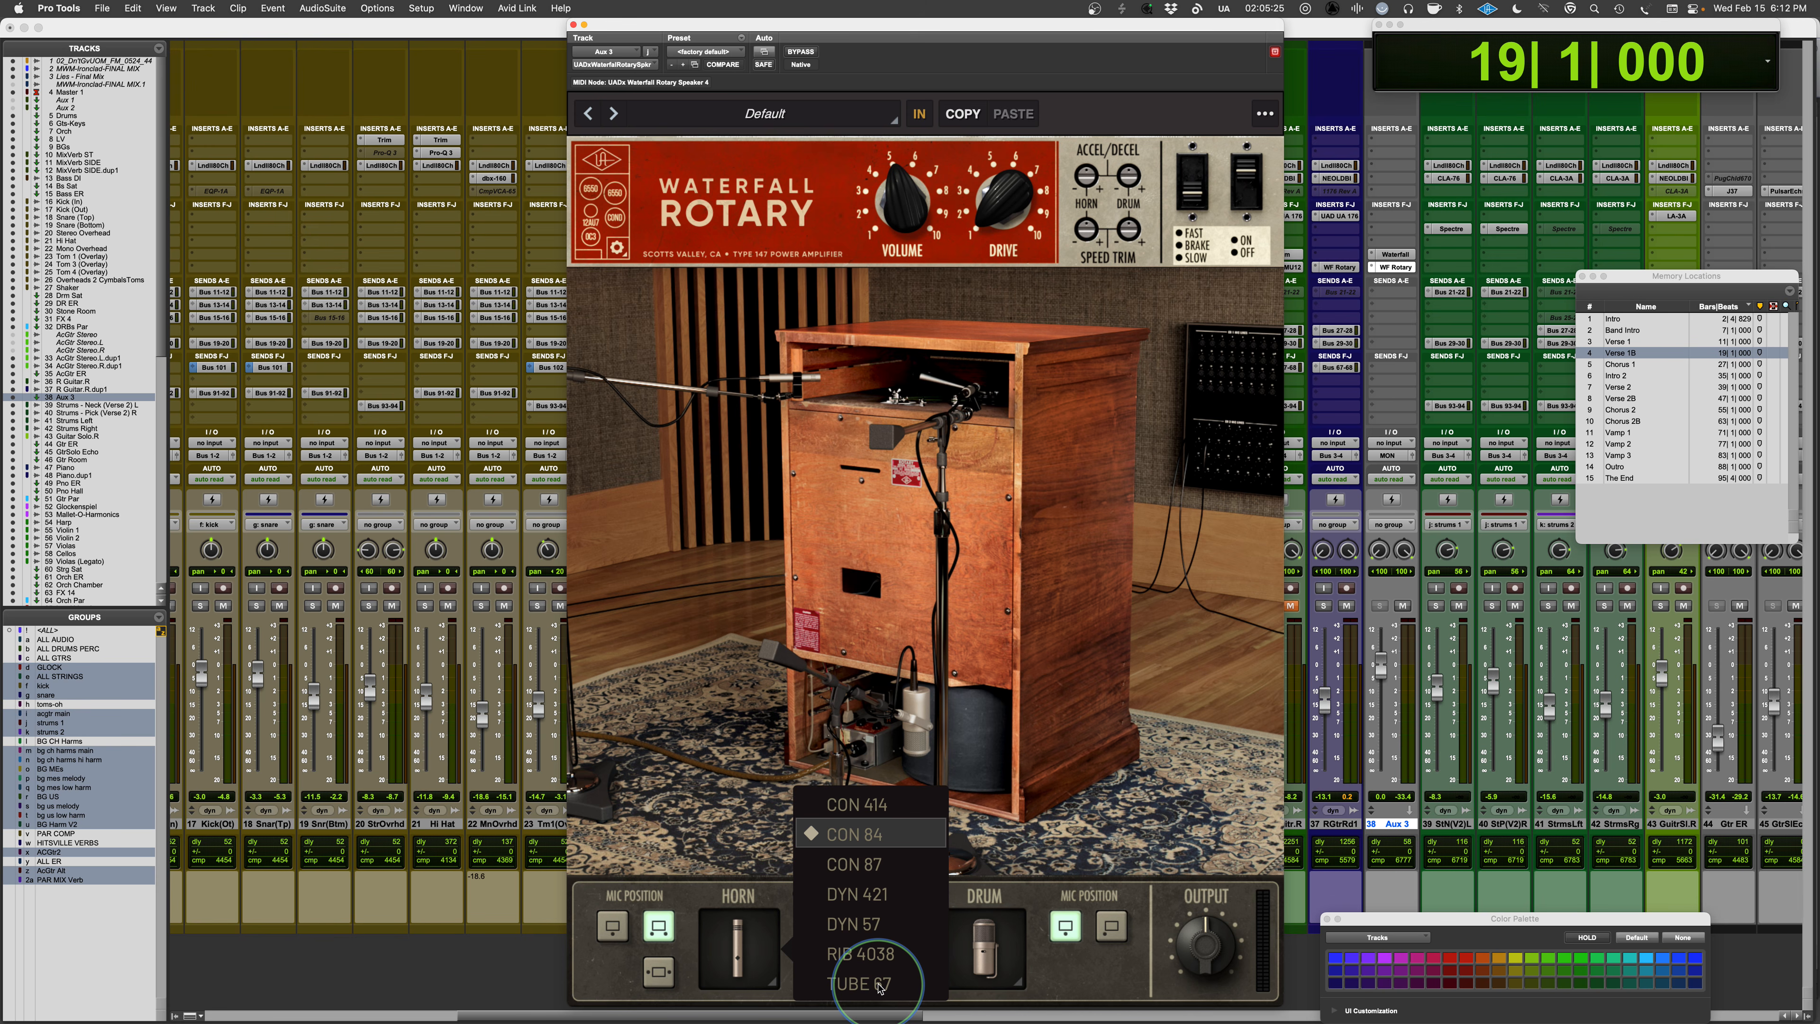
left_click(1030, 897)
left_click(992, 953)
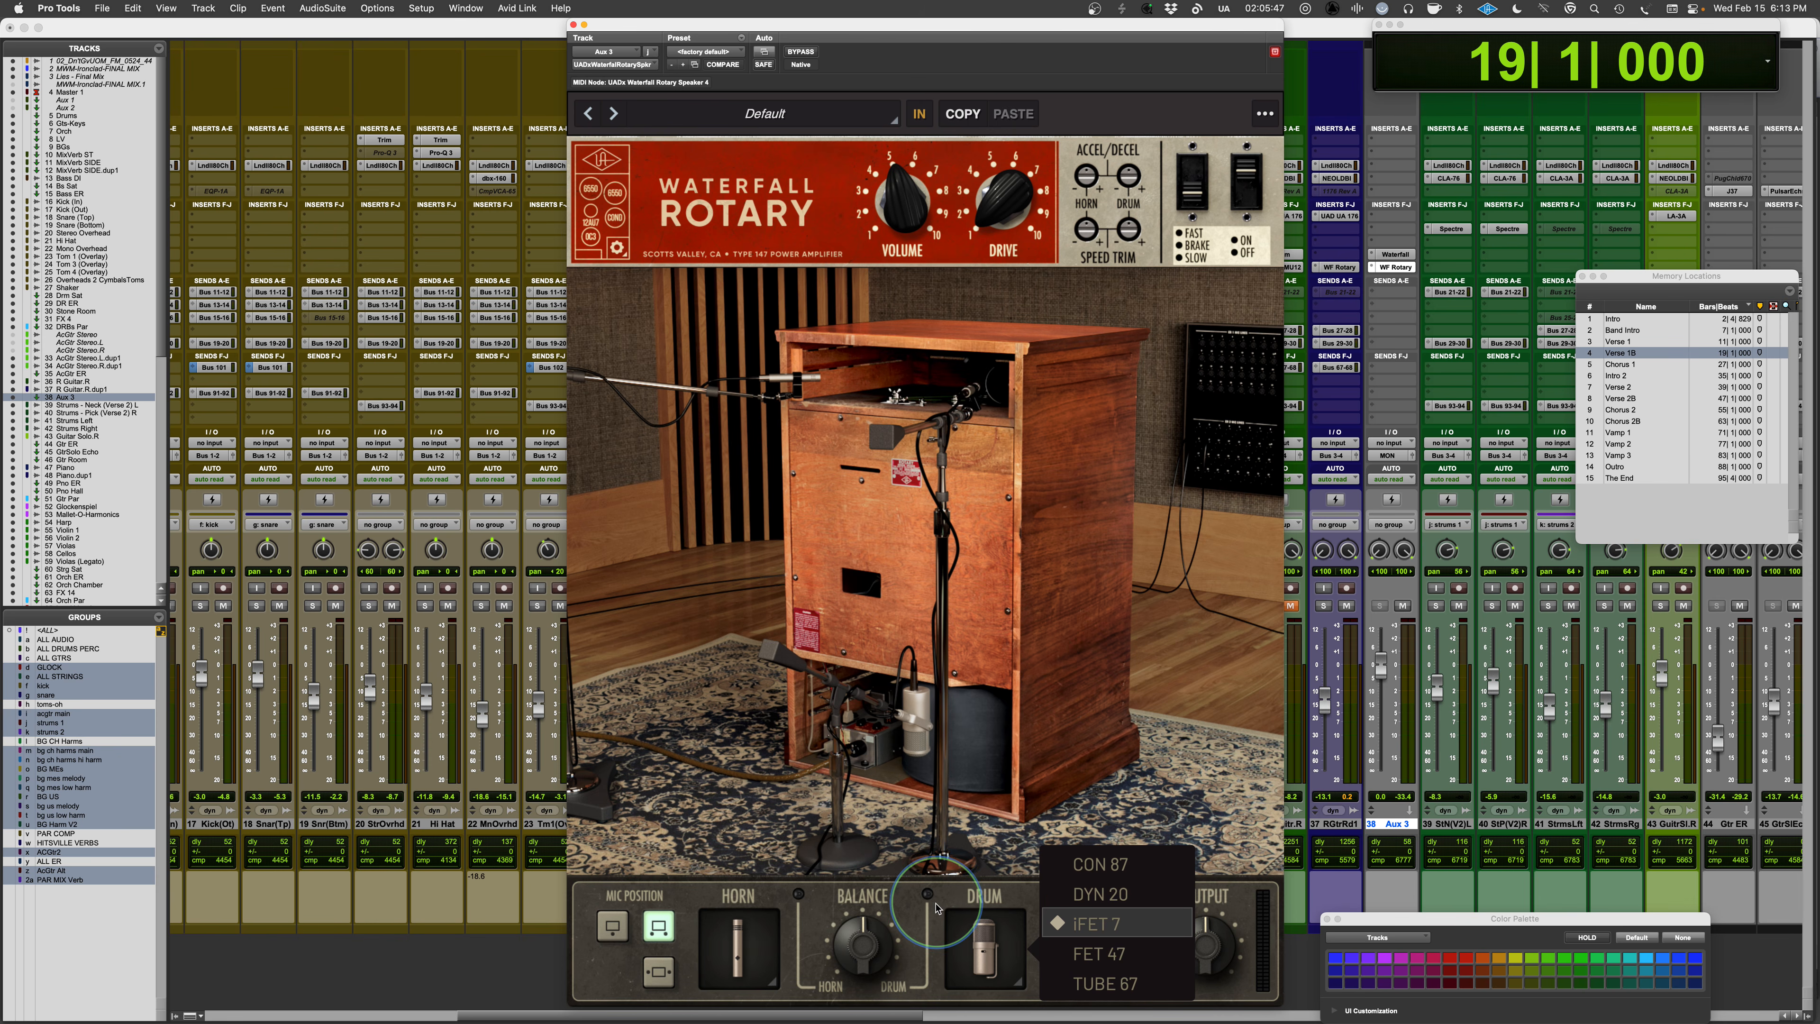
left_click(903, 916)
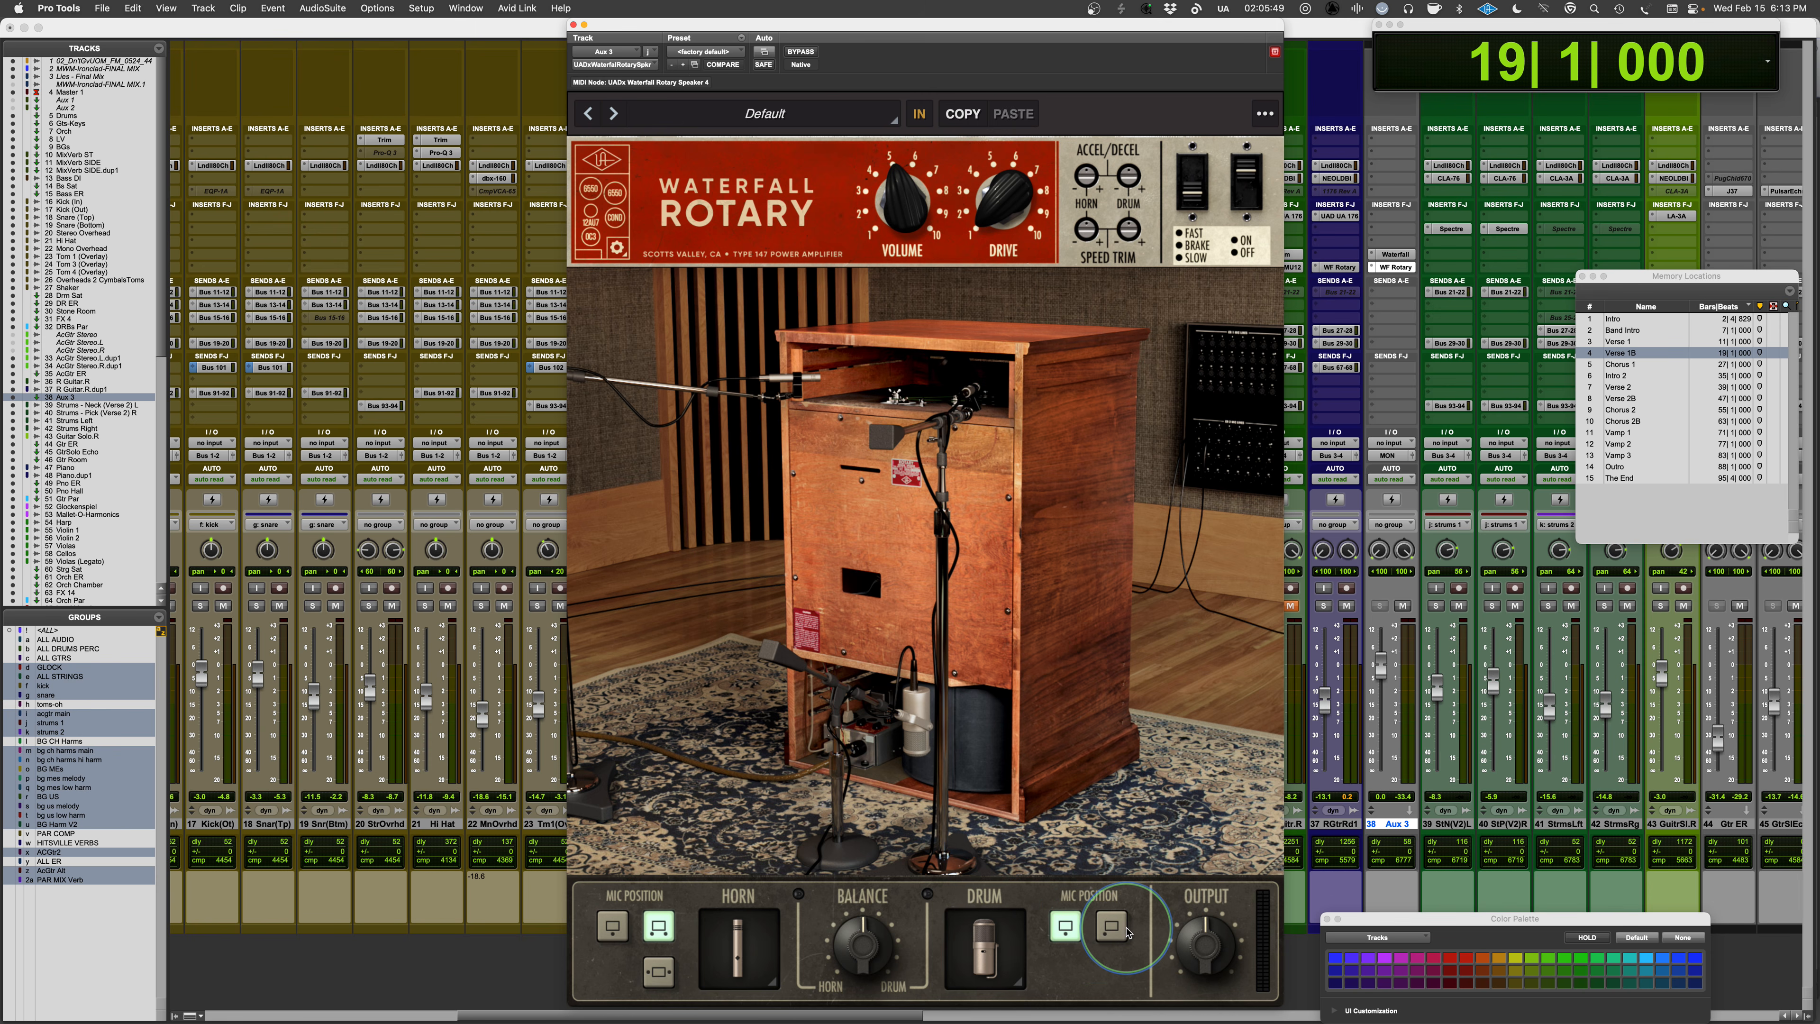
left_click(1111, 926)
left_click(1065, 926)
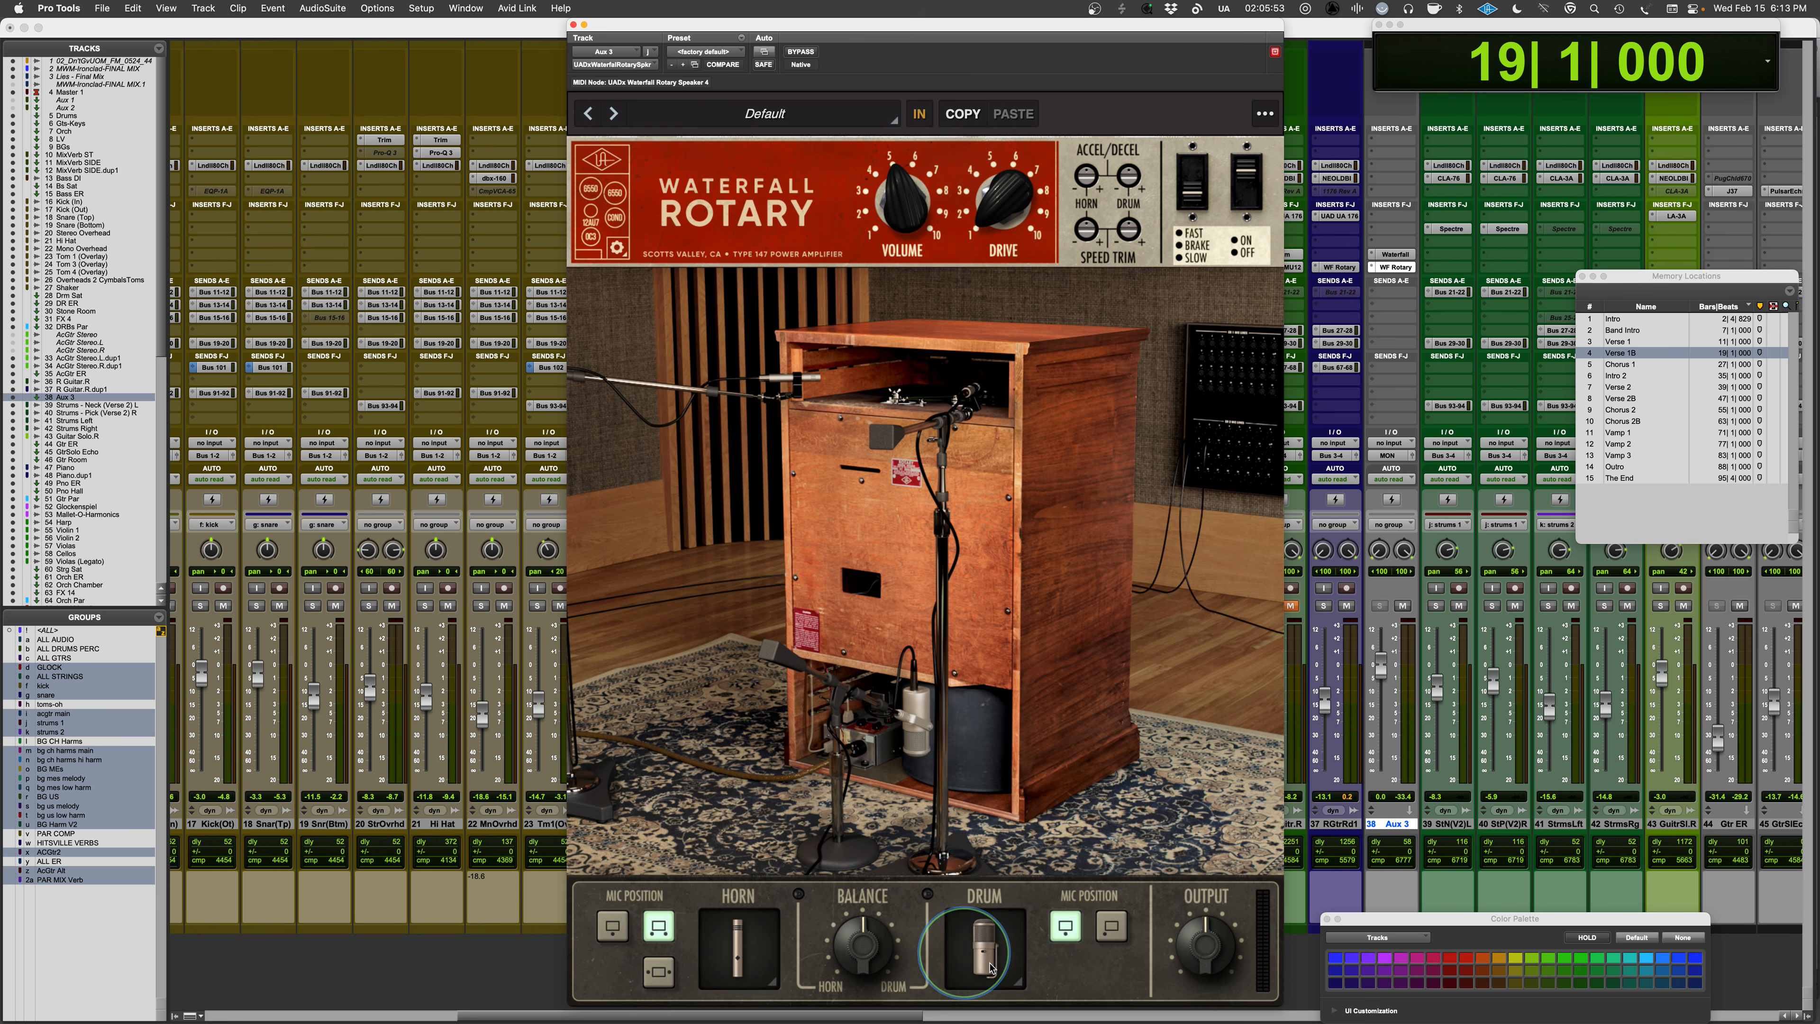
- Try the horn/drum Balance knob in both directions, return it to the middle, and demonstrate the Volume knob
left_click_drag(869, 954, 870, 803)
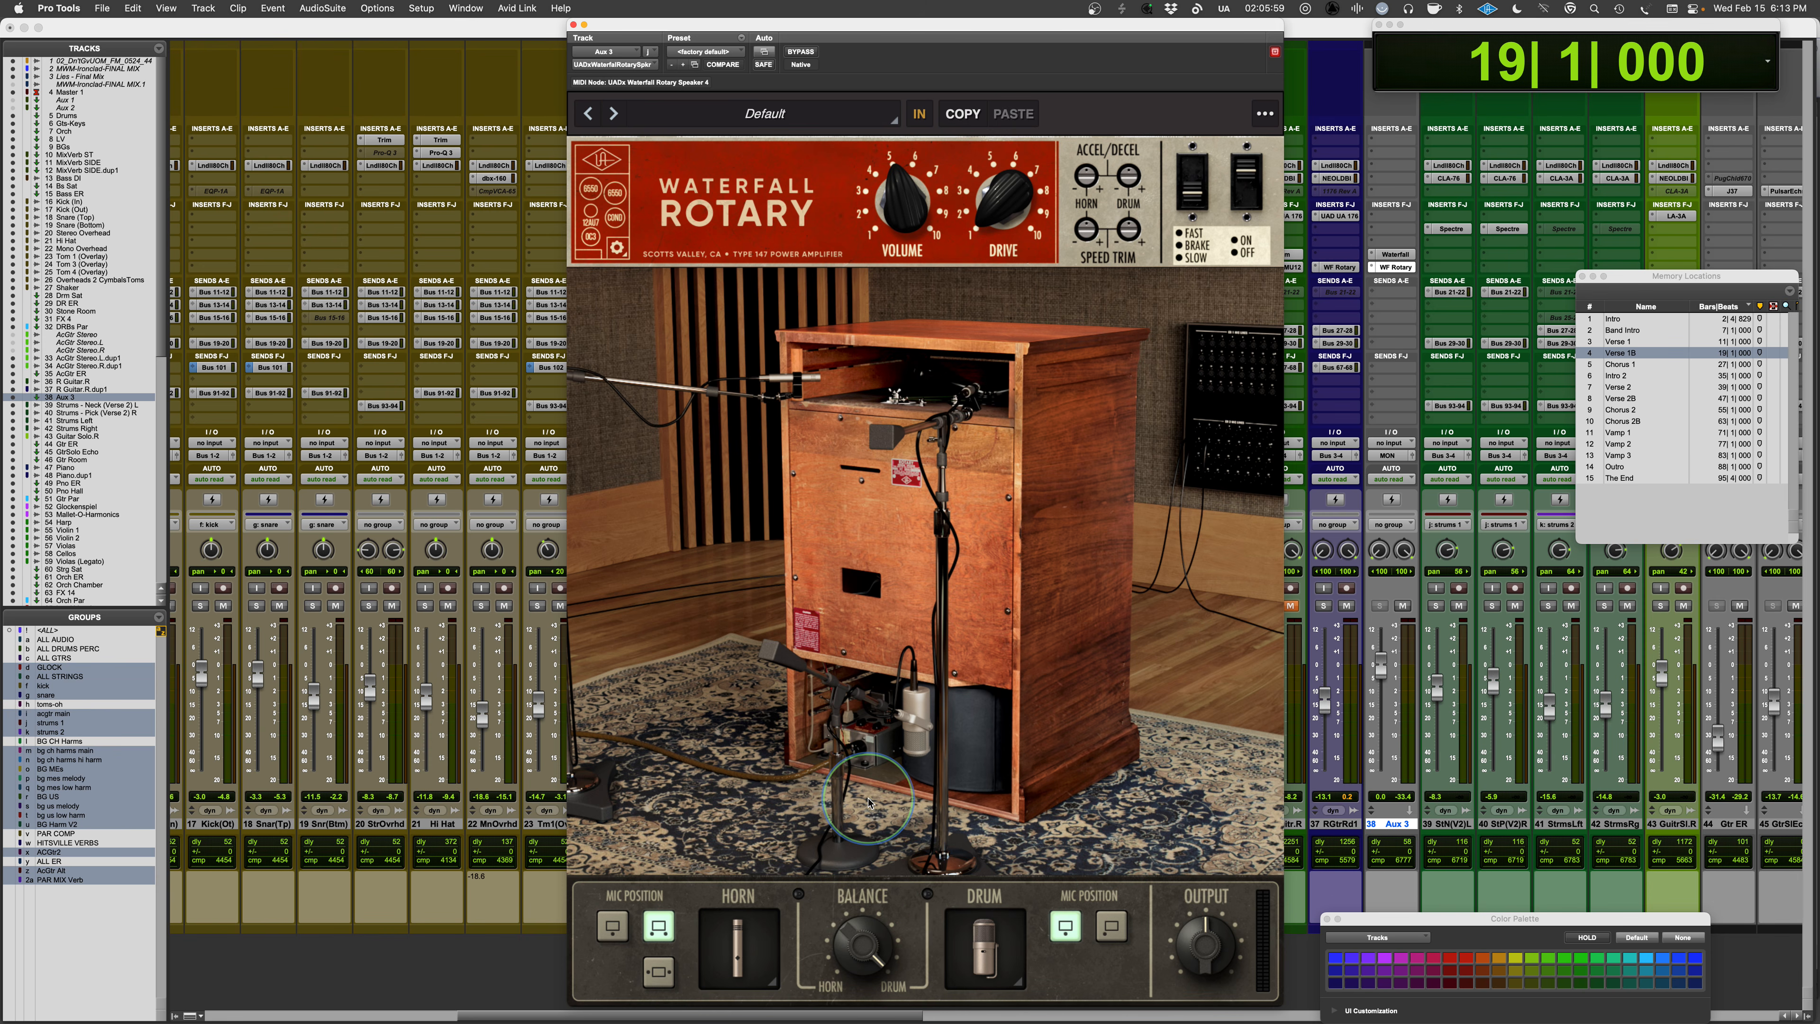
left_click_drag(869, 803, 845, 1021)
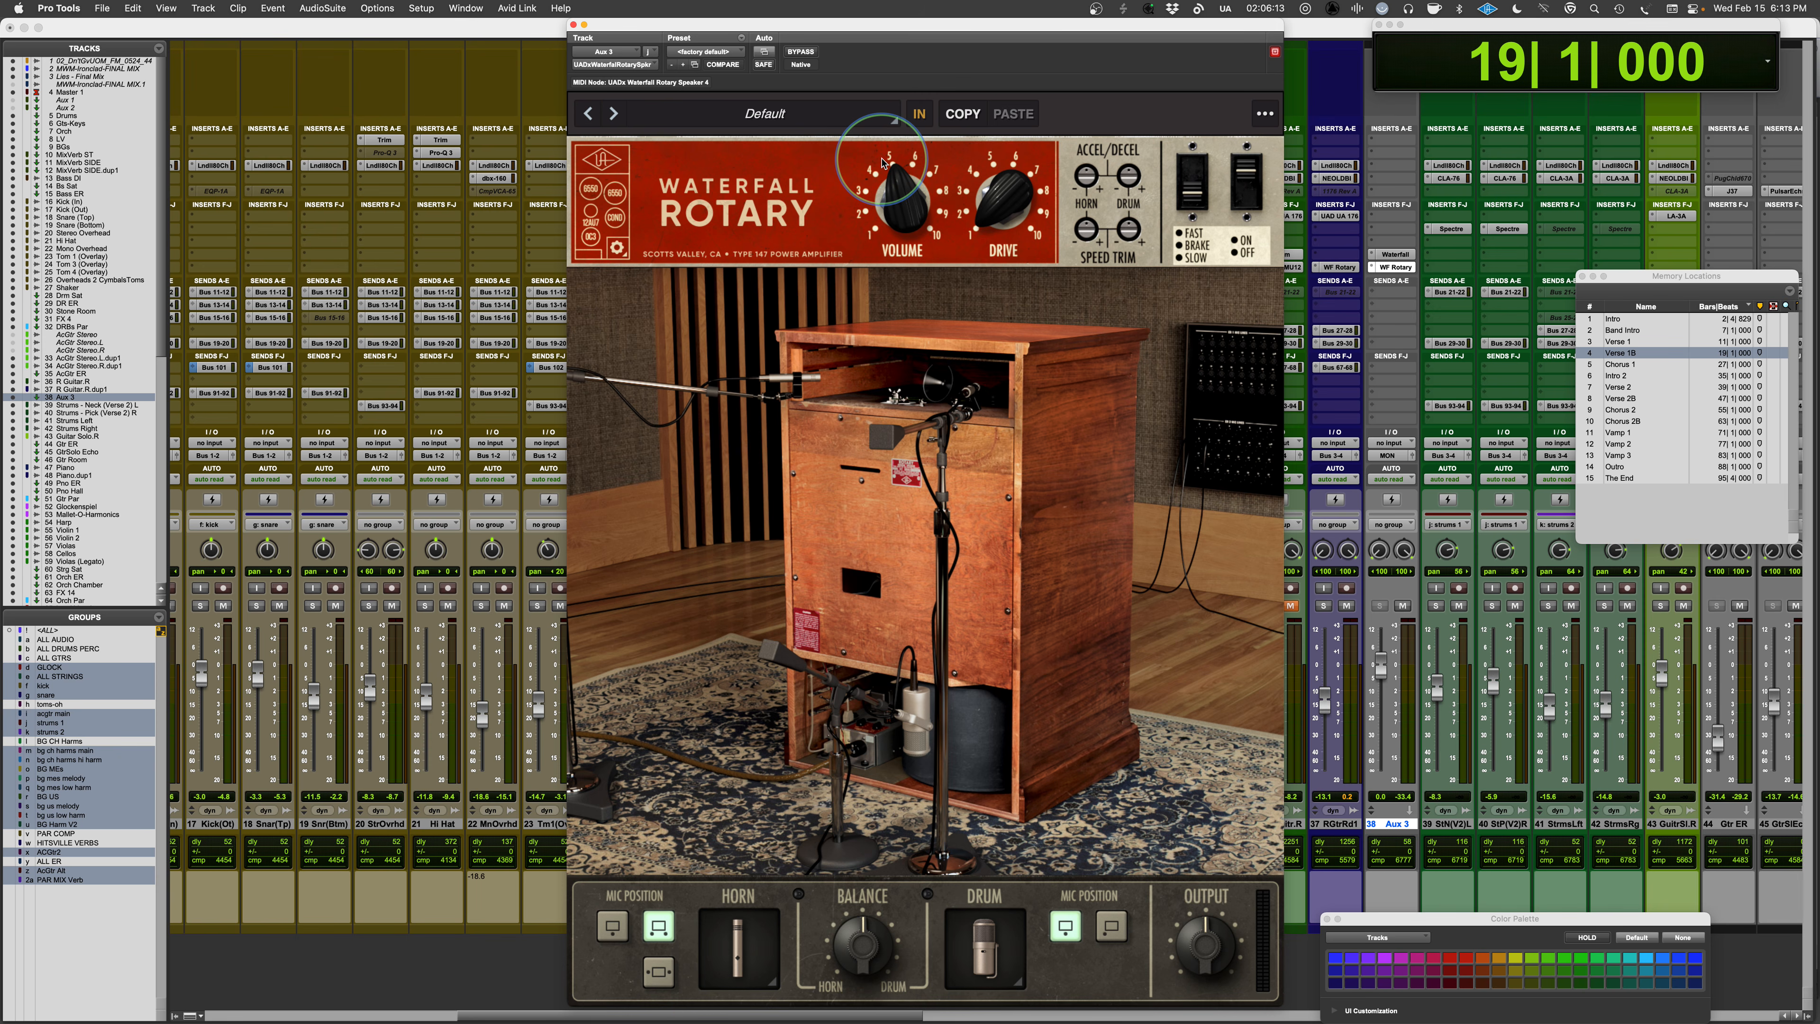
left_click_drag(884, 163, 931, 180)
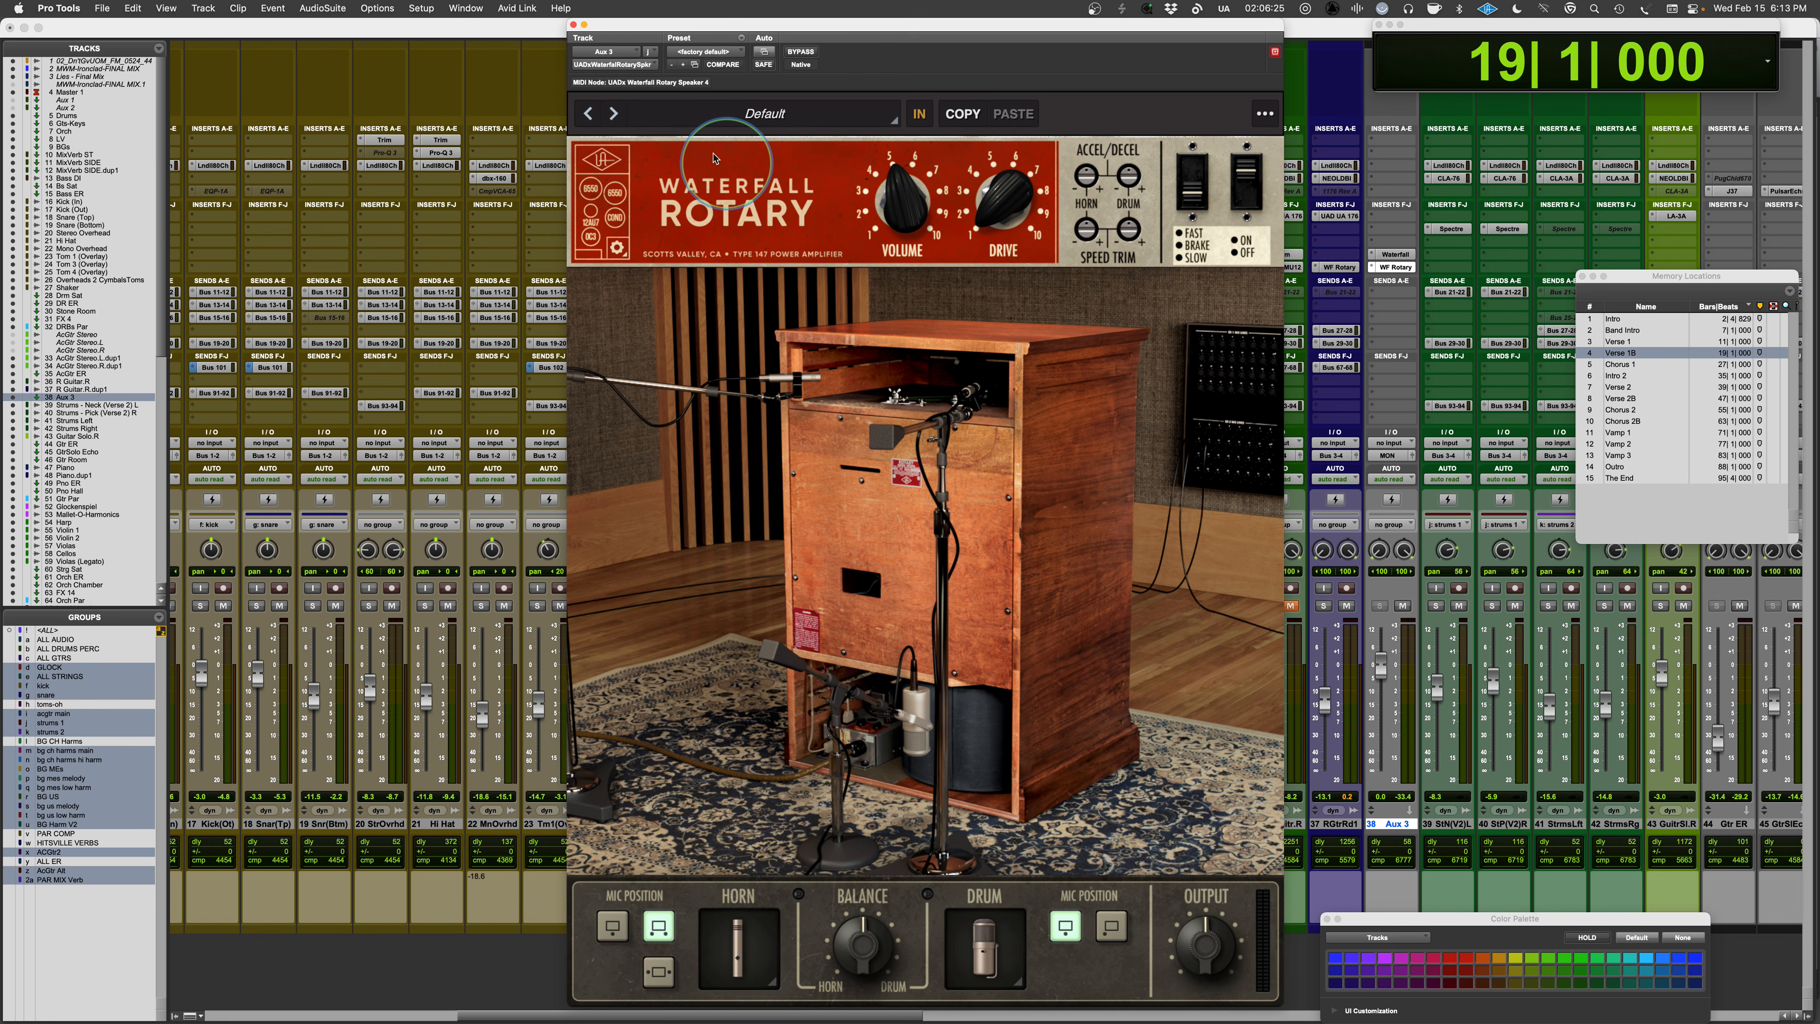
- Close the Waterfall Rotary plug-in window to return to the guitar tracks in the mixer
left_click(574, 25)
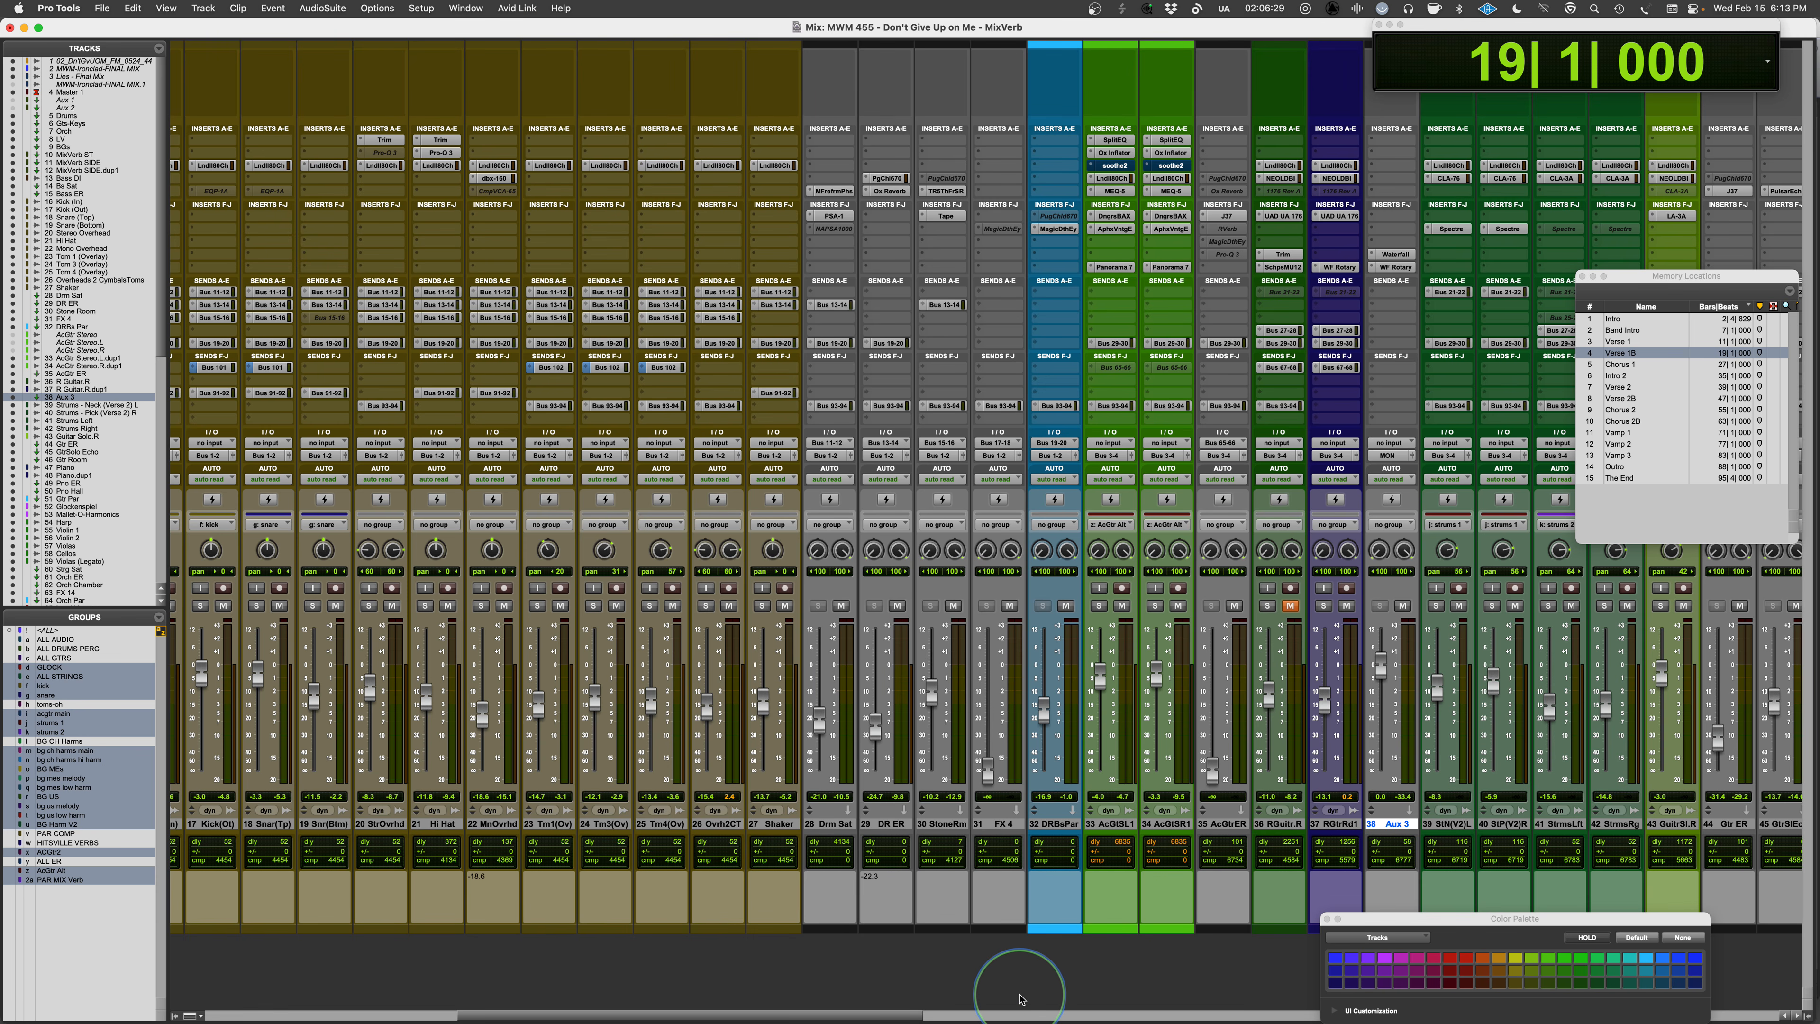
scroll(1020, 998, "right", 4)
scroll(1020, 998, "right", 1)
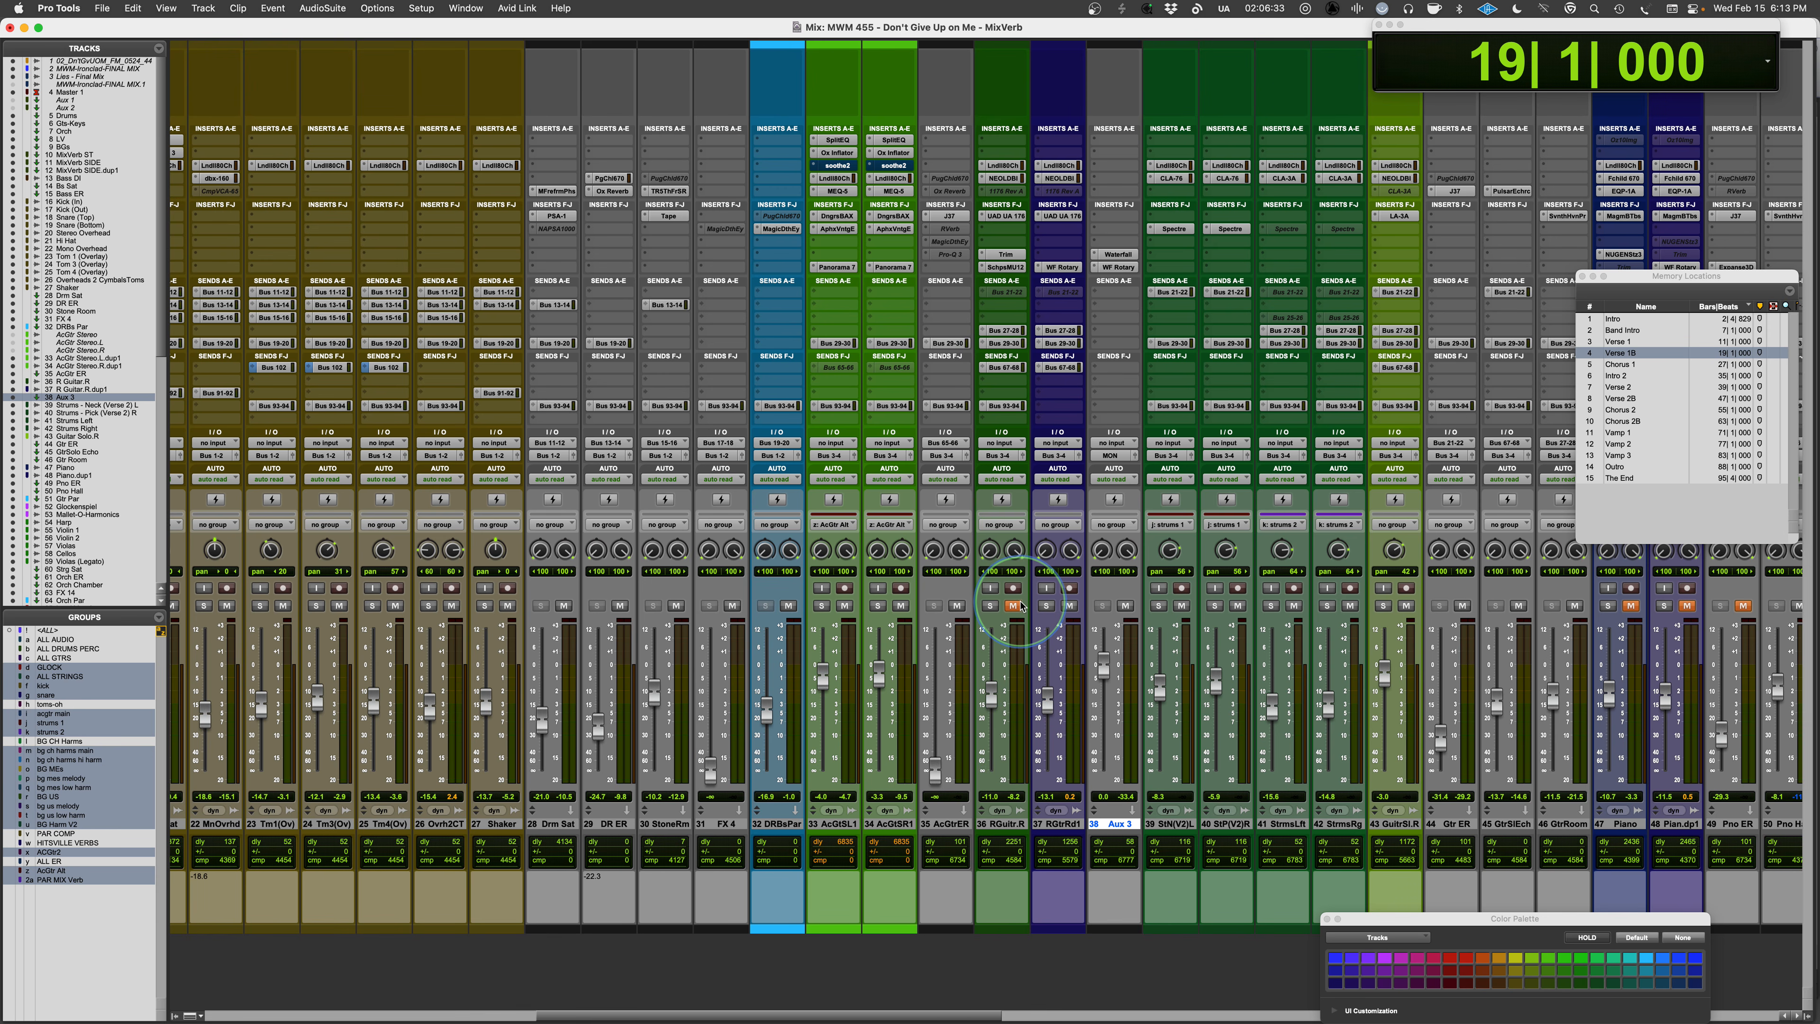
left_click(1046, 606)
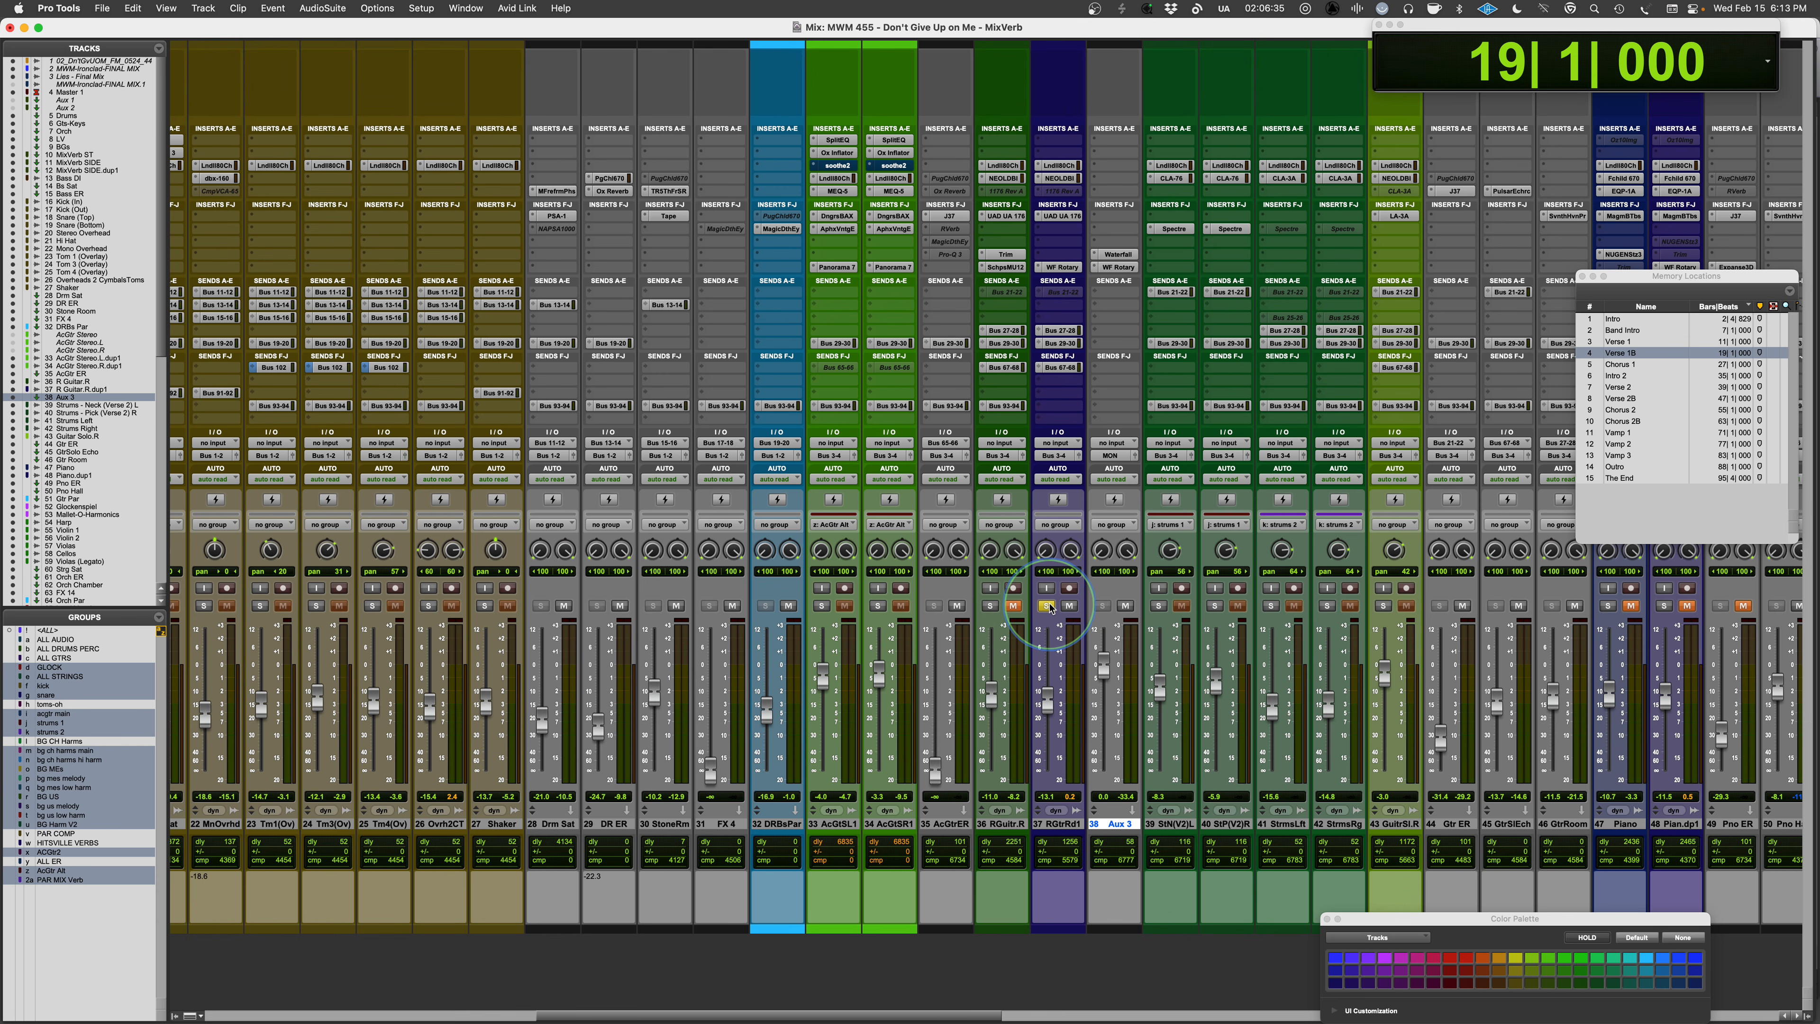
scroll(1009, 997, "right", 5)
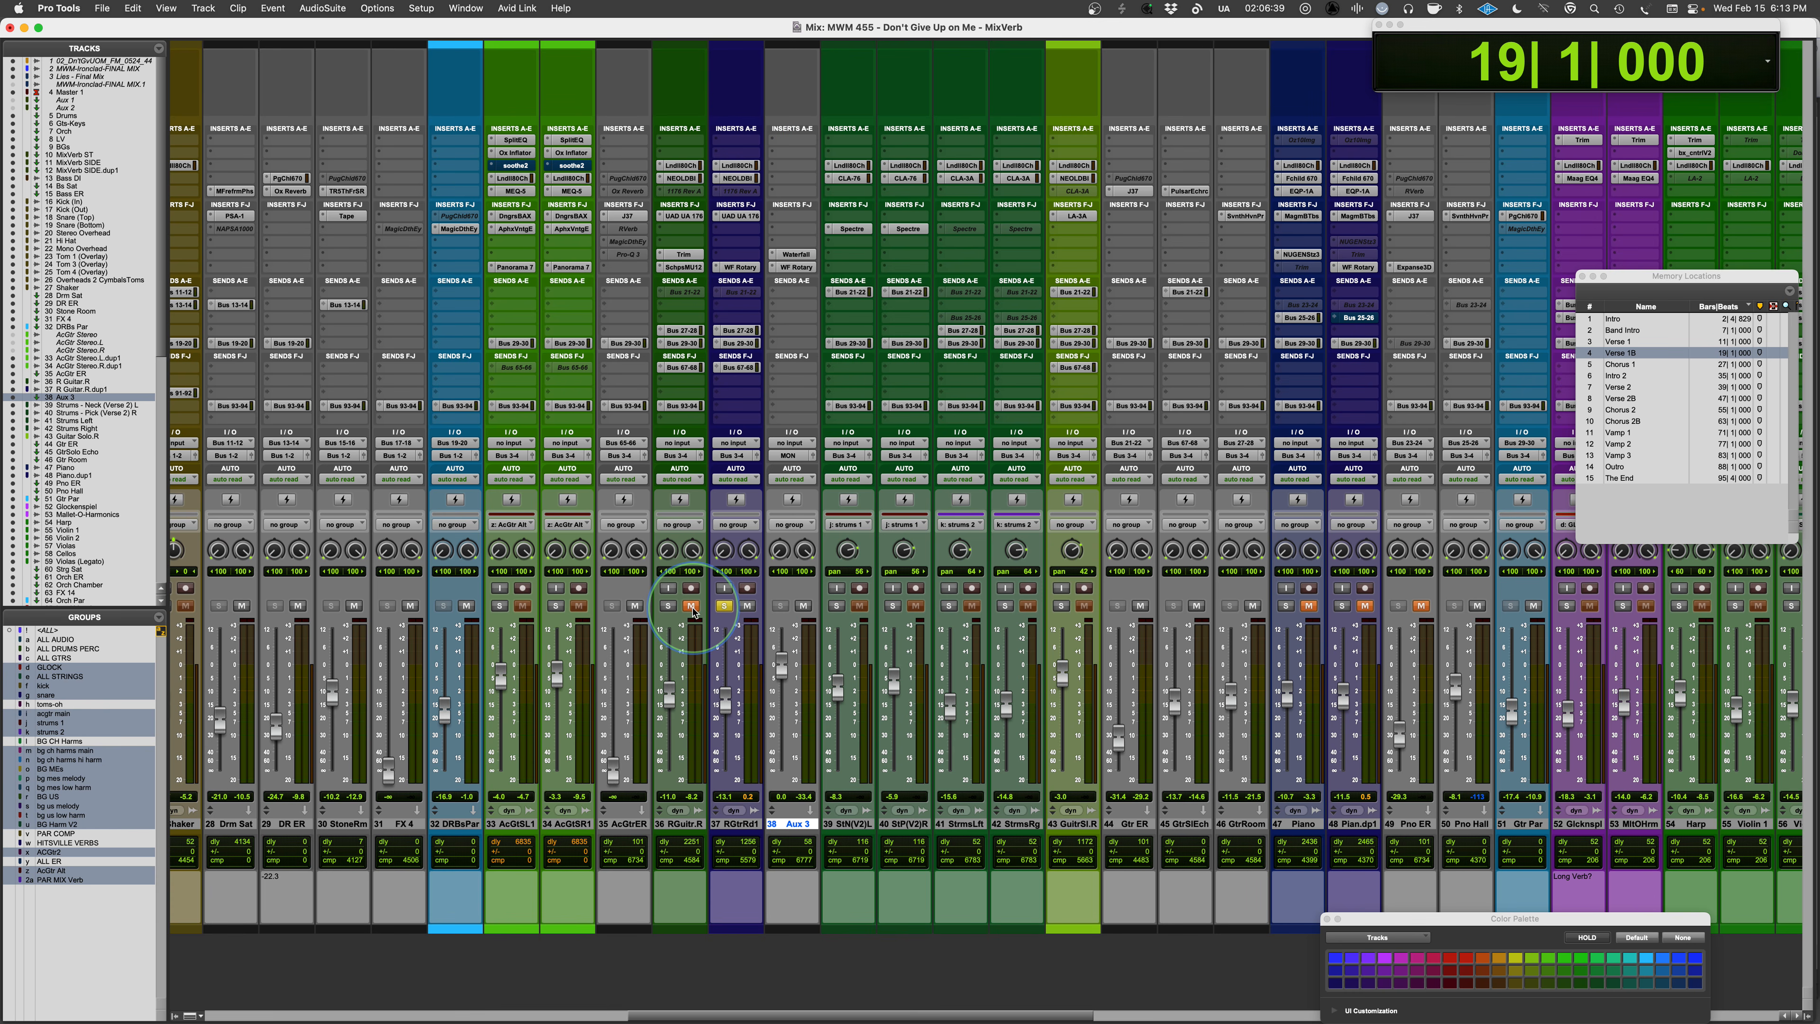
left_click(724, 606)
- Solo and unmute guitar track 36, listen to it from bar 19, then unsolo it and stop playback
left_click(668, 606)
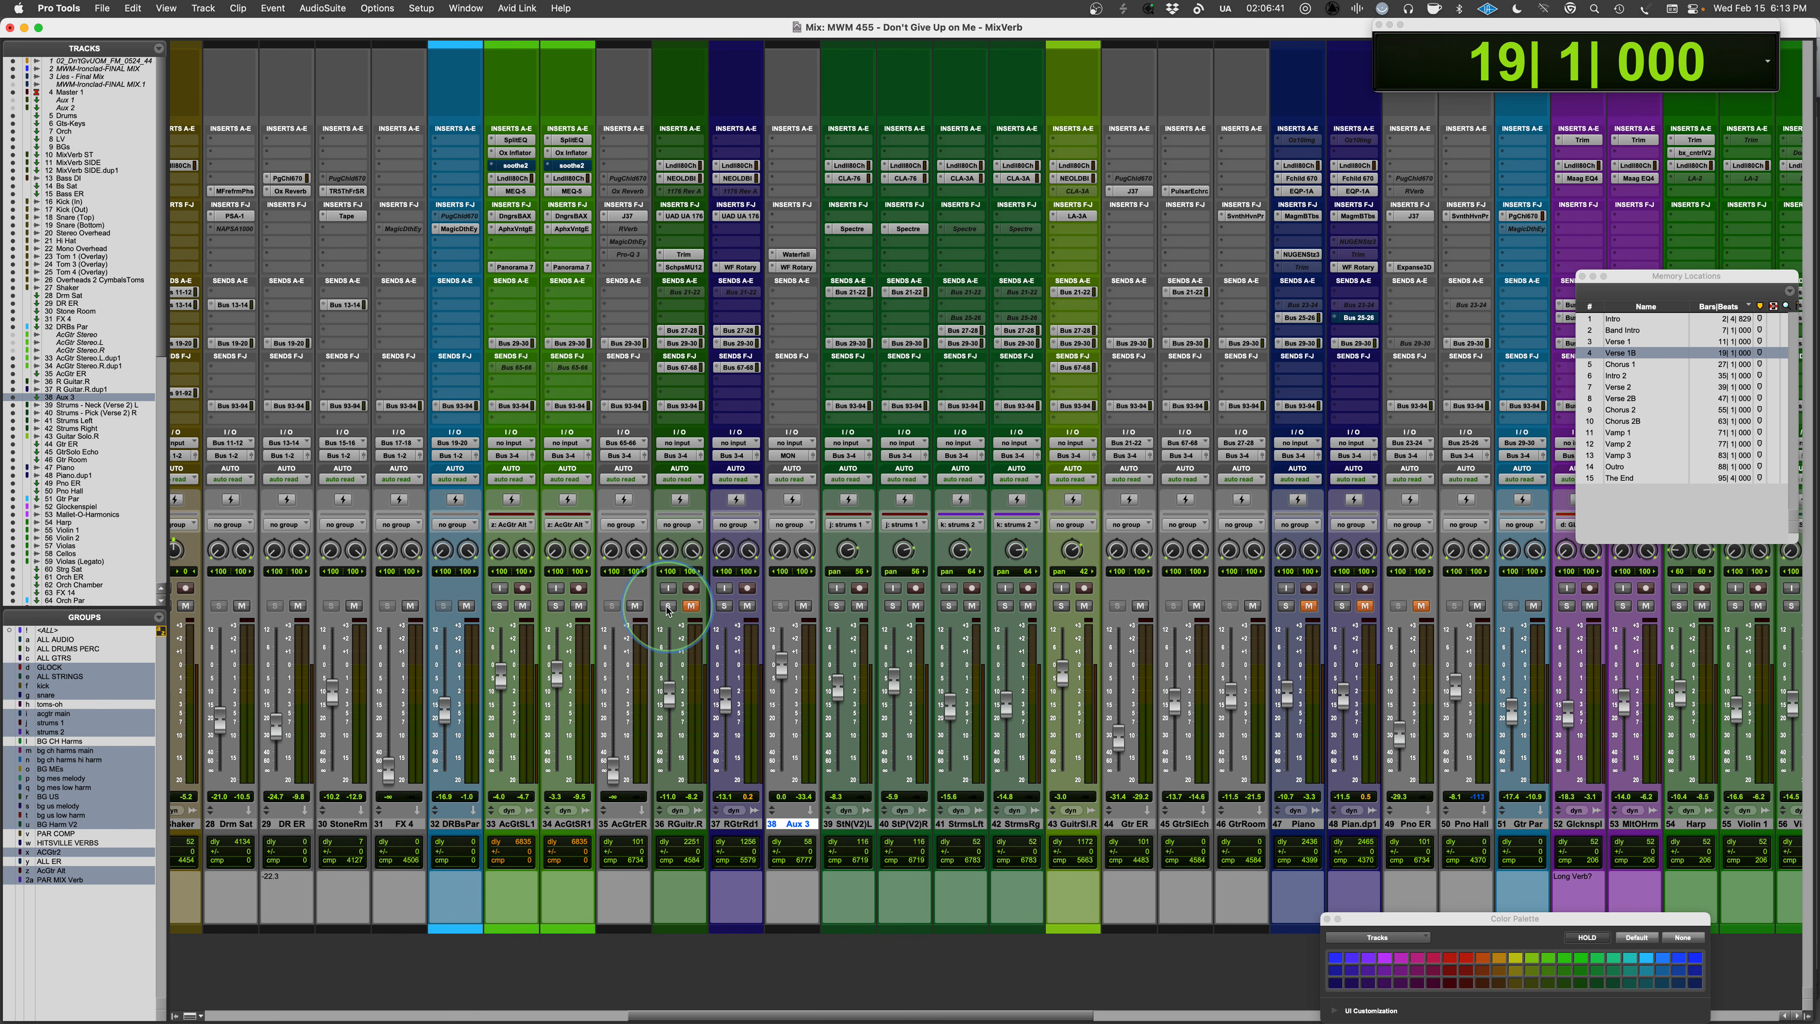
left_click(691, 605)
key("space")
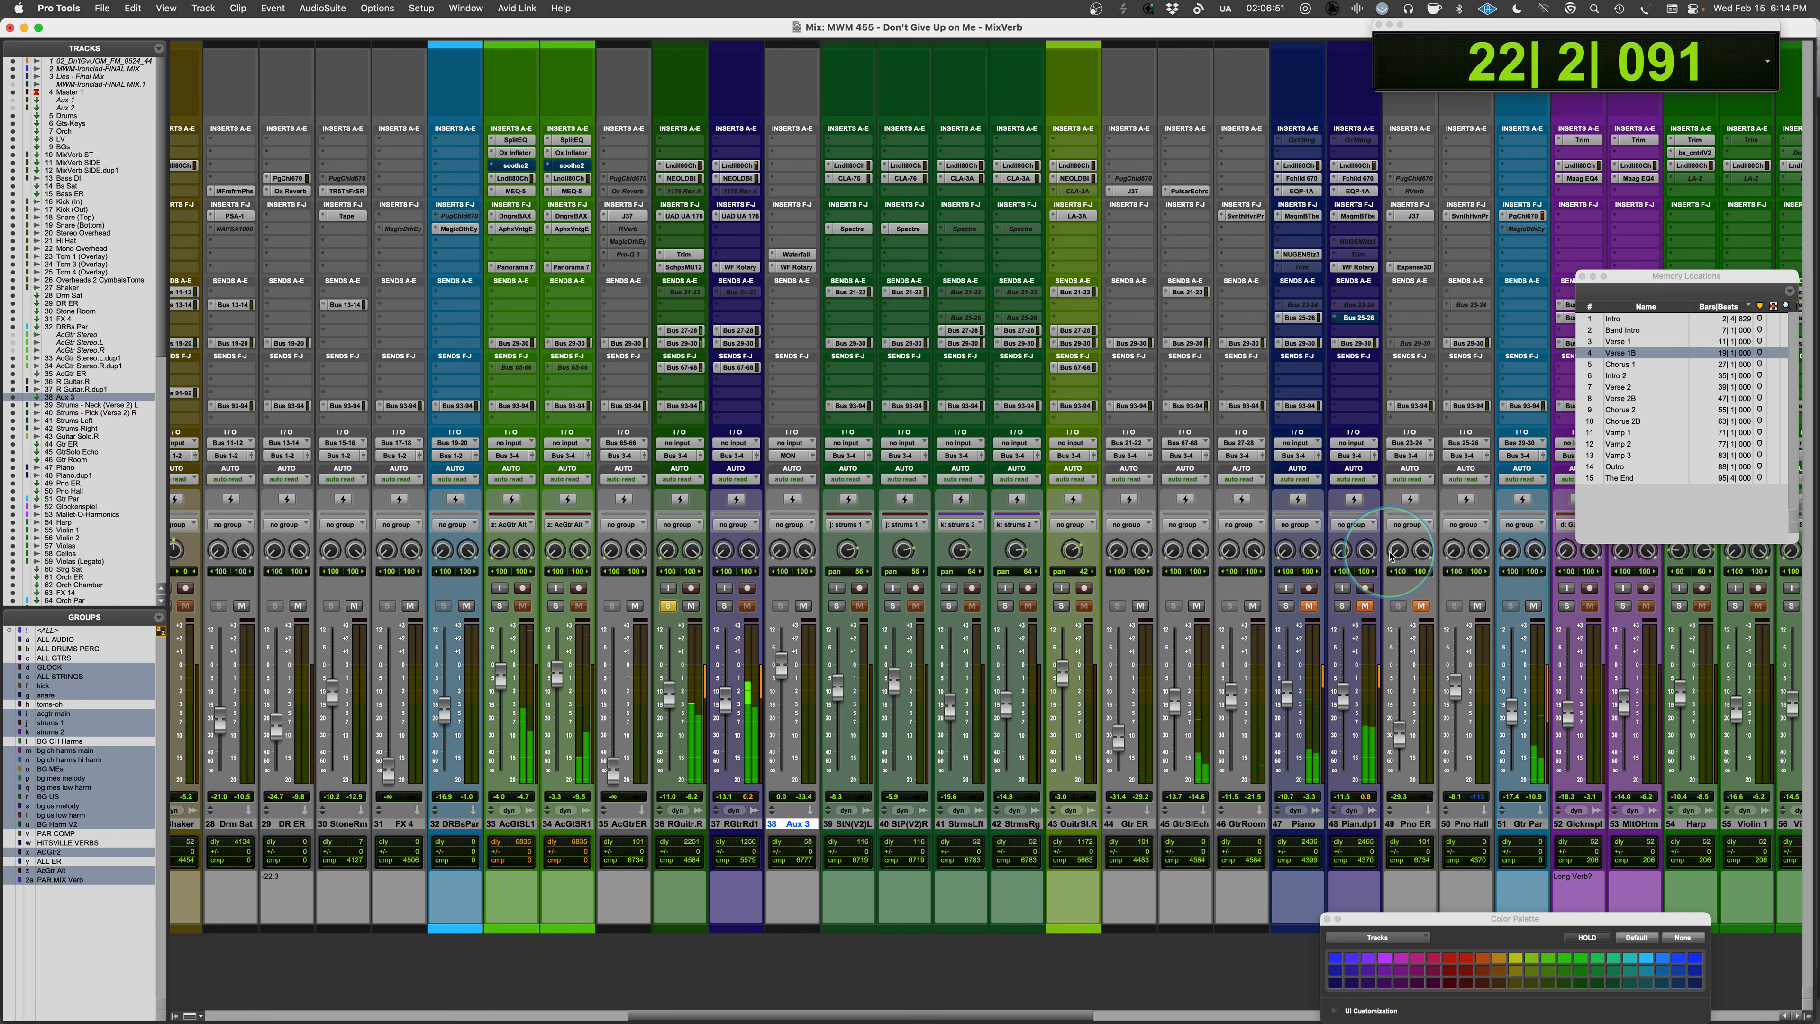
left_click(678, 606)
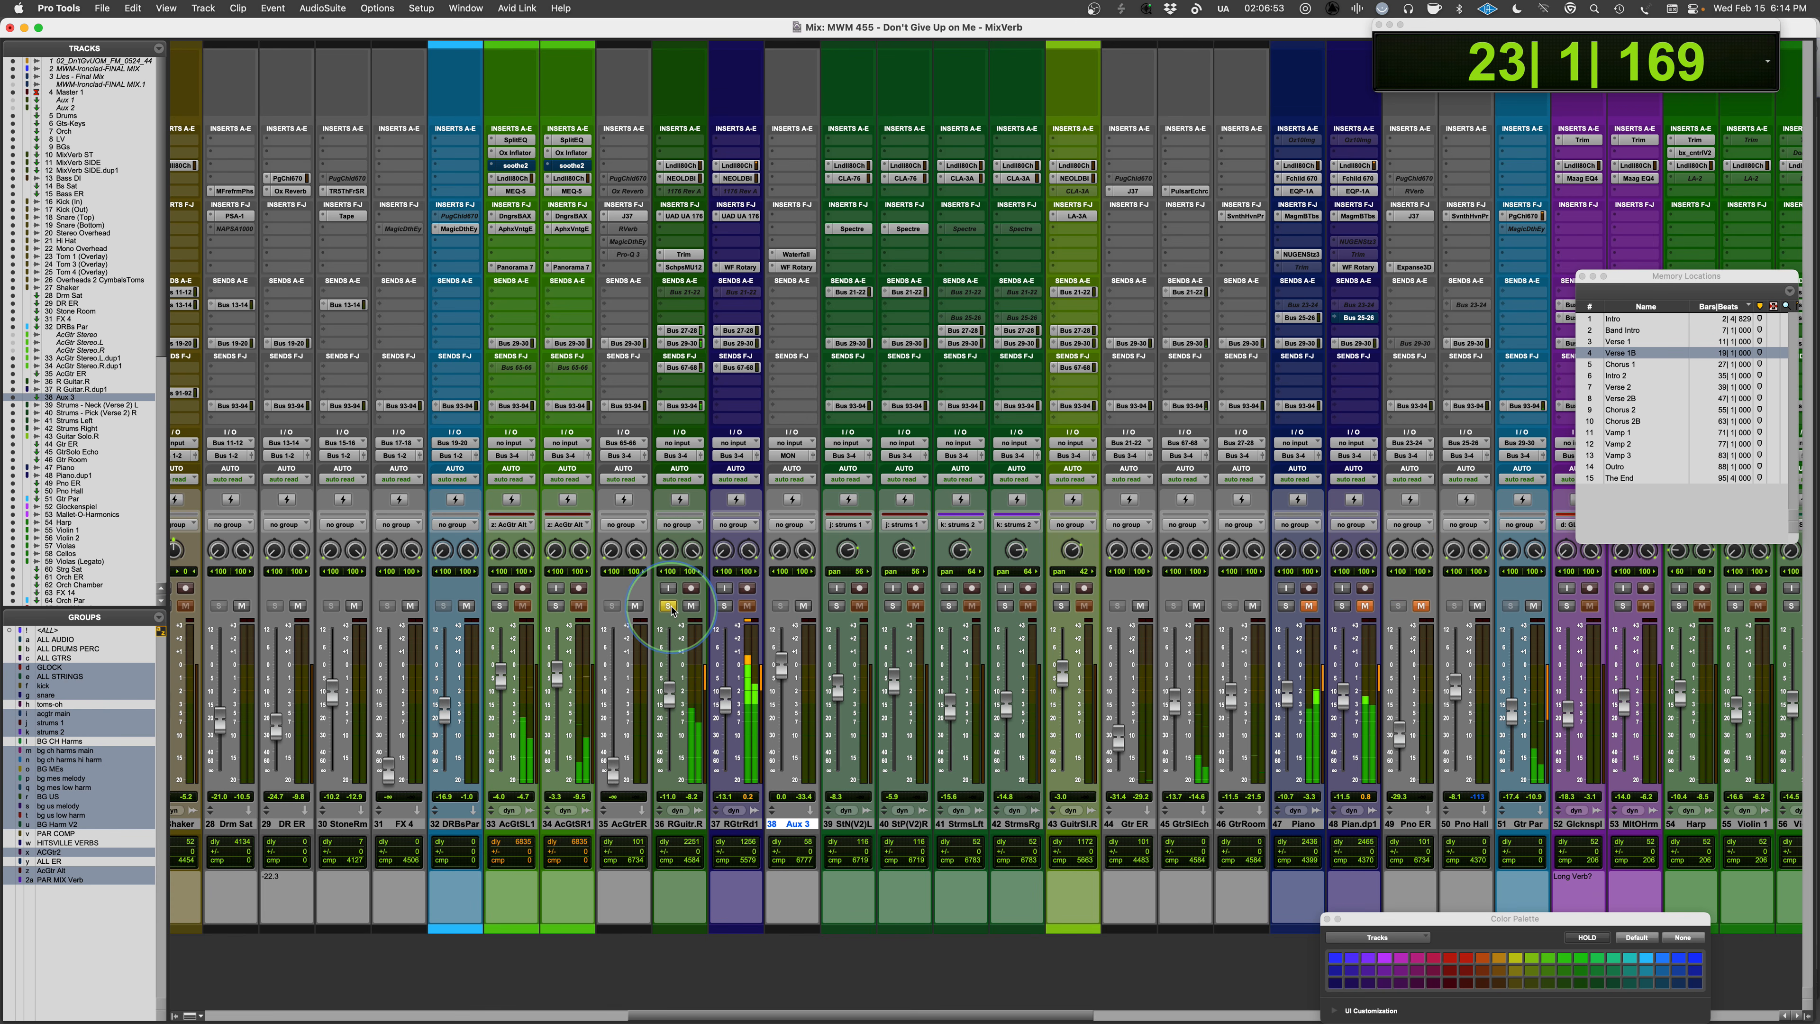
key("space")
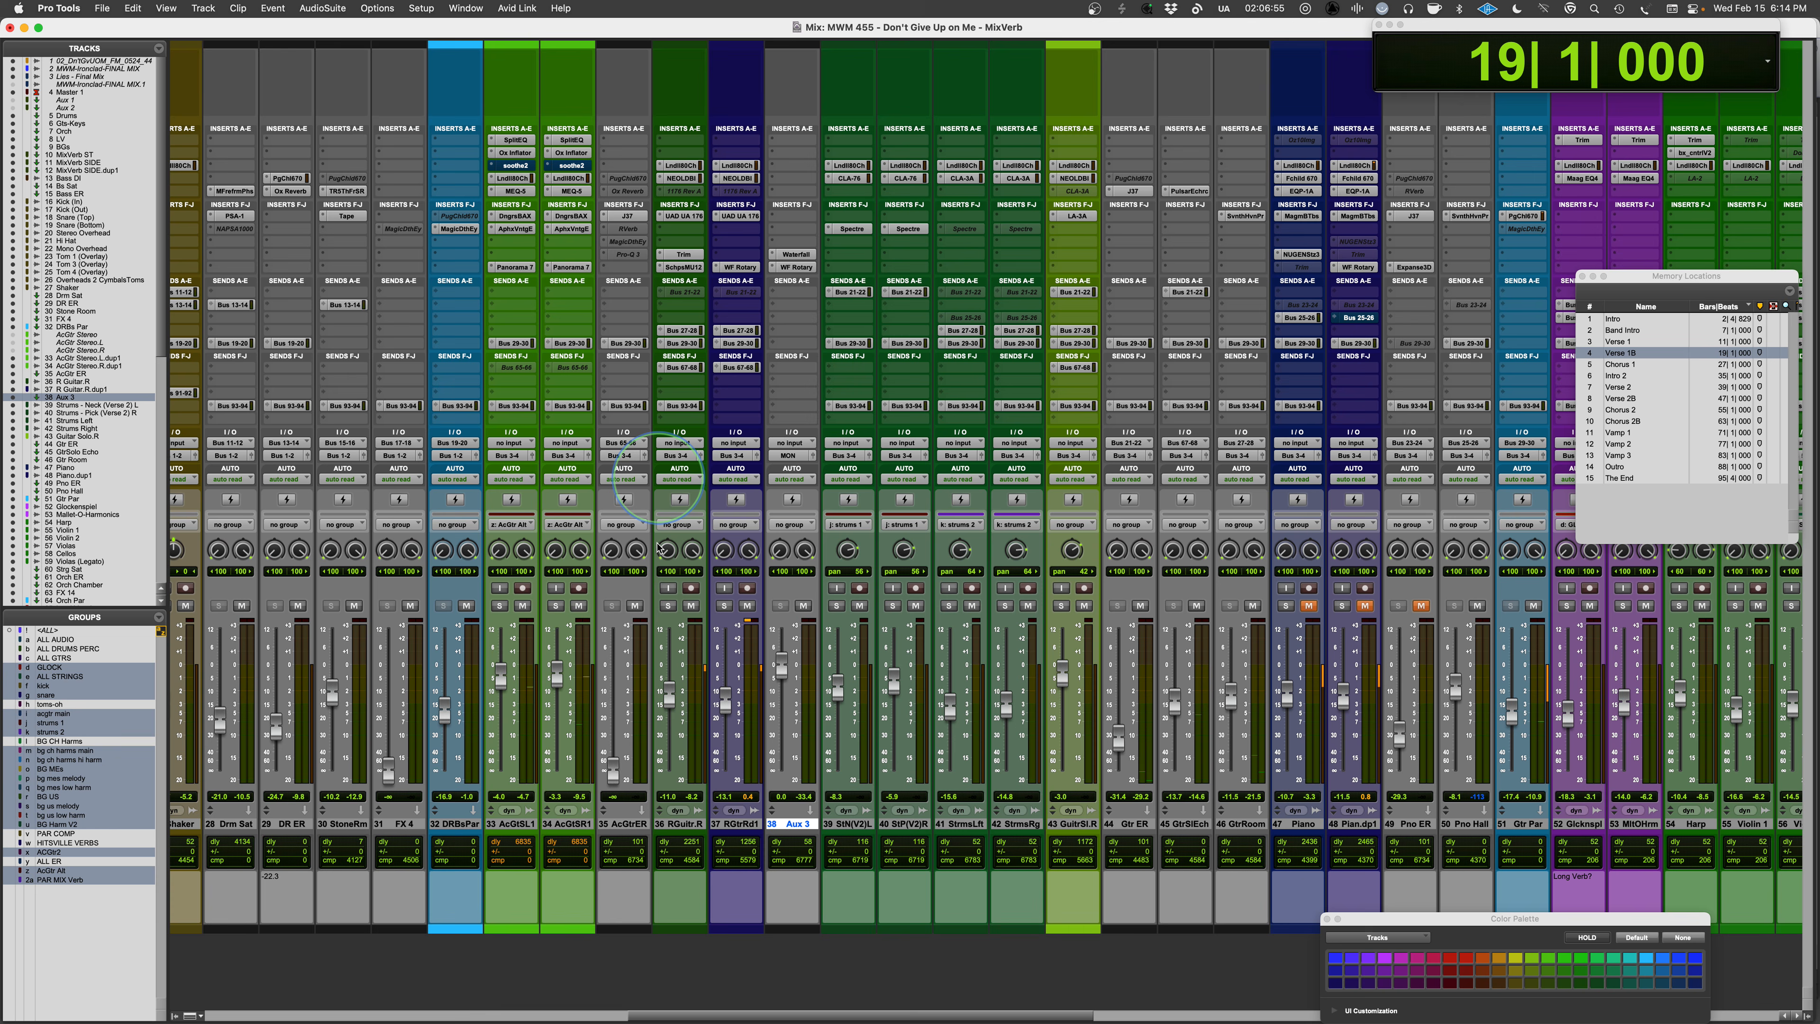
- Mute guitar track 36 again and open the WF Rotary insert on duplicate guitar track 37
left_click(690, 605)
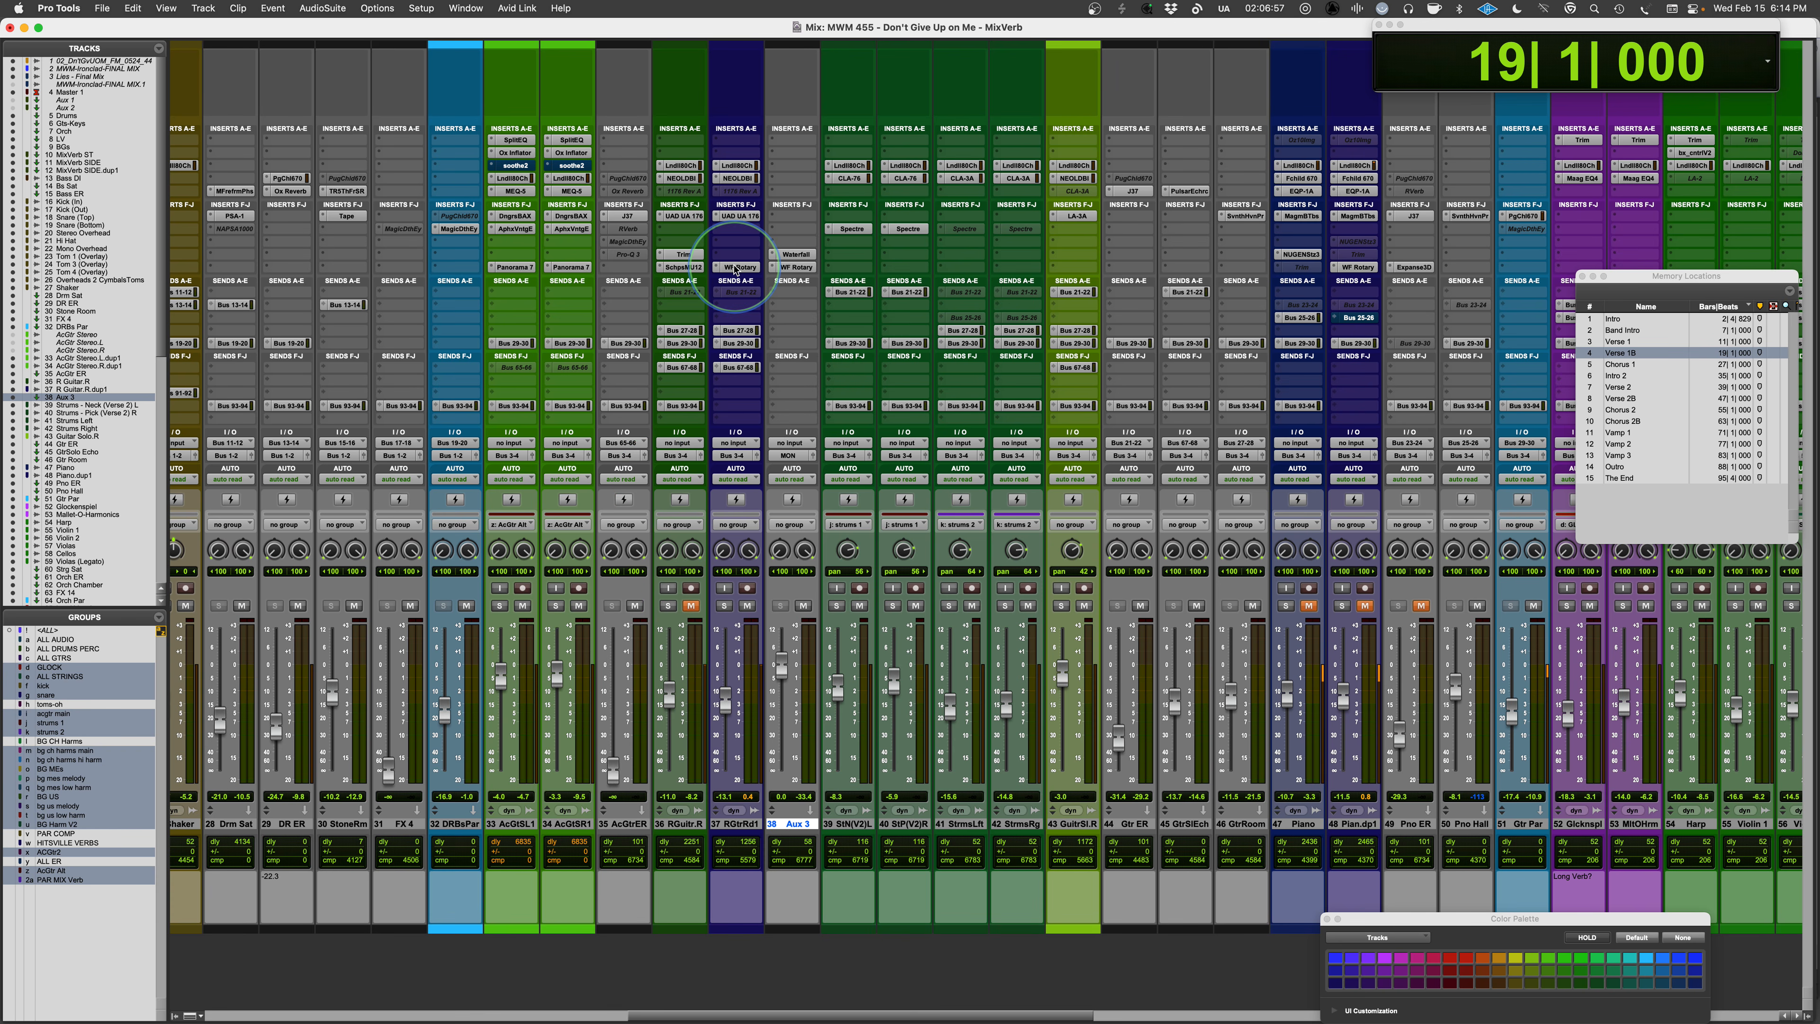
left_click(738, 267)
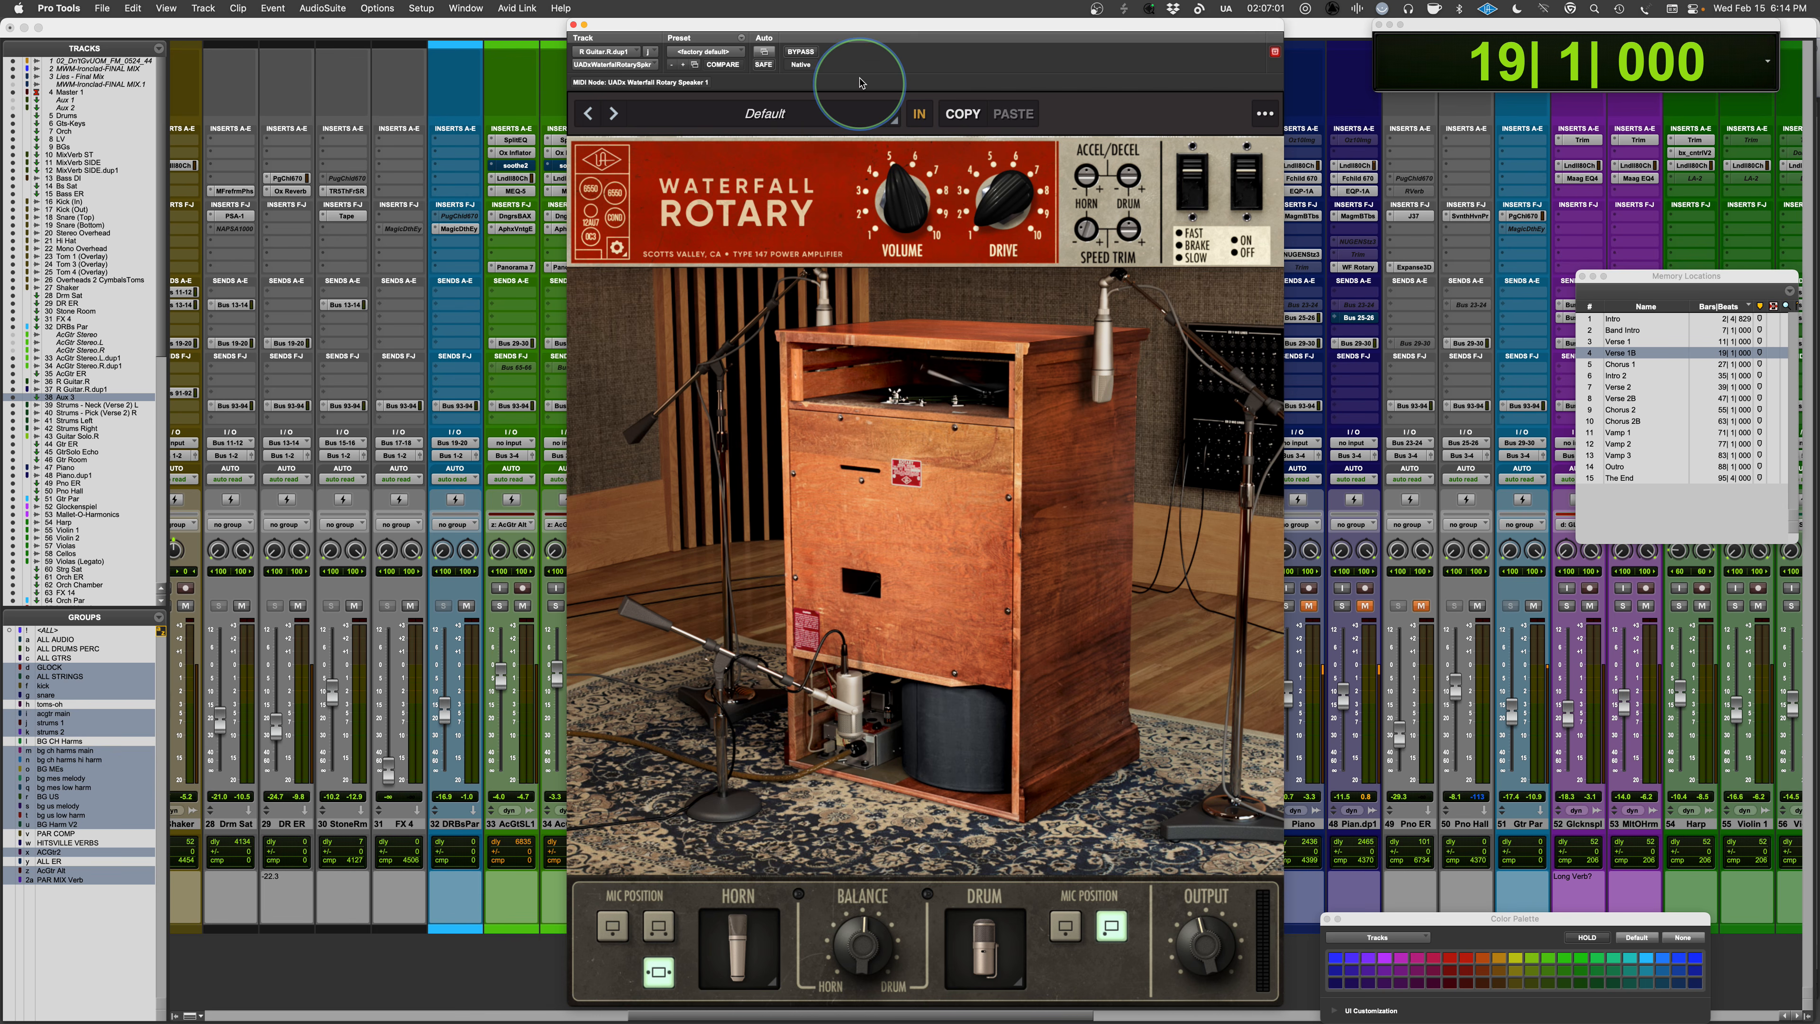
- Play the mix from bar 19, move the plug-in window clear of guitar track 37, solo that track, and stop playback
key("space")
left_click_drag(878, 26, 1158, 26)
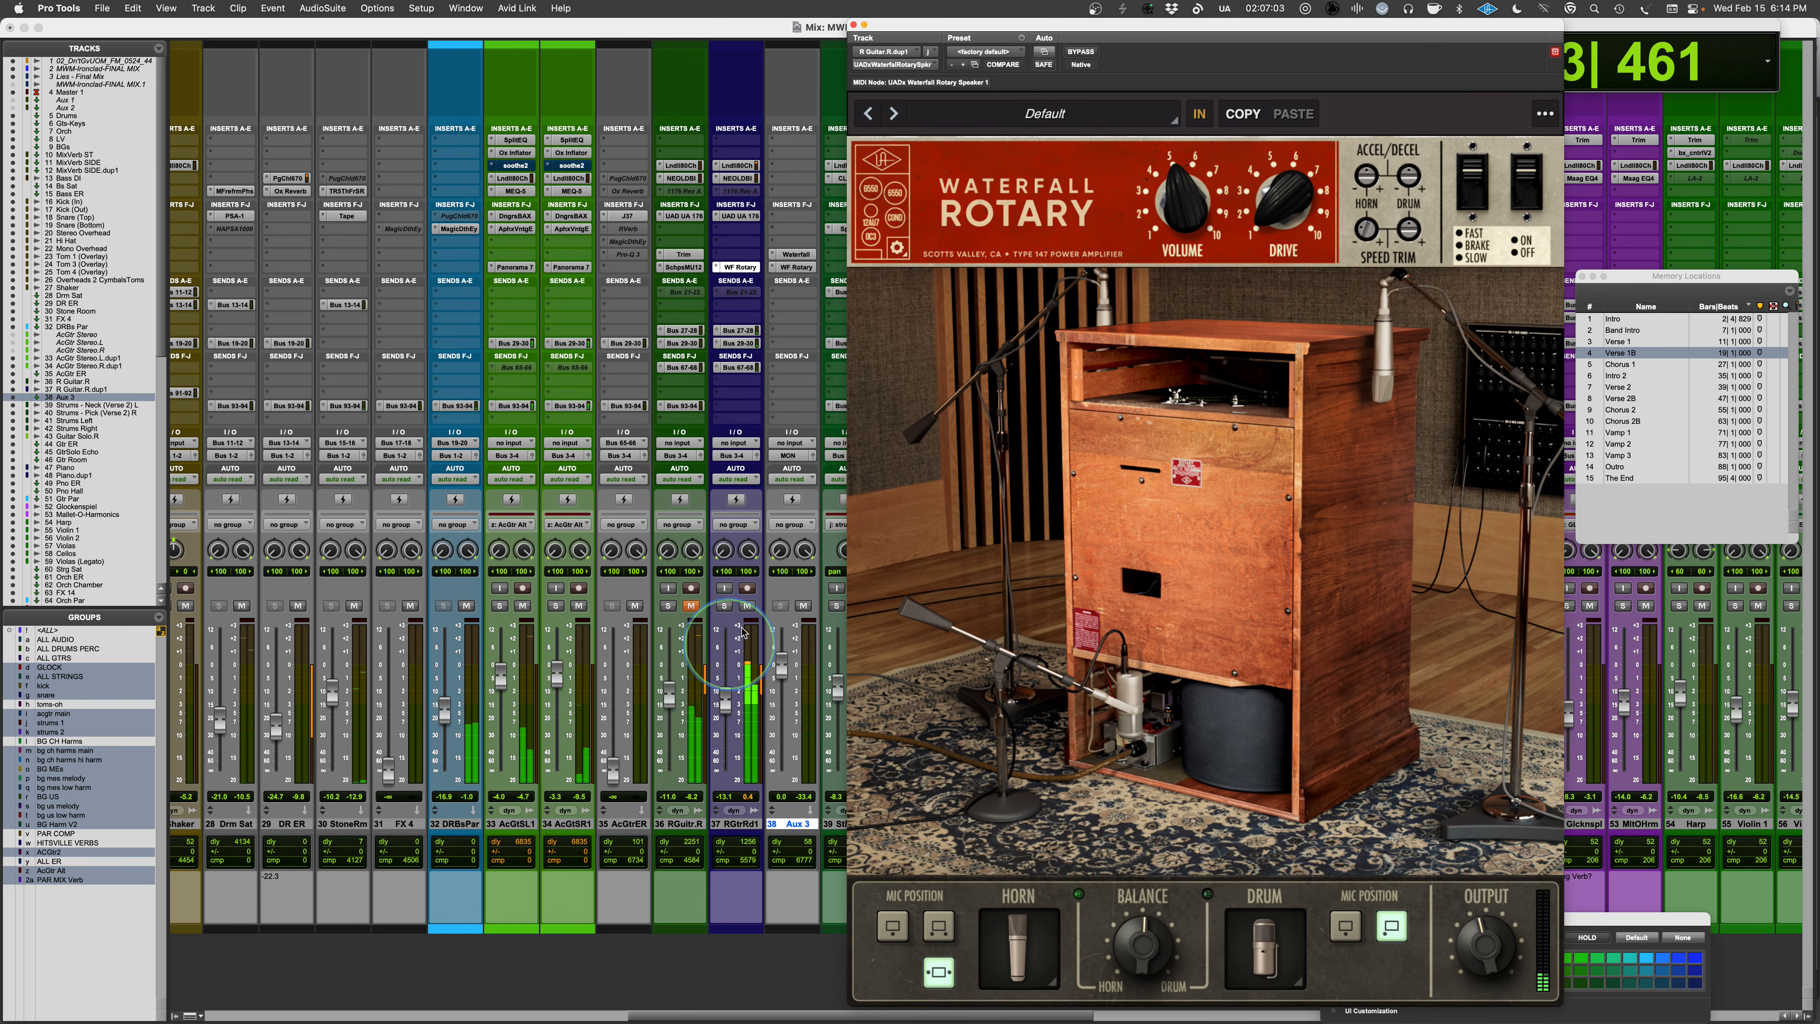
left_click(724, 606)
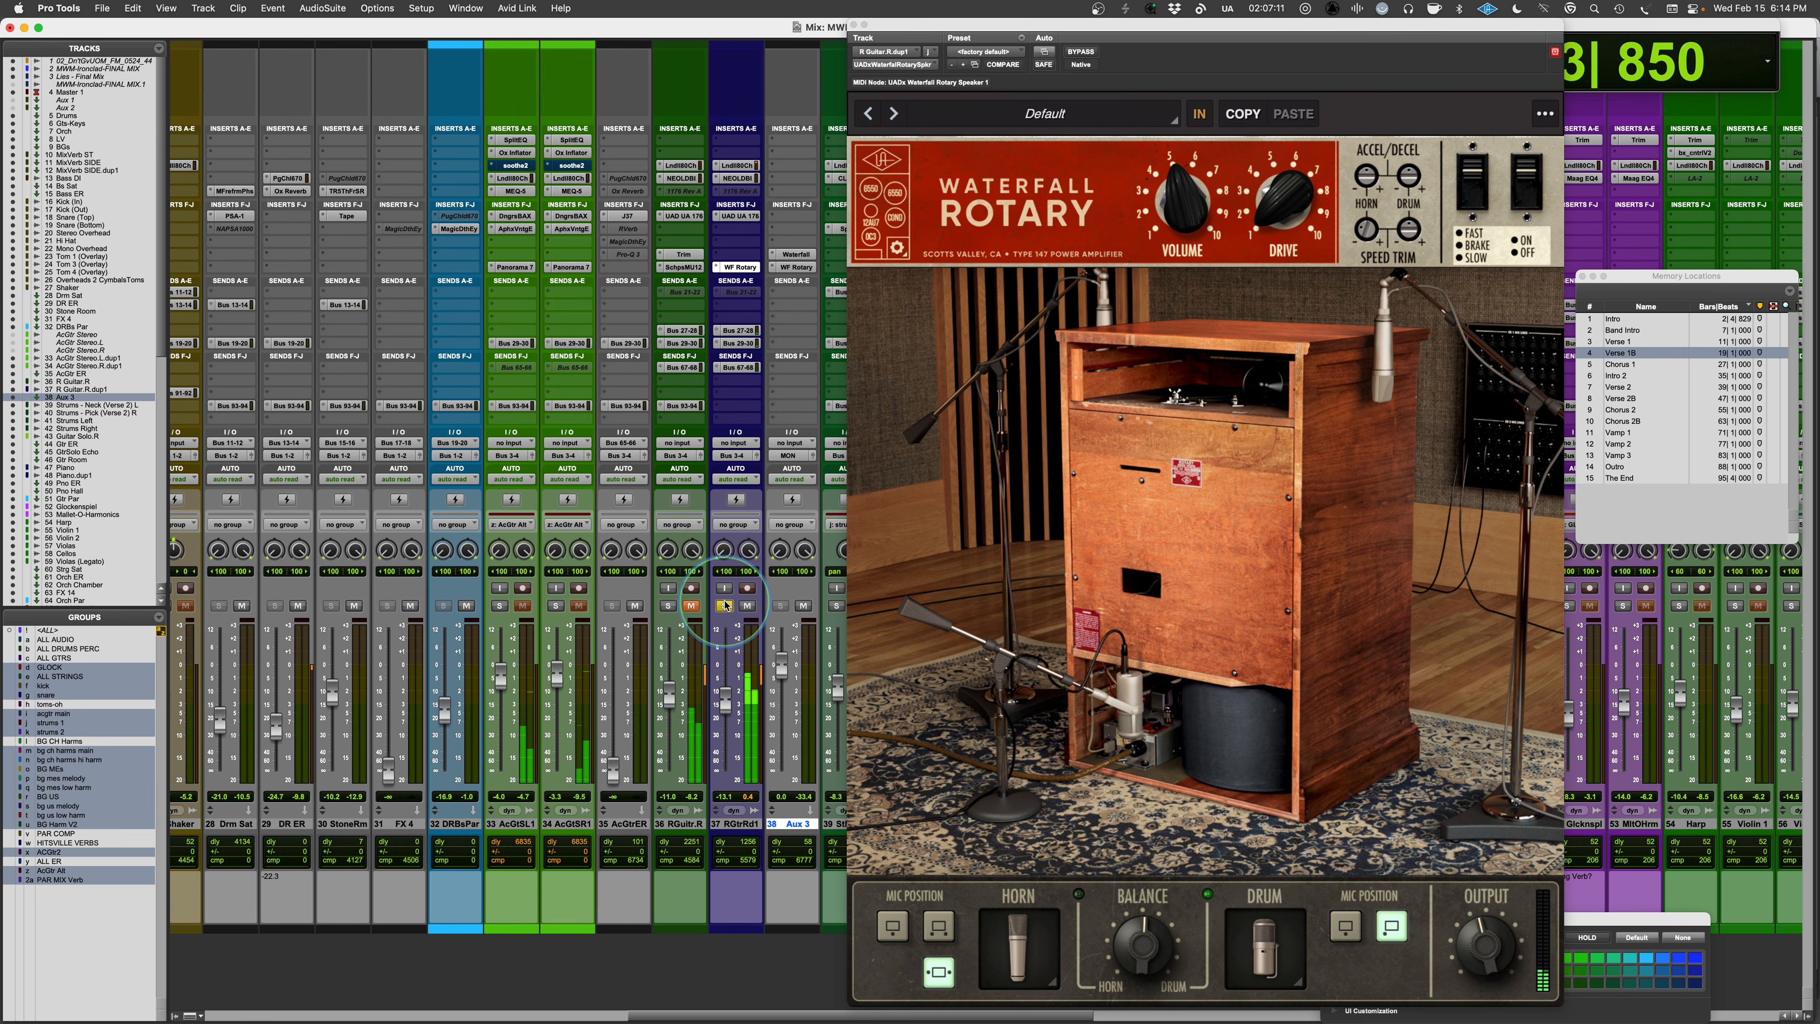
left_click_drag(1287, 24, 1201, 8)
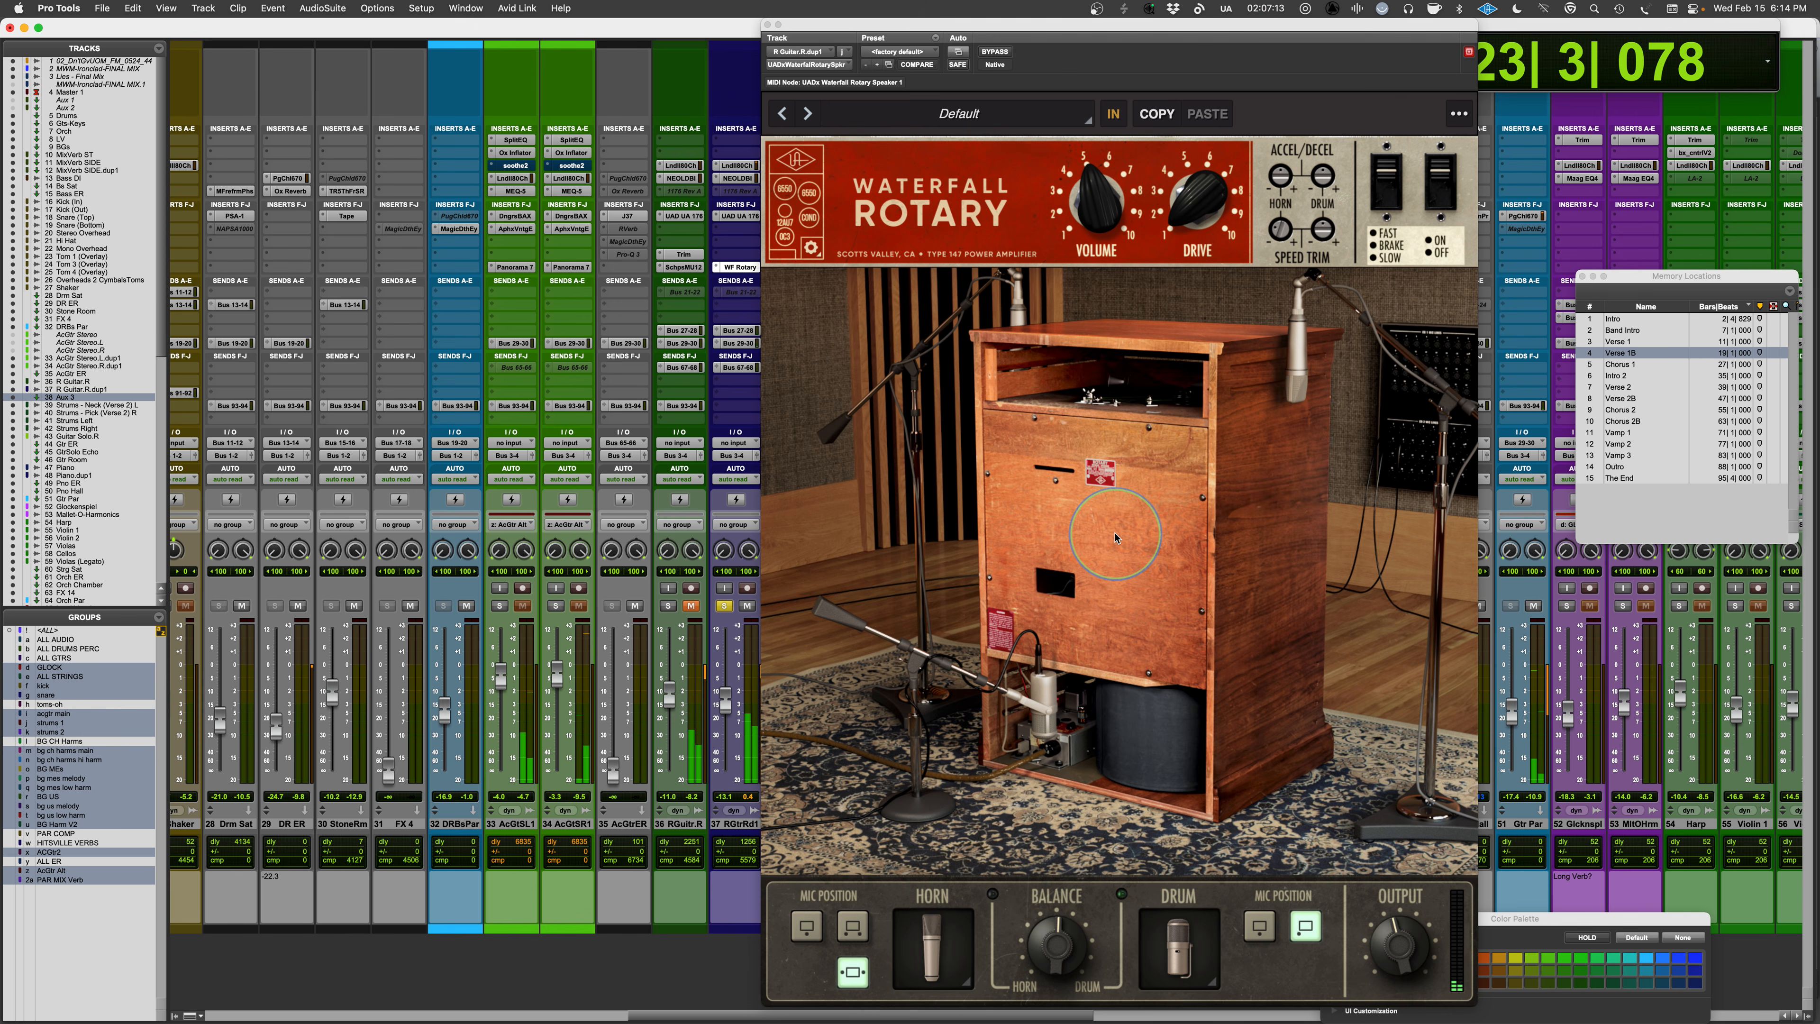
key("space")
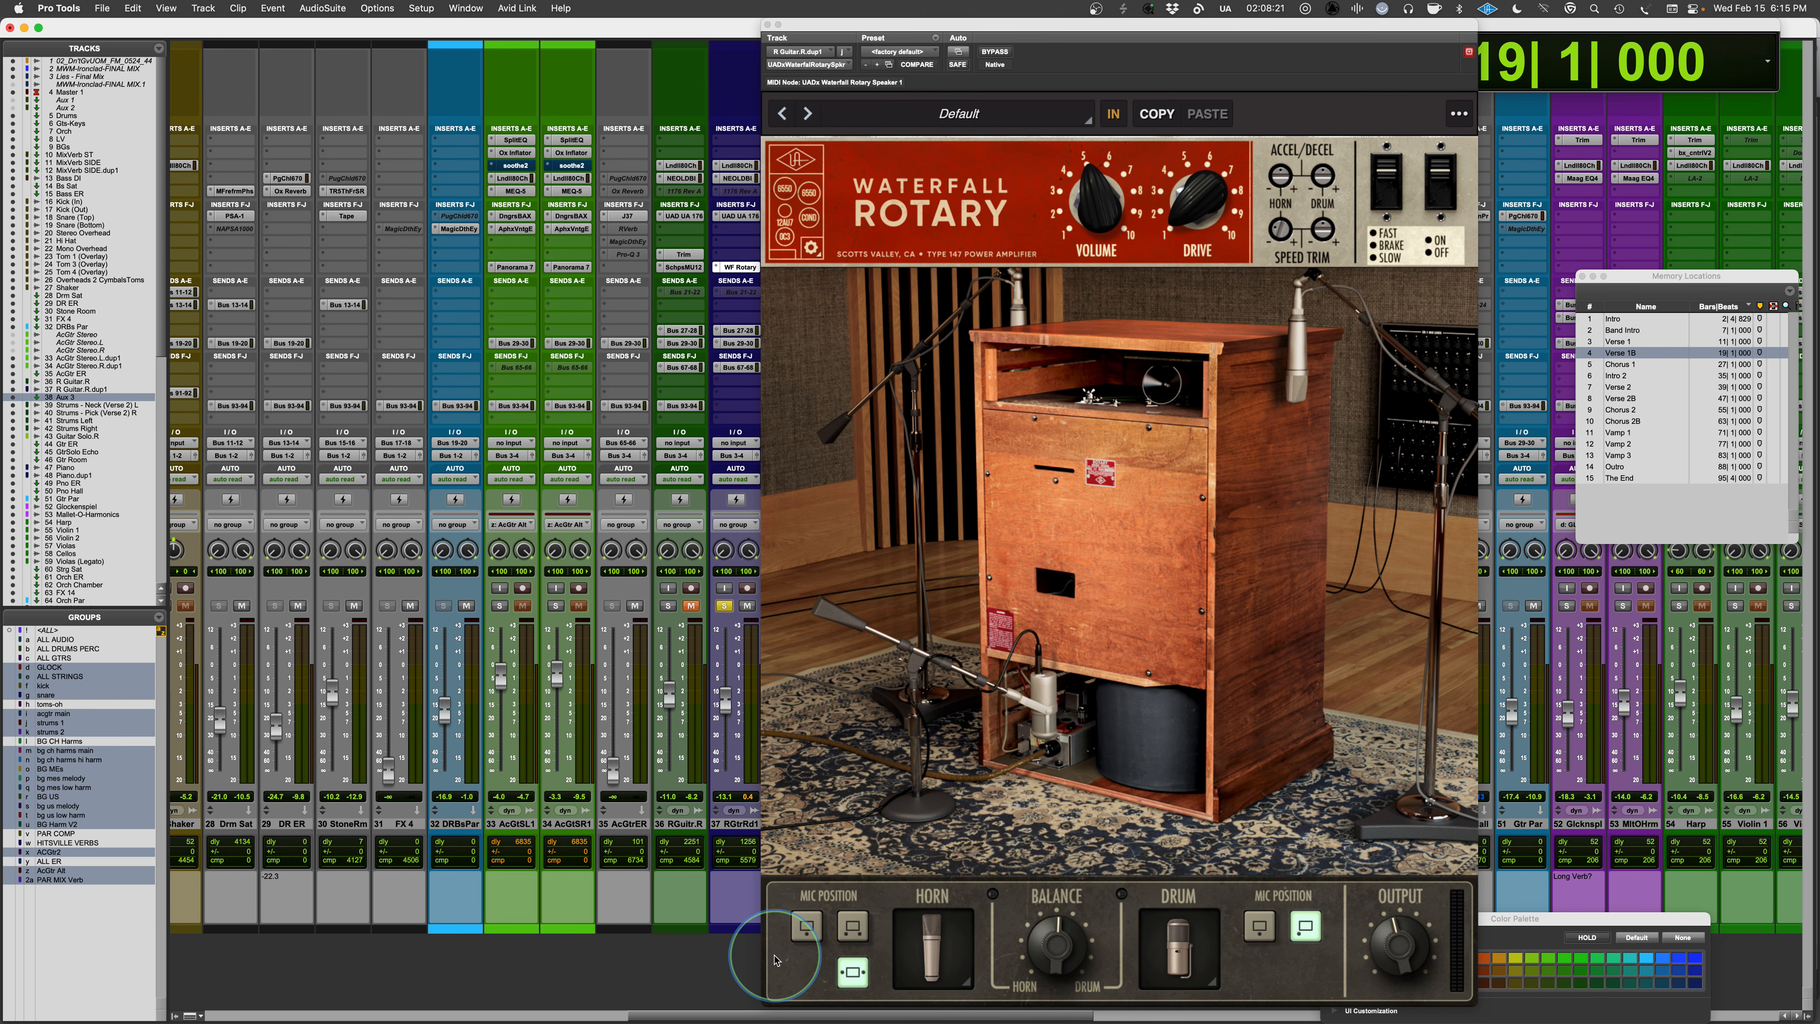
- Switch the horn to the single-mic position, then unsolo track 37 and pull its left pan inward during playback before stopping
left_click(804, 927)
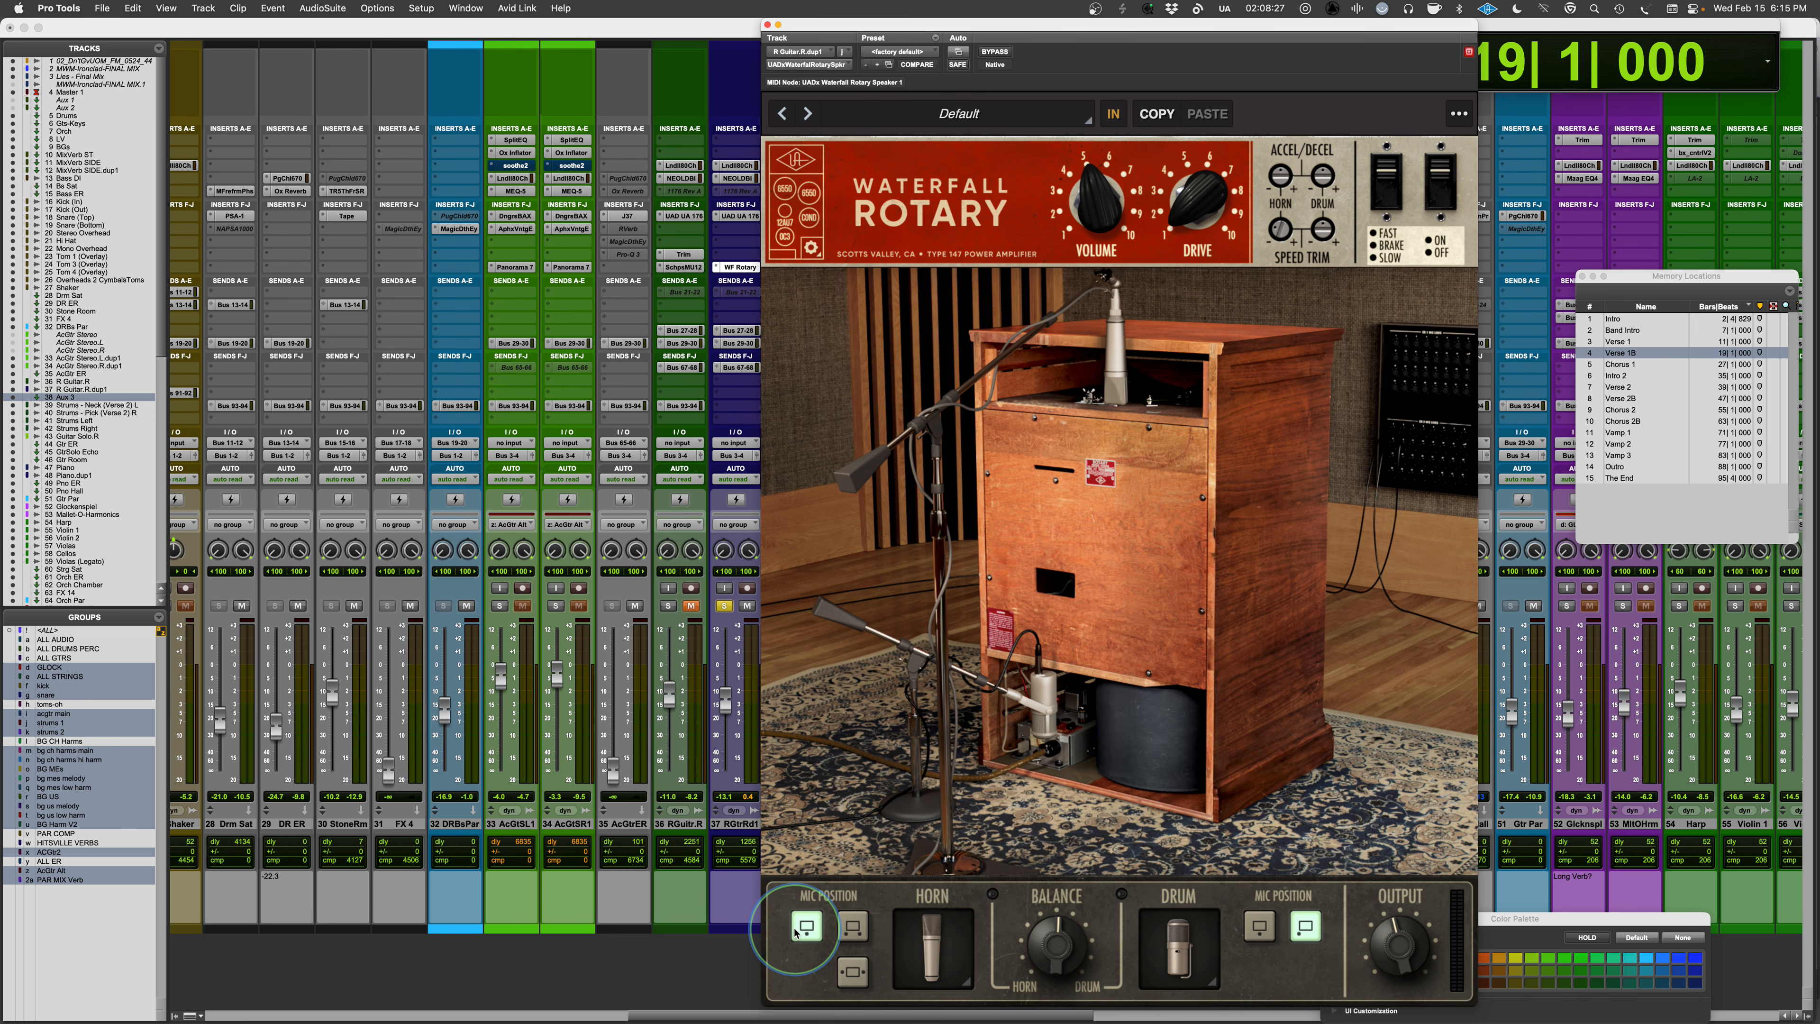
key("space")
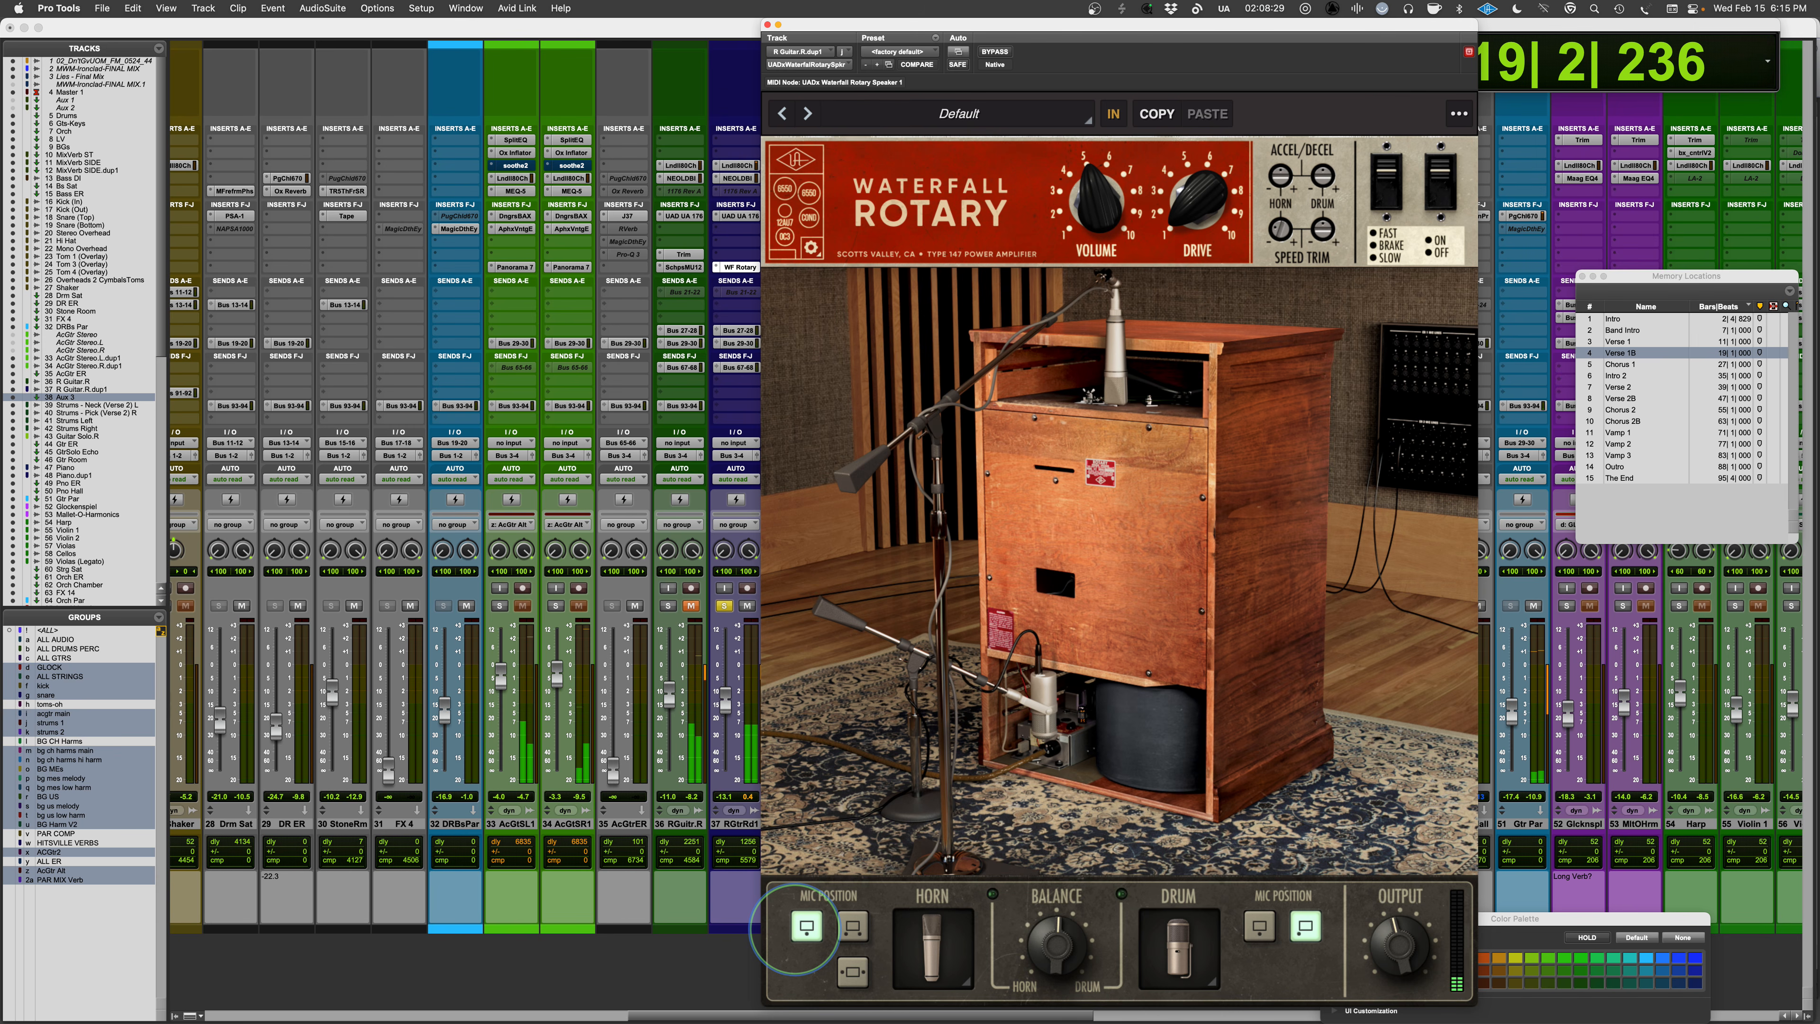
left_click_drag(748, 550, 747, 590)
left_click(723, 606)
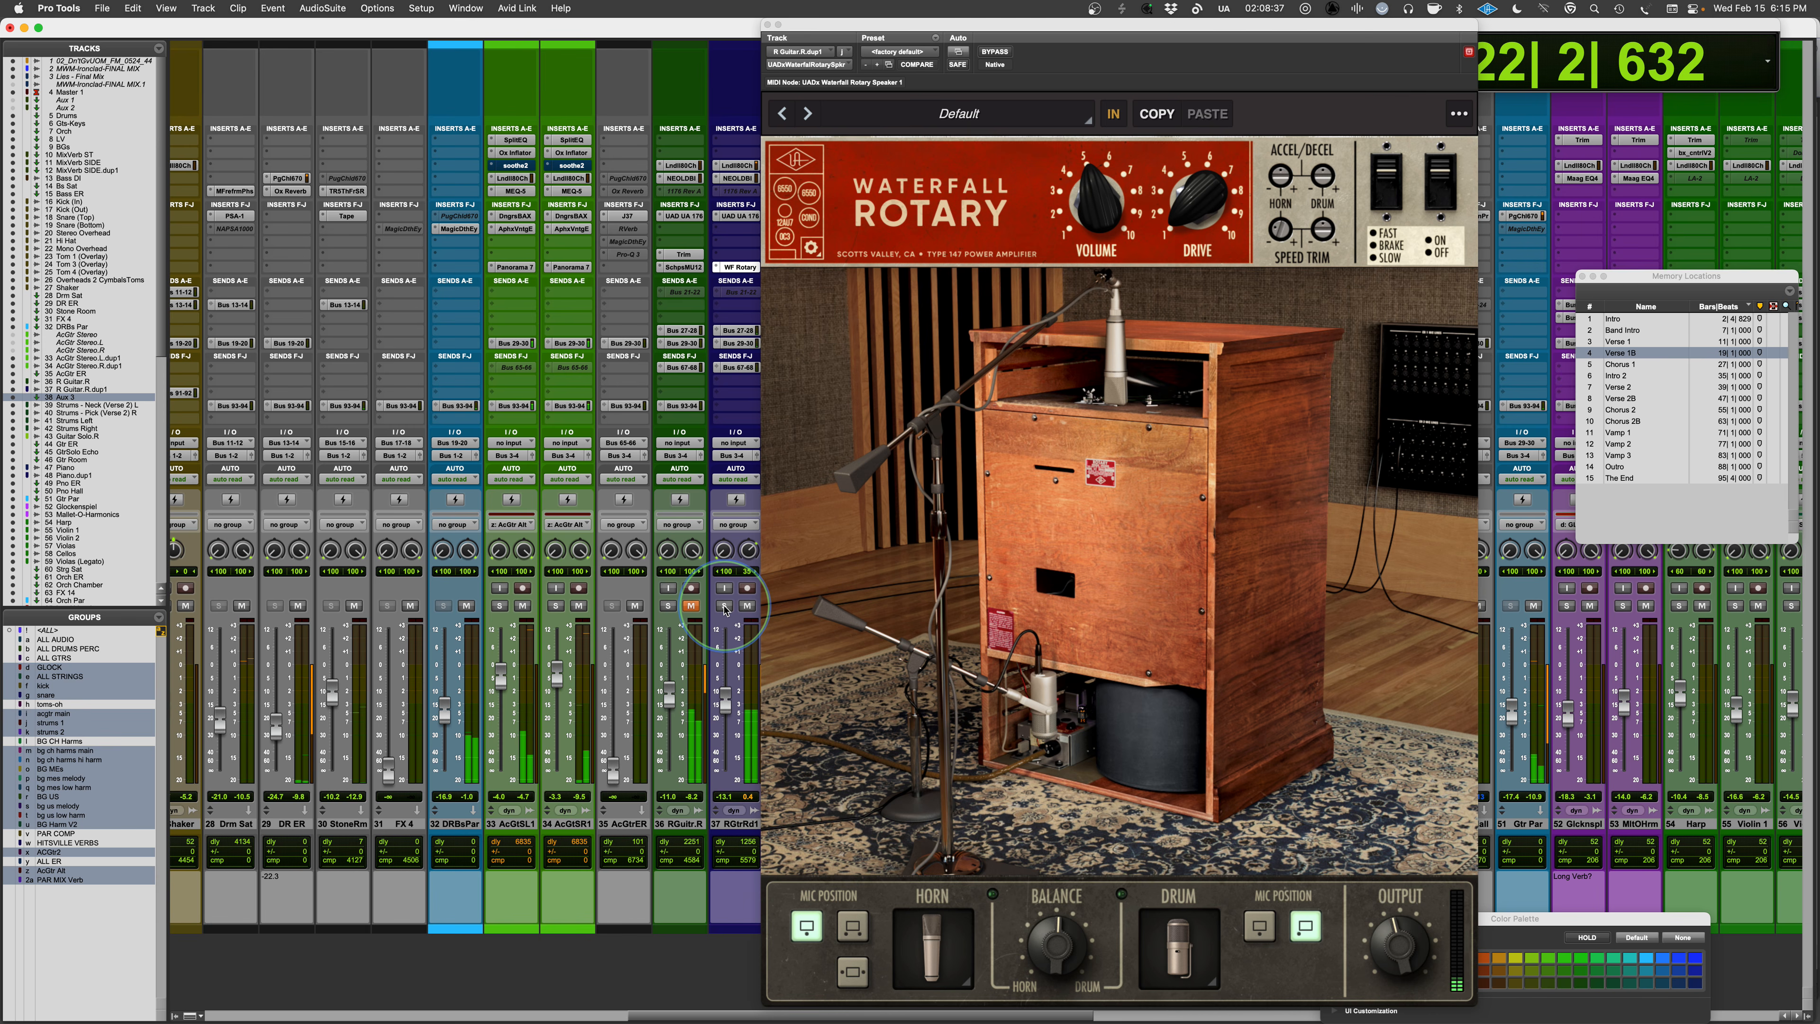
left_click_drag(719, 558, 745, 571)
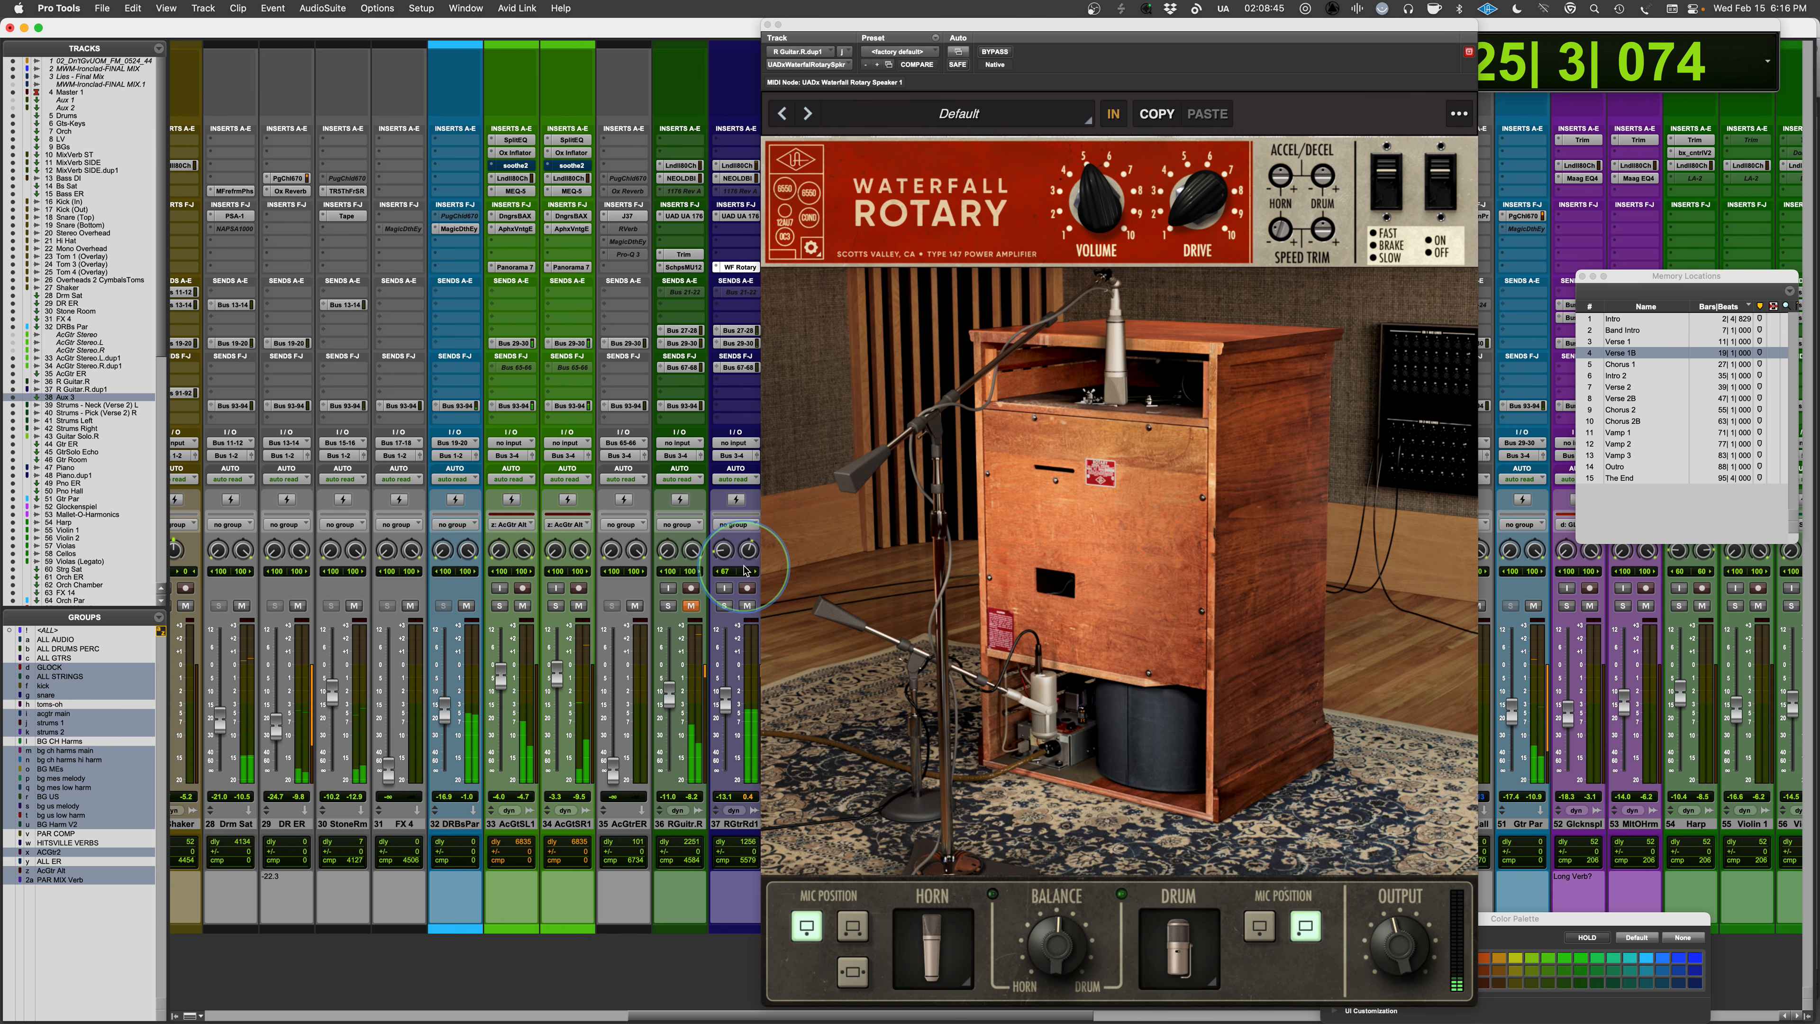
key("space")
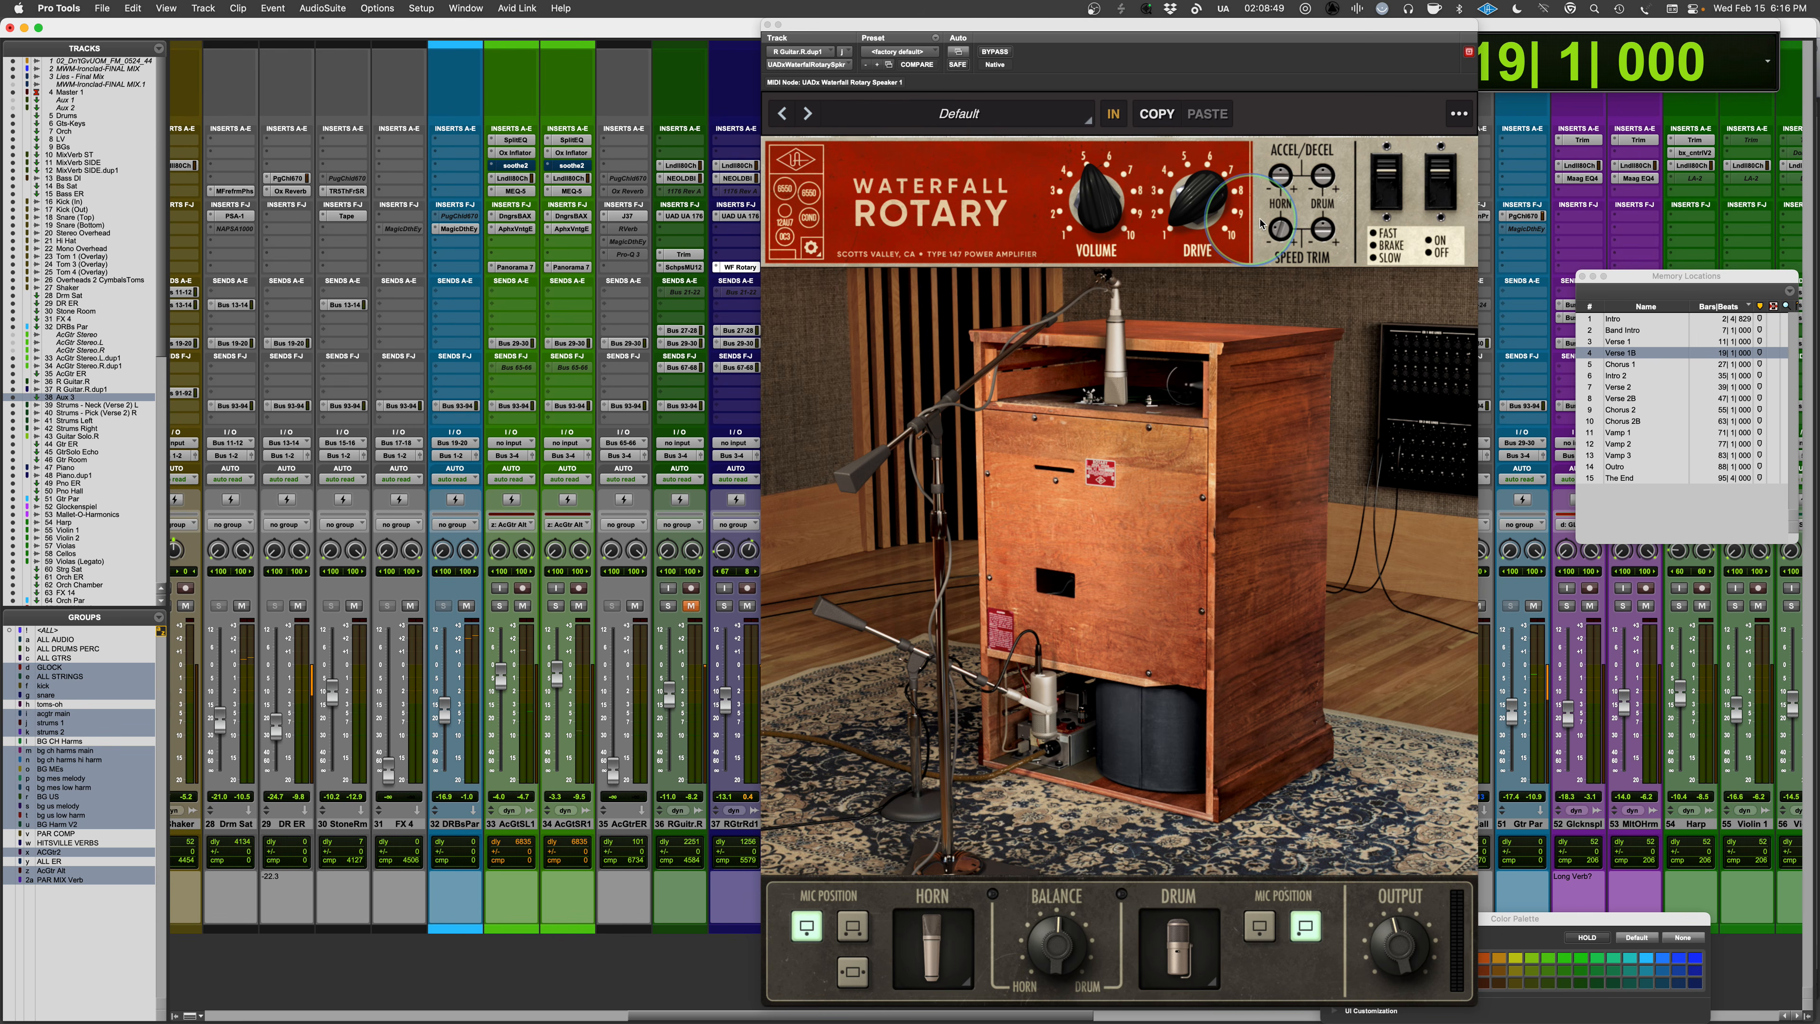
- Play from bar 19 and compare track 37 soloed and back in the full mix with the single horn mic, then stop playback
left_click_drag(1282, 230, 1284, 237)
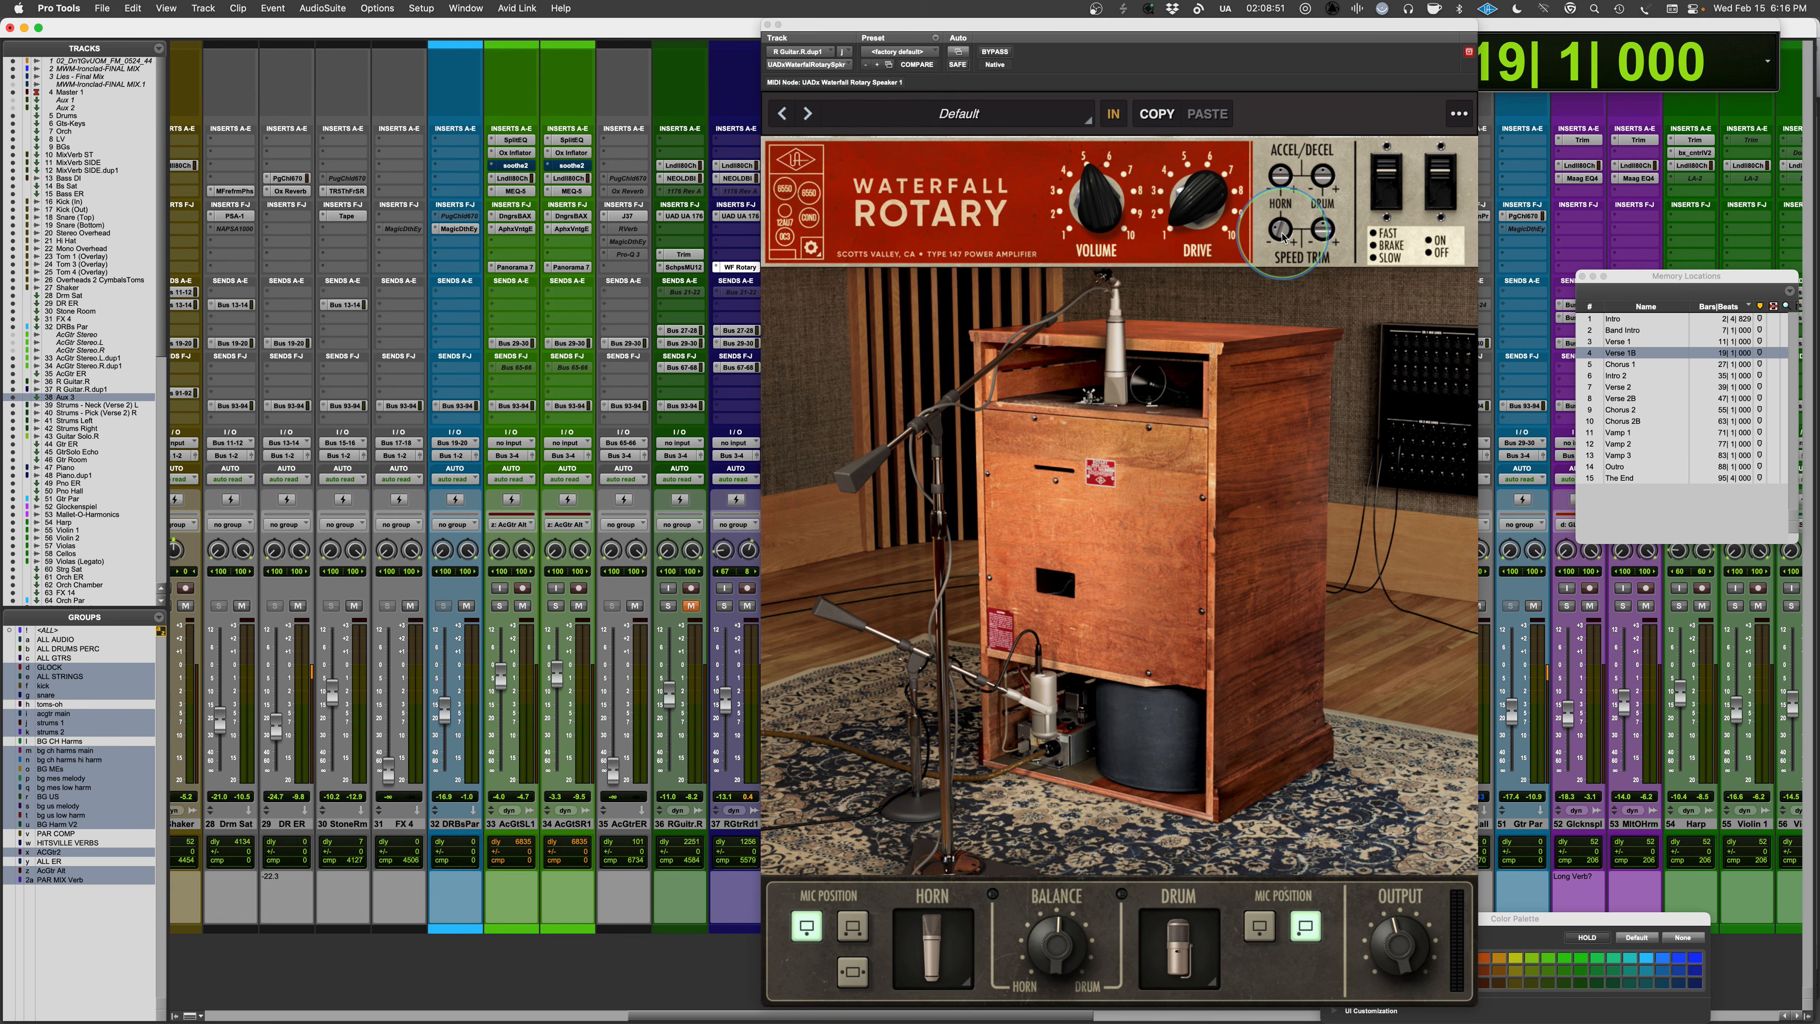
key("space")
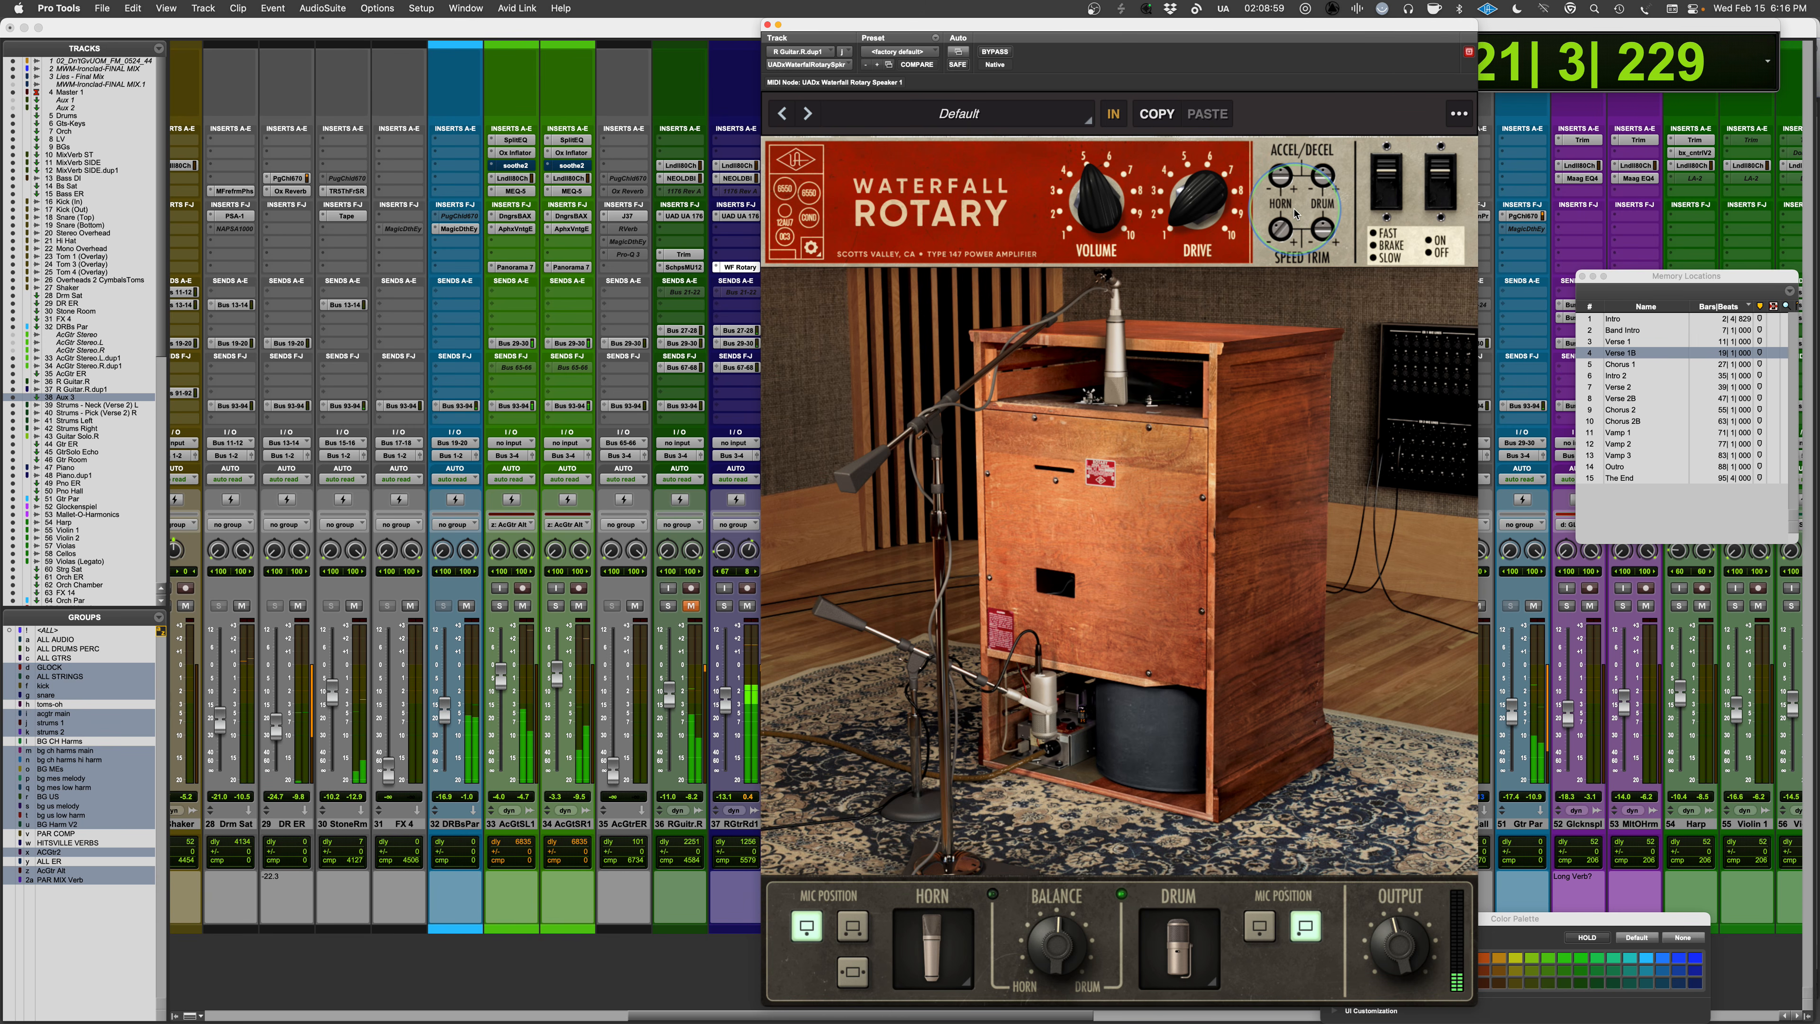
left_click(723, 606)
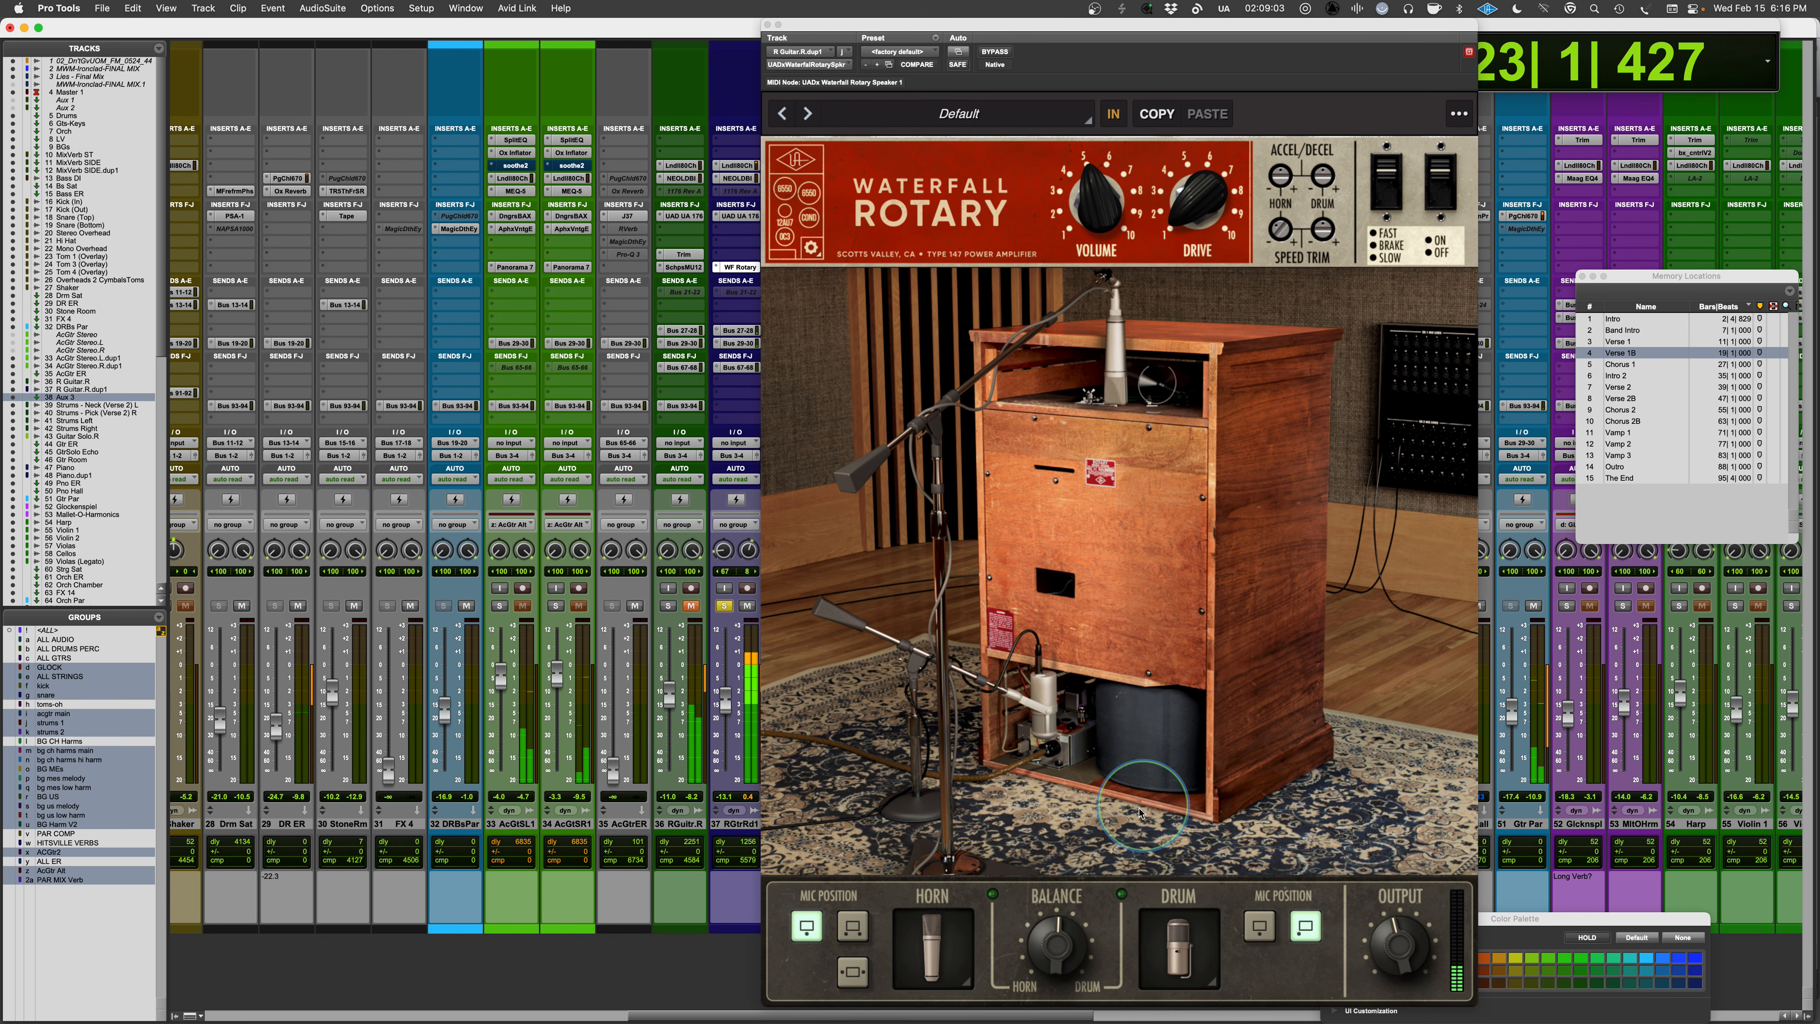
left_click(1059, 940)
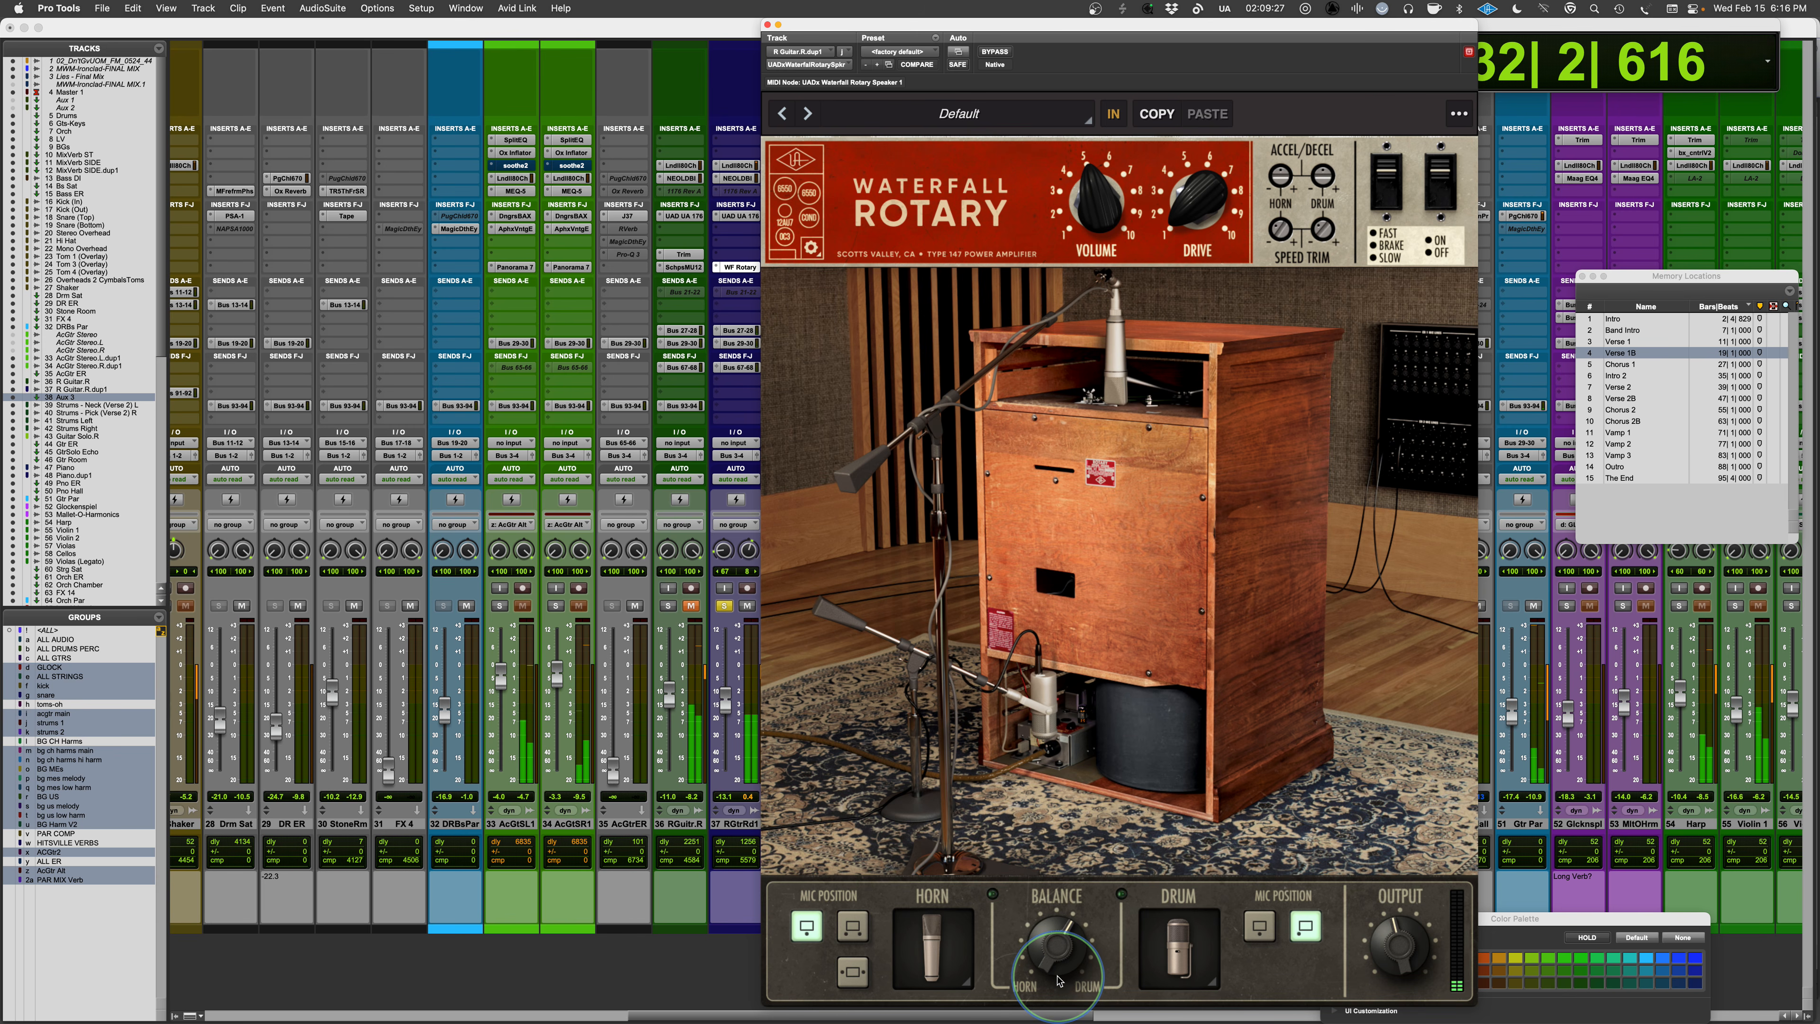
left_click(725, 607)
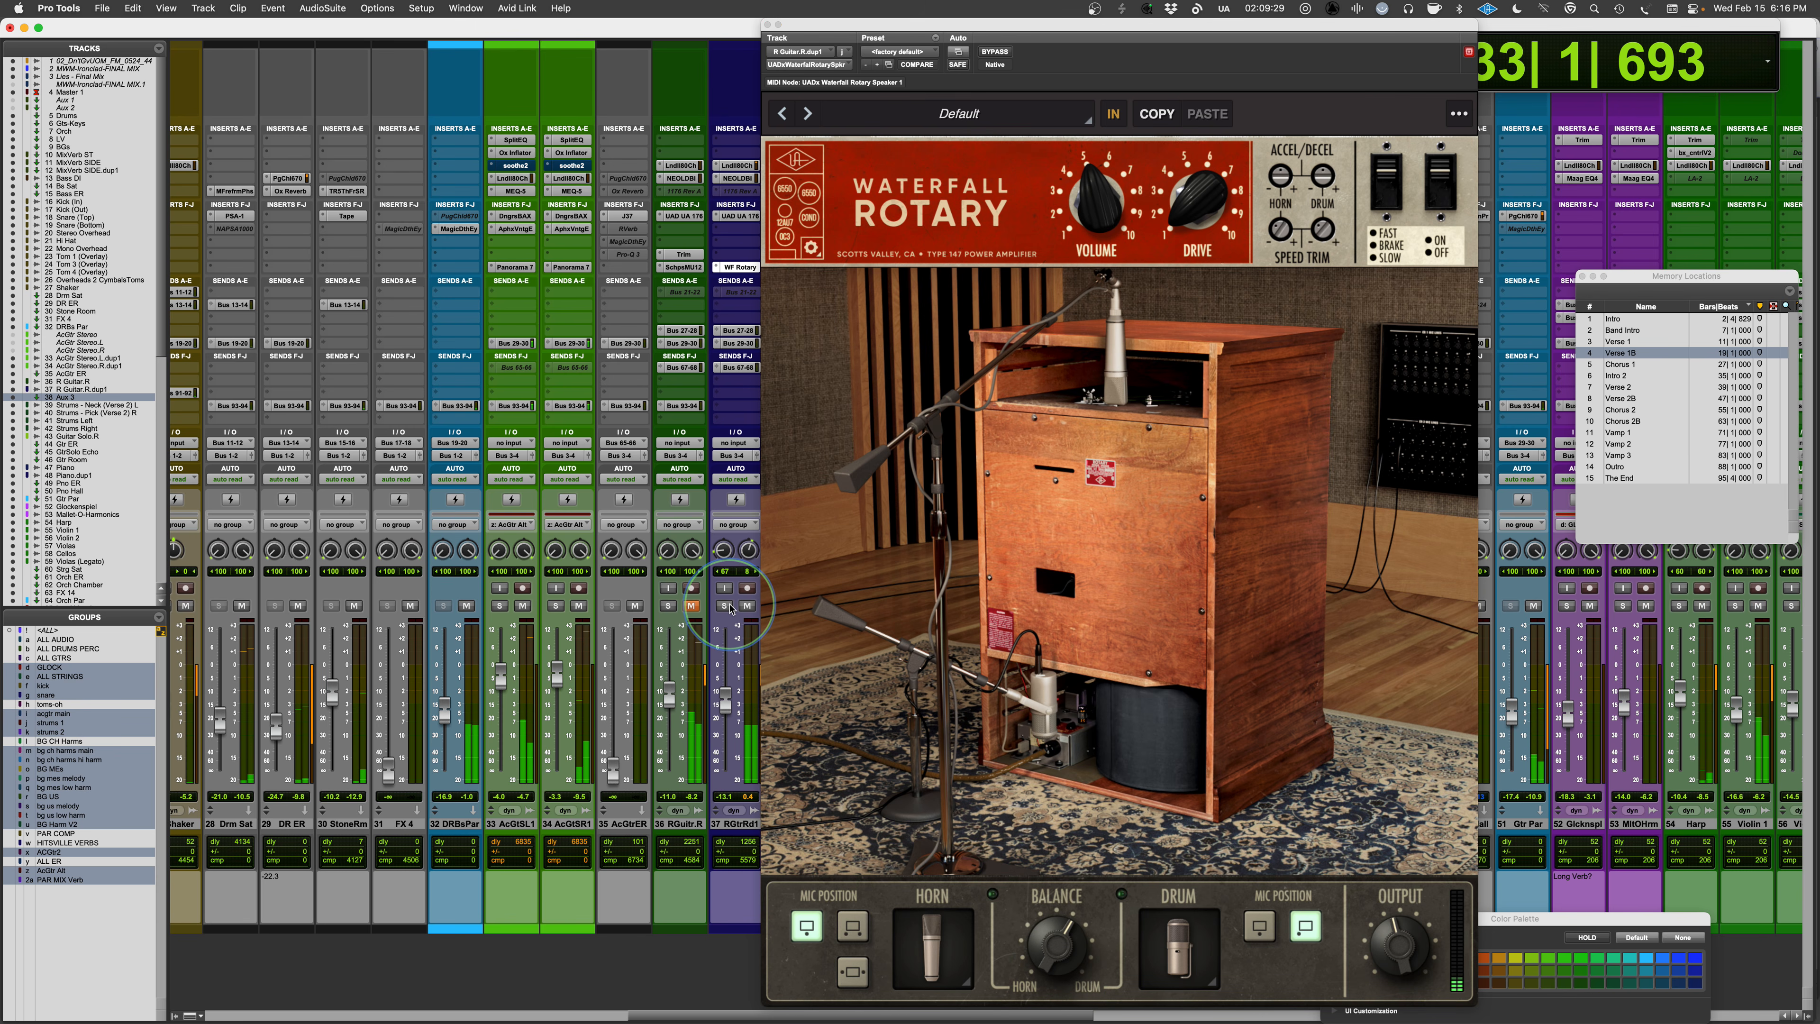
left_click(1051, 956)
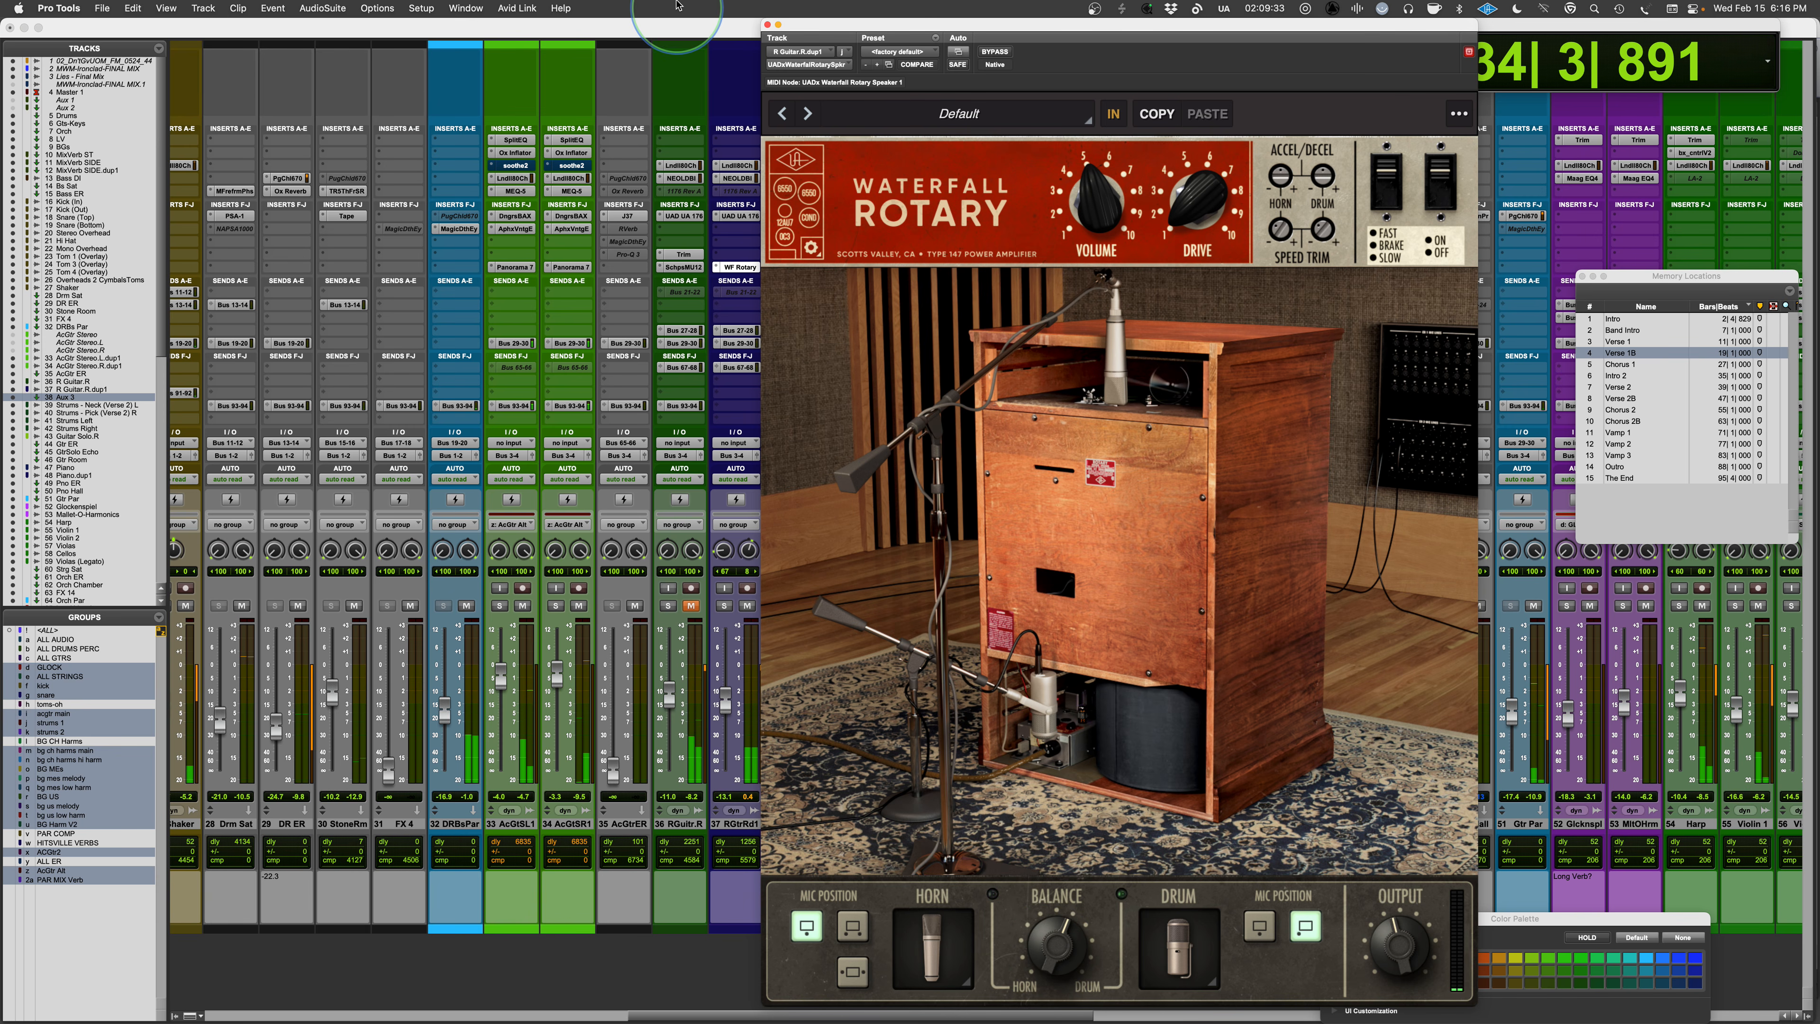
left_click(1000, 54)
key("space")
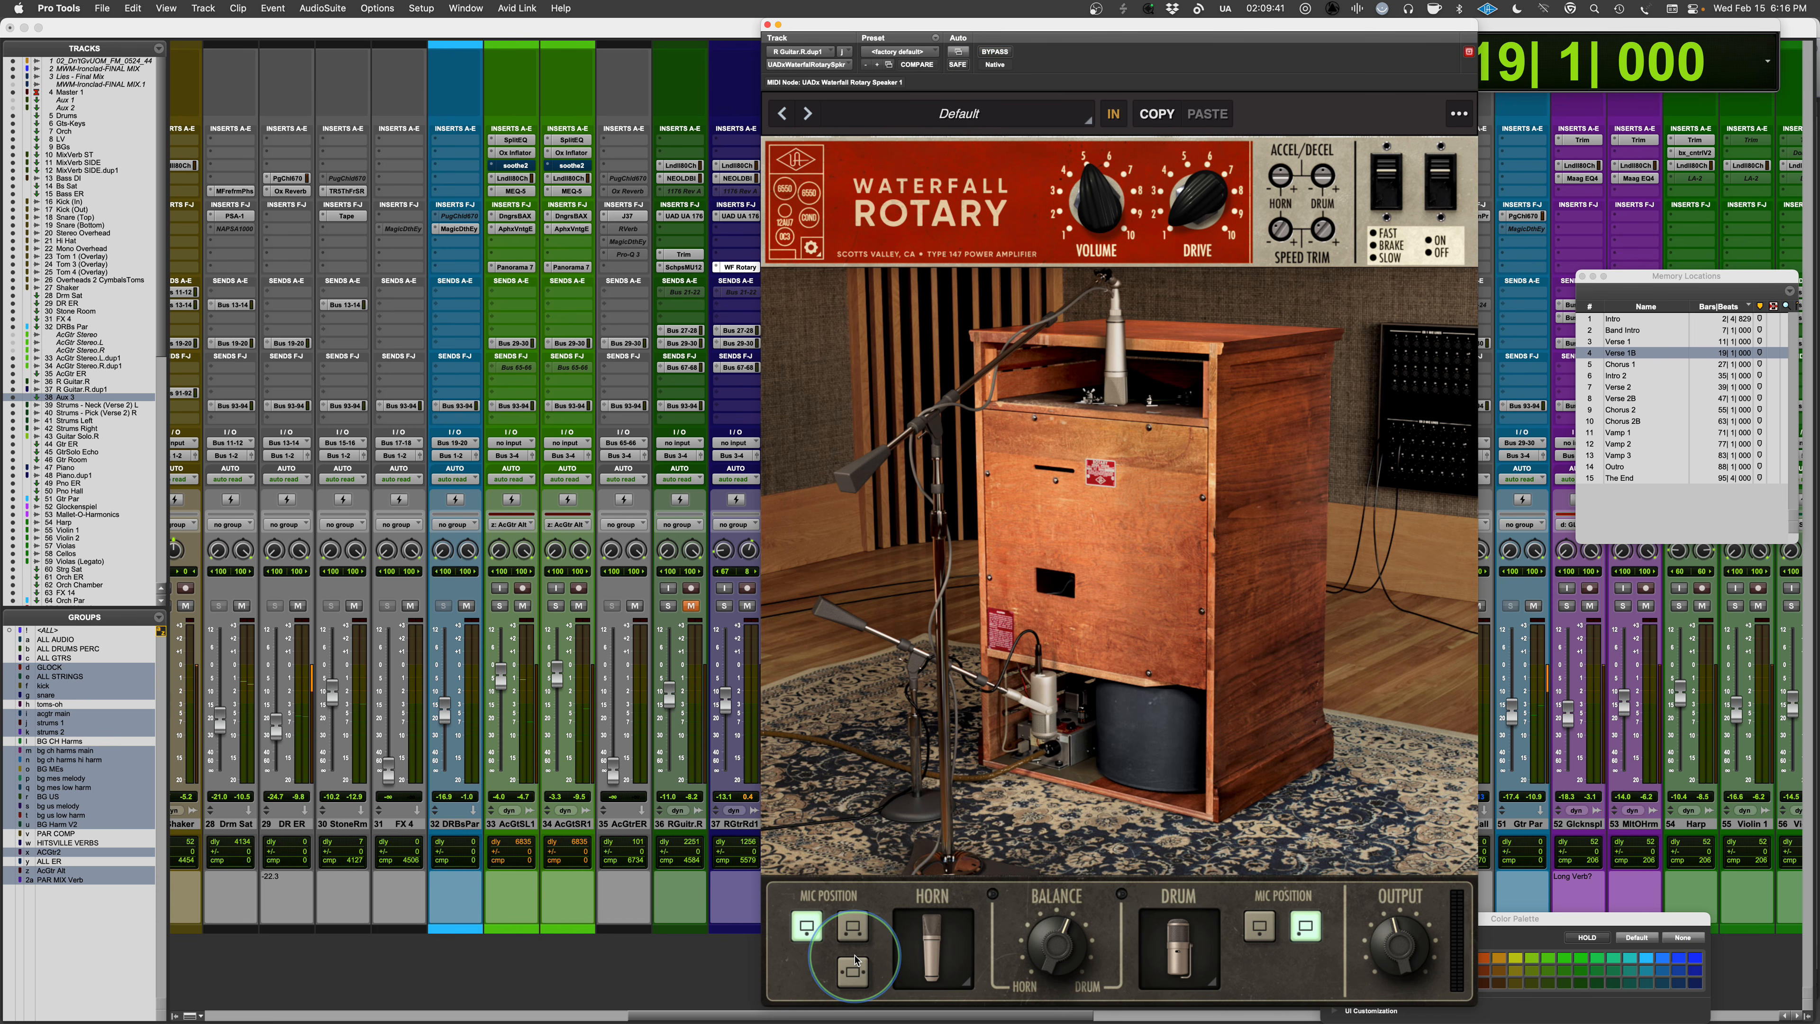
- Solo track 37 and, during playback, audition the horn's same-side stereo mic position followed by the opposite-sides position
left_click(724, 606)
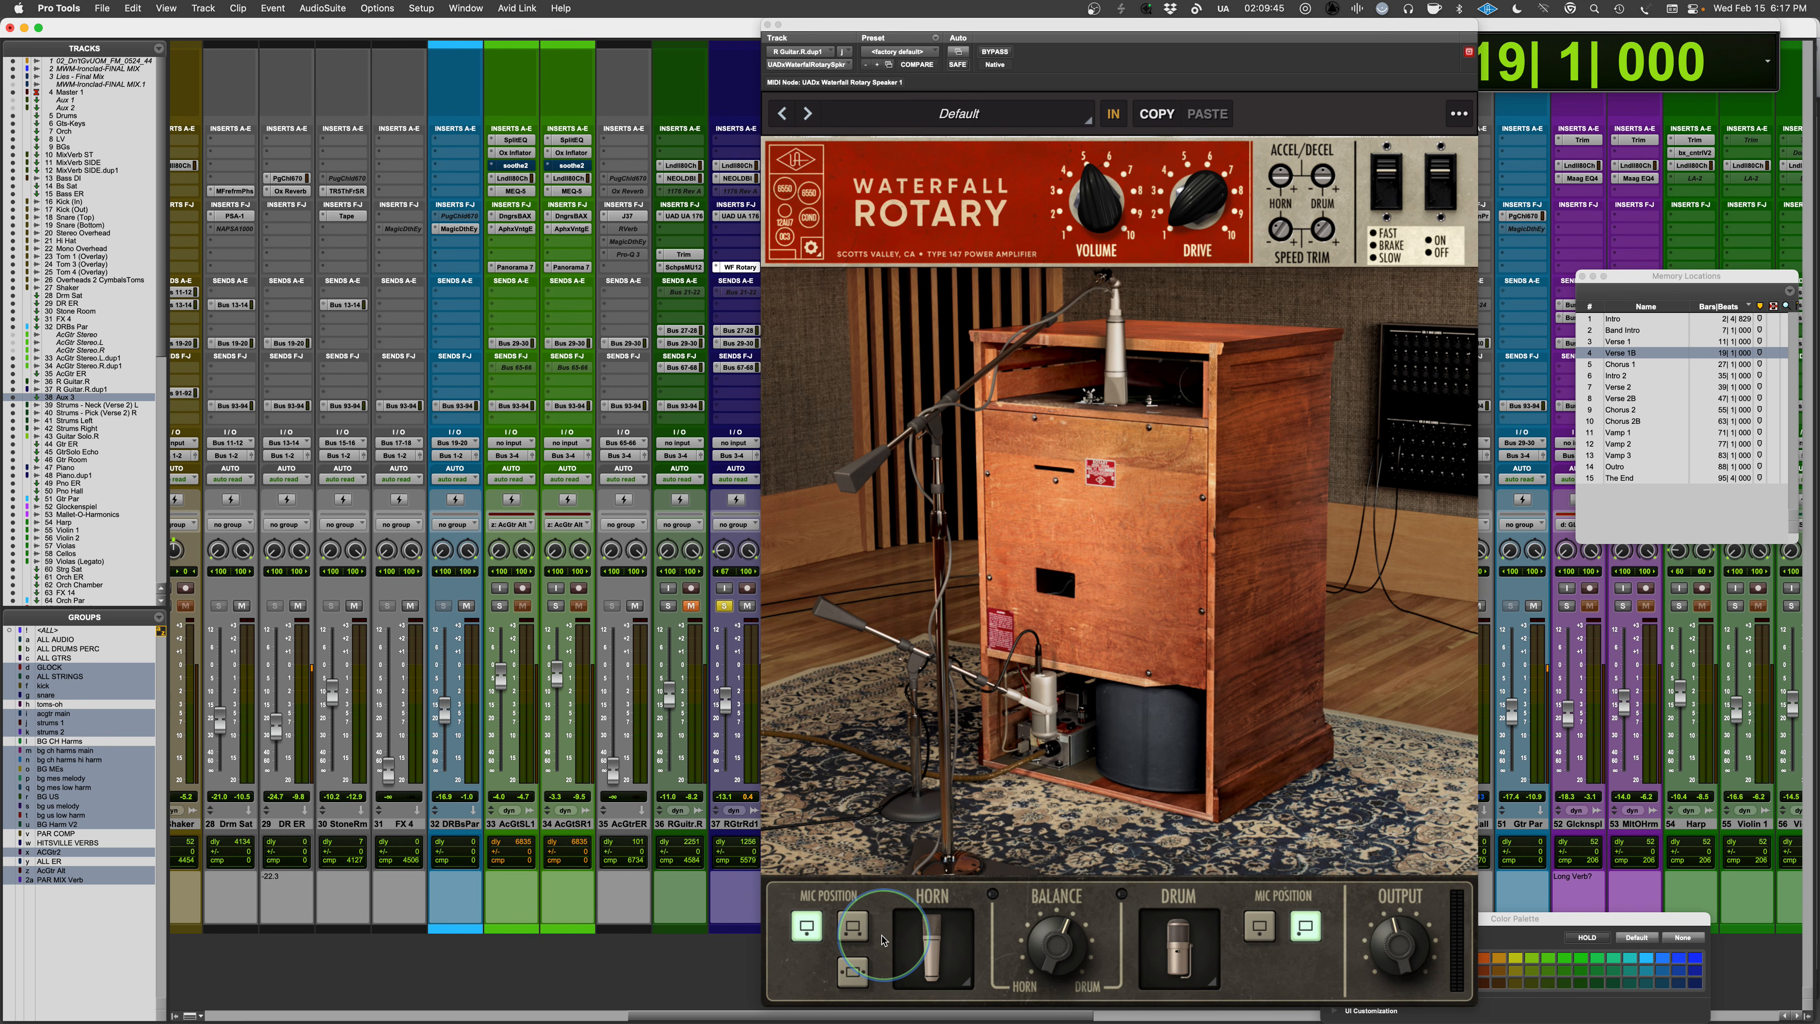
key("space")
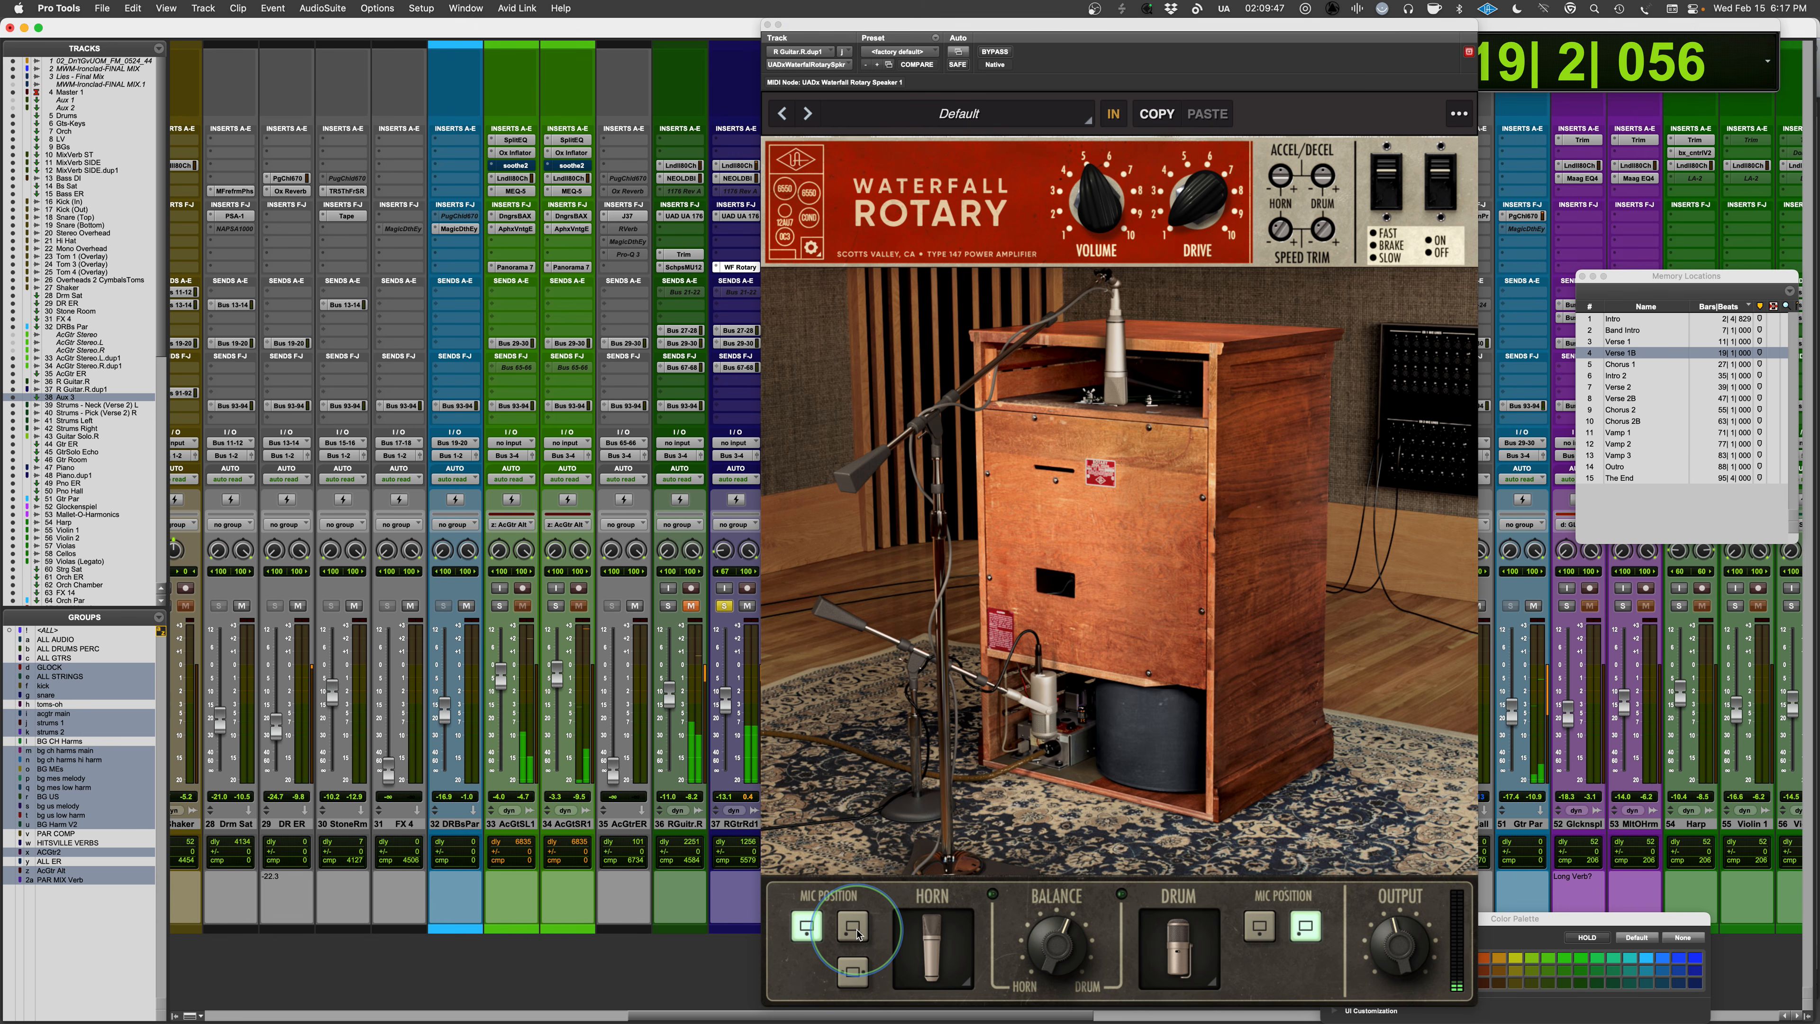
left_click(854, 932)
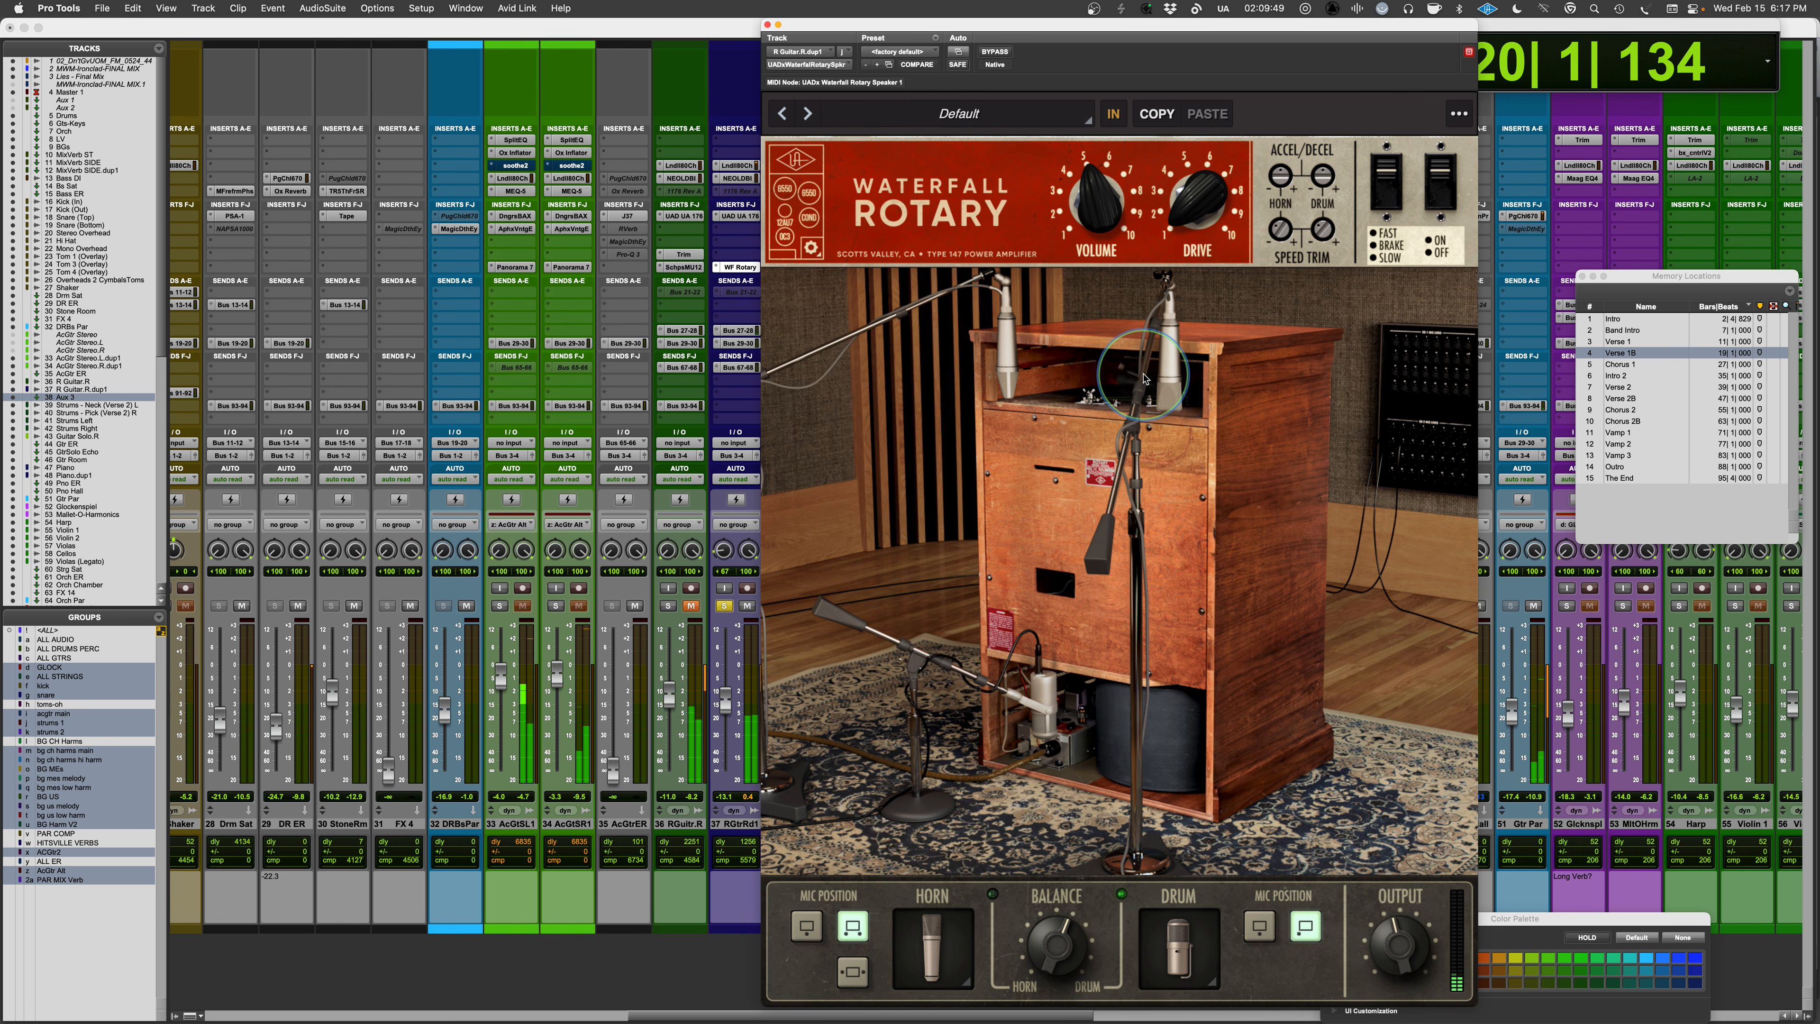
left_click(853, 977)
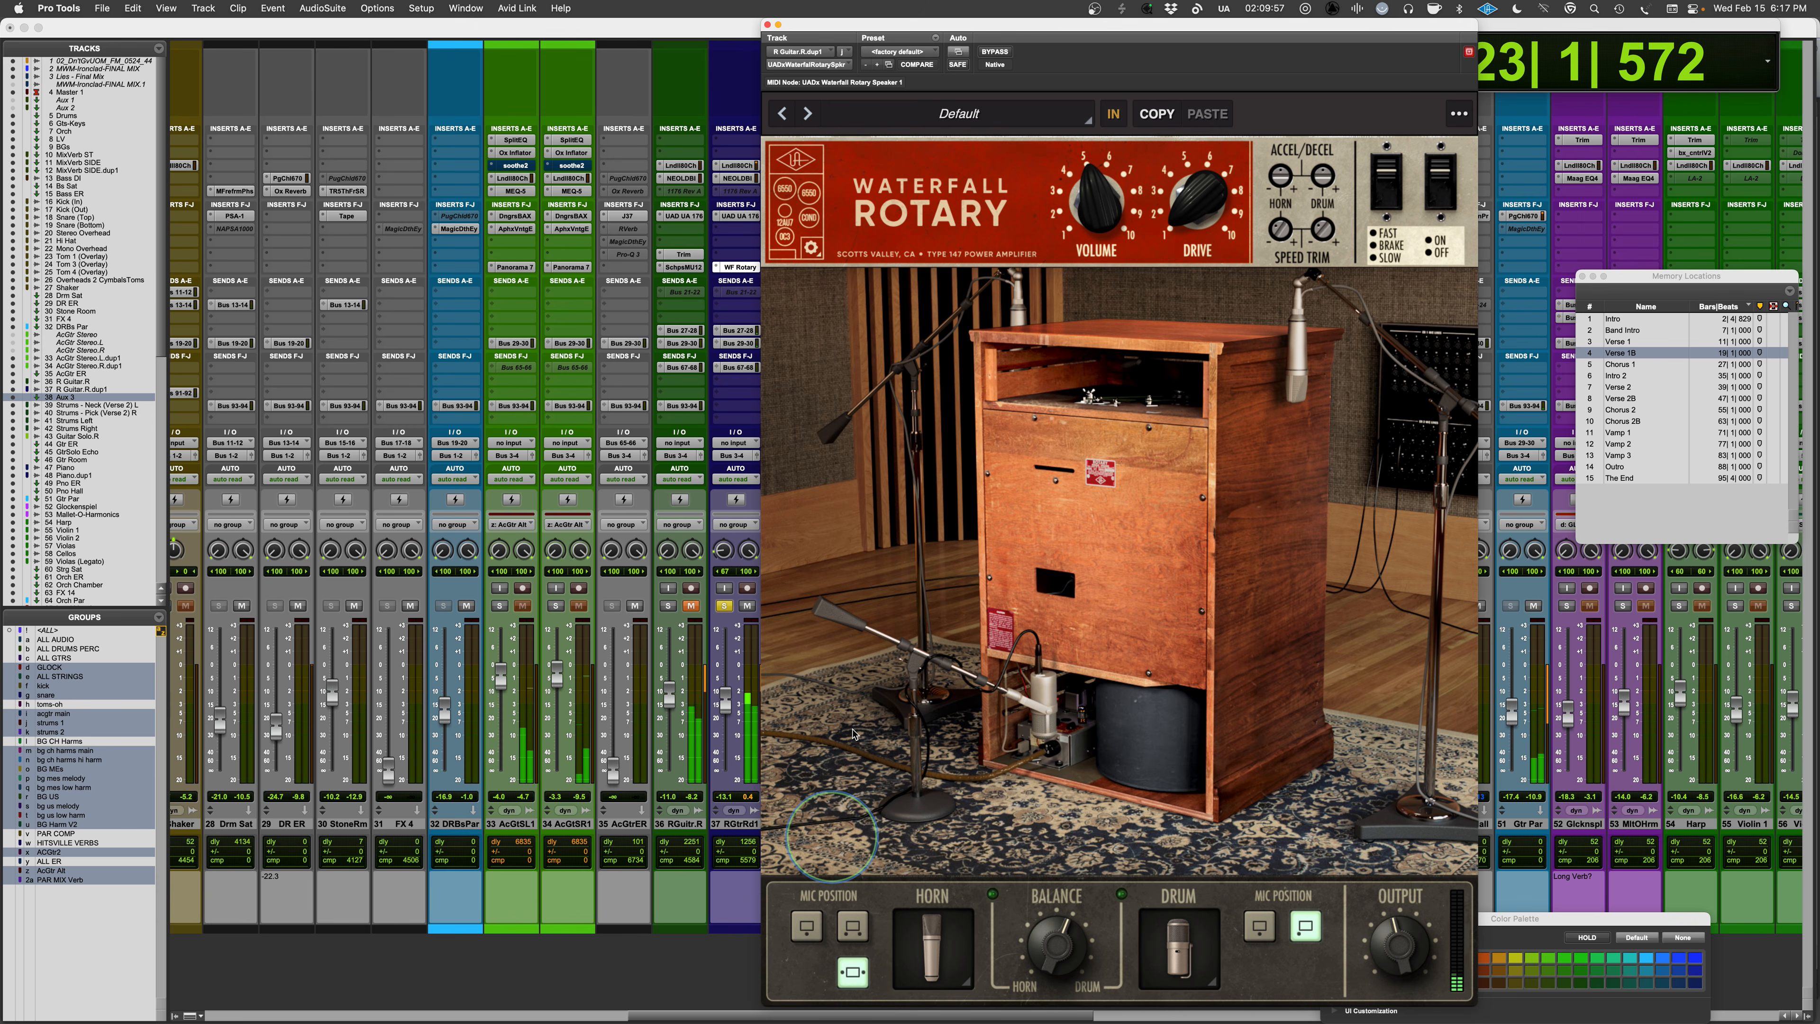
left_click(718, 582)
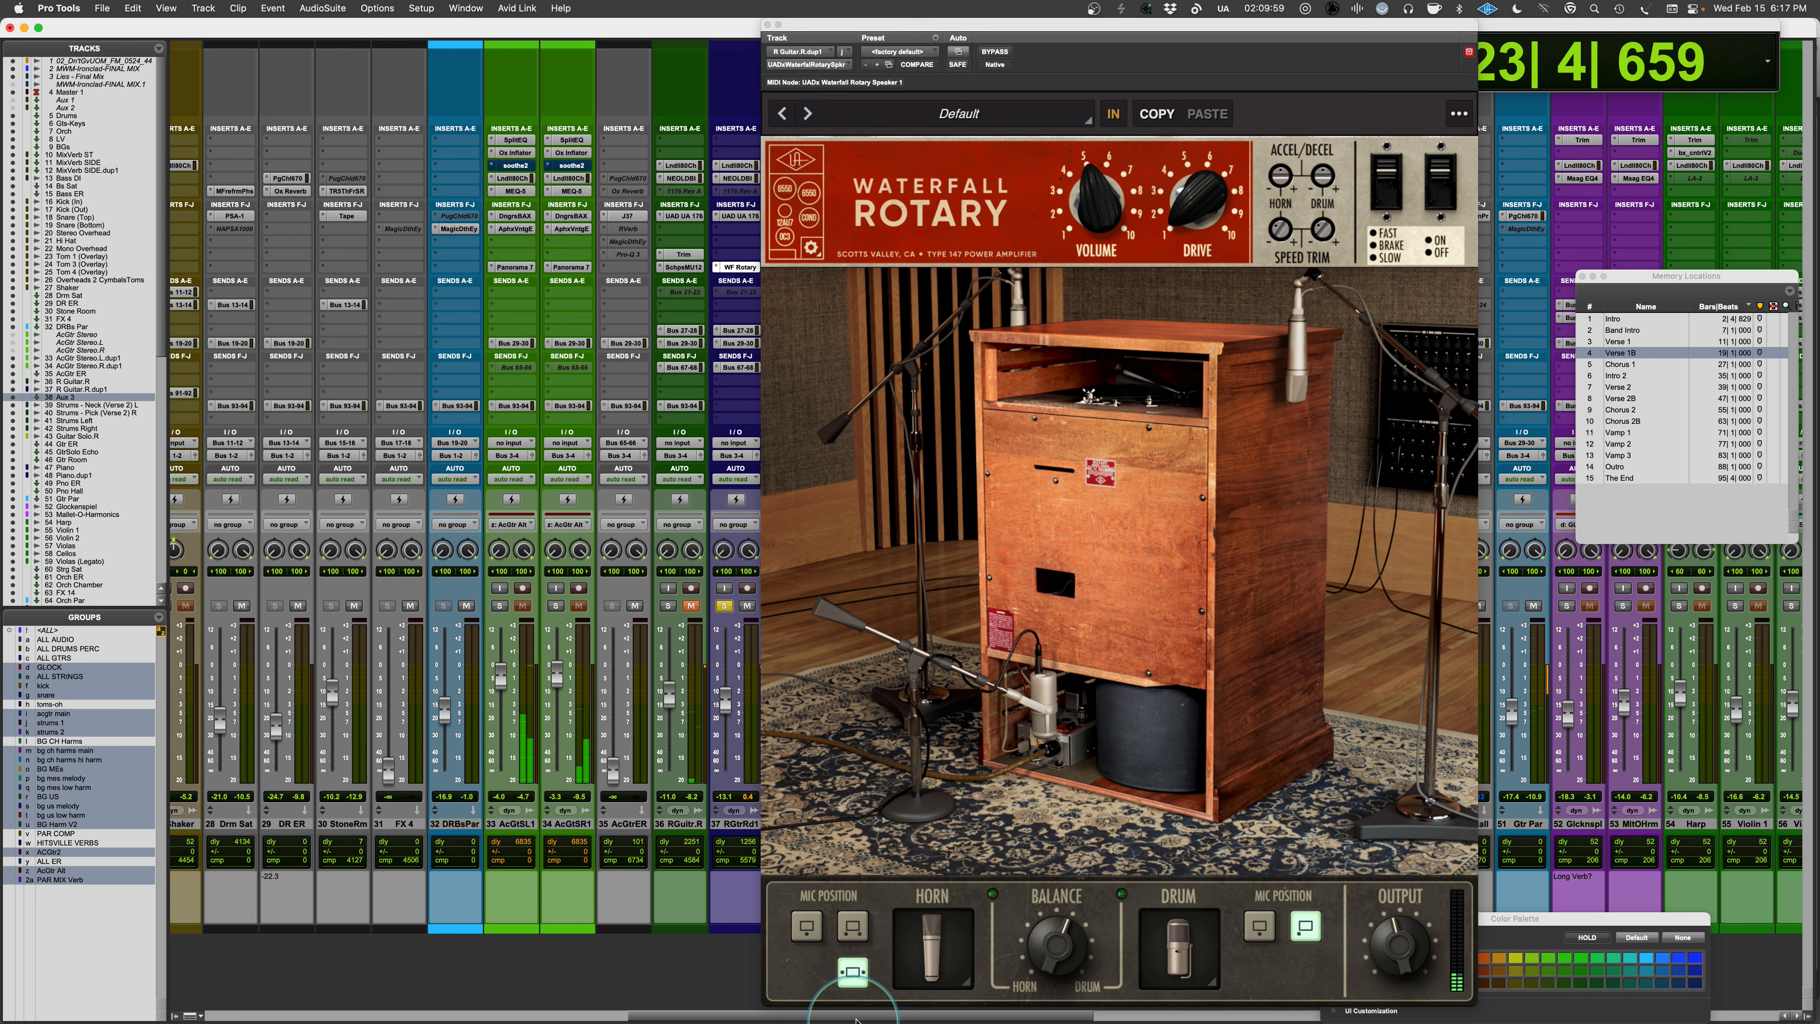
- Compare the horn's single-mic and opposite-sides positions again, settle on the same-side stereo position, and stop playback
left_click(852, 926)
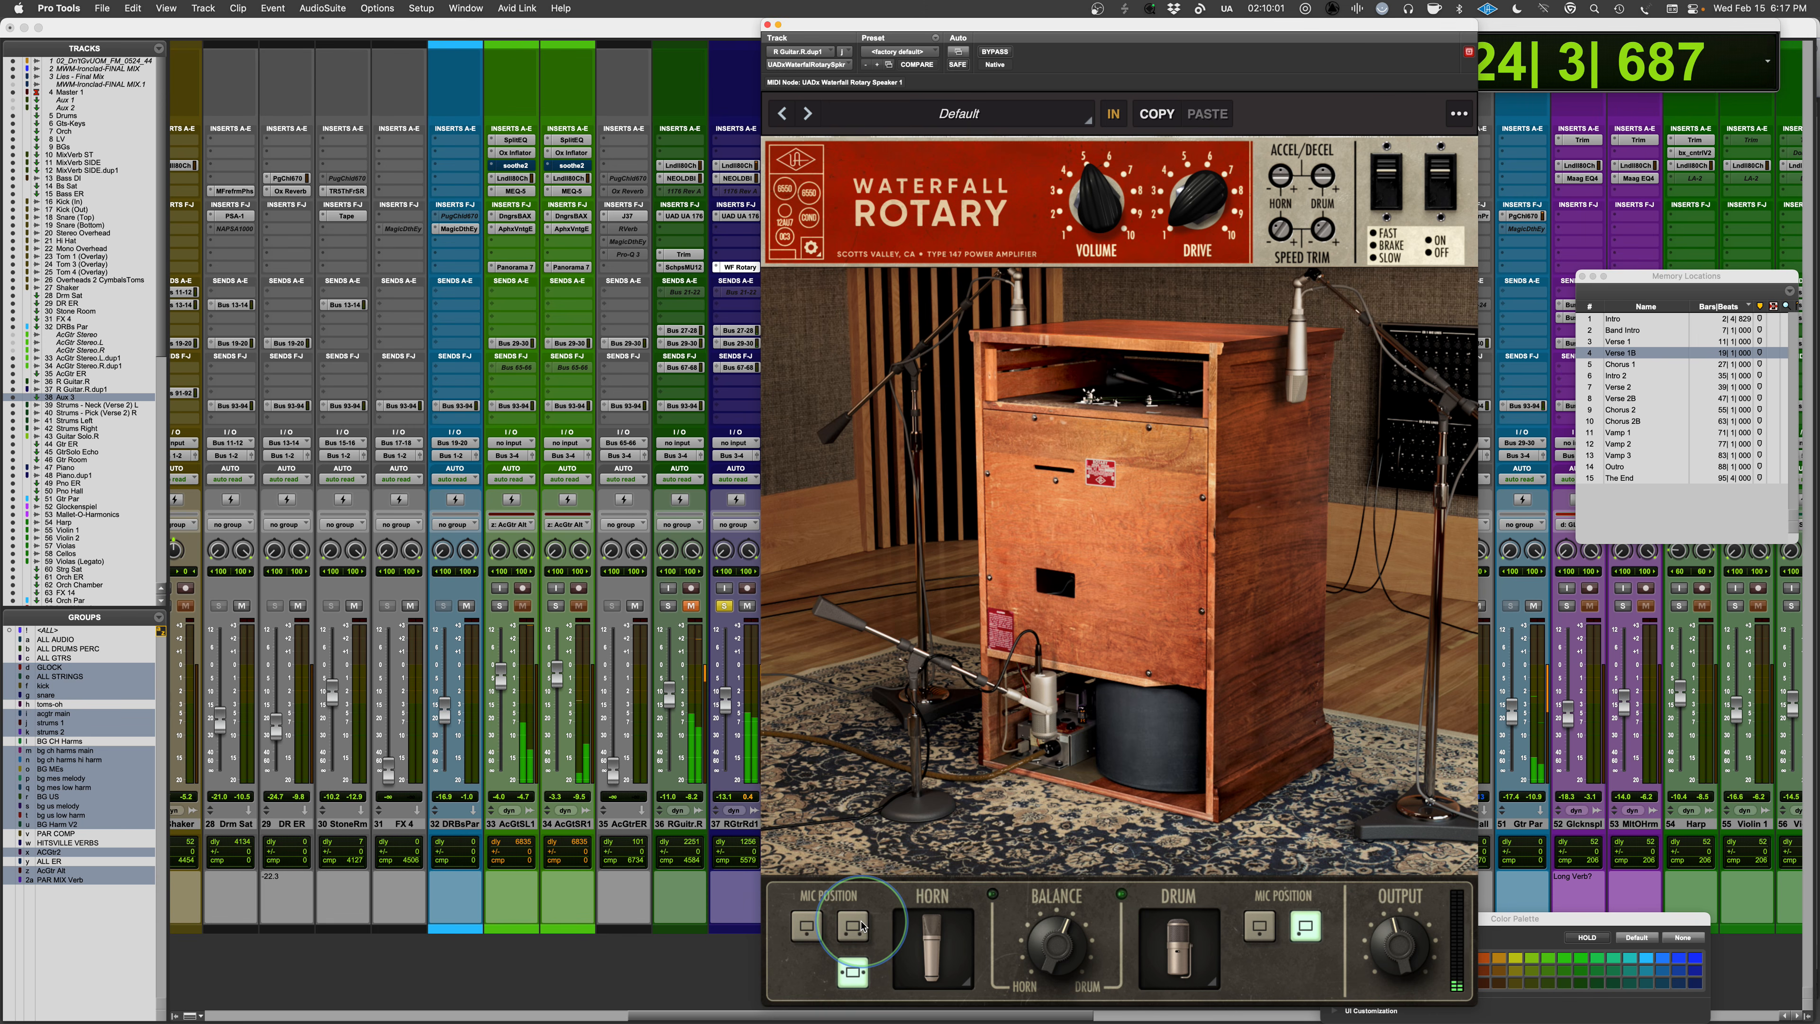
left_click(806, 928)
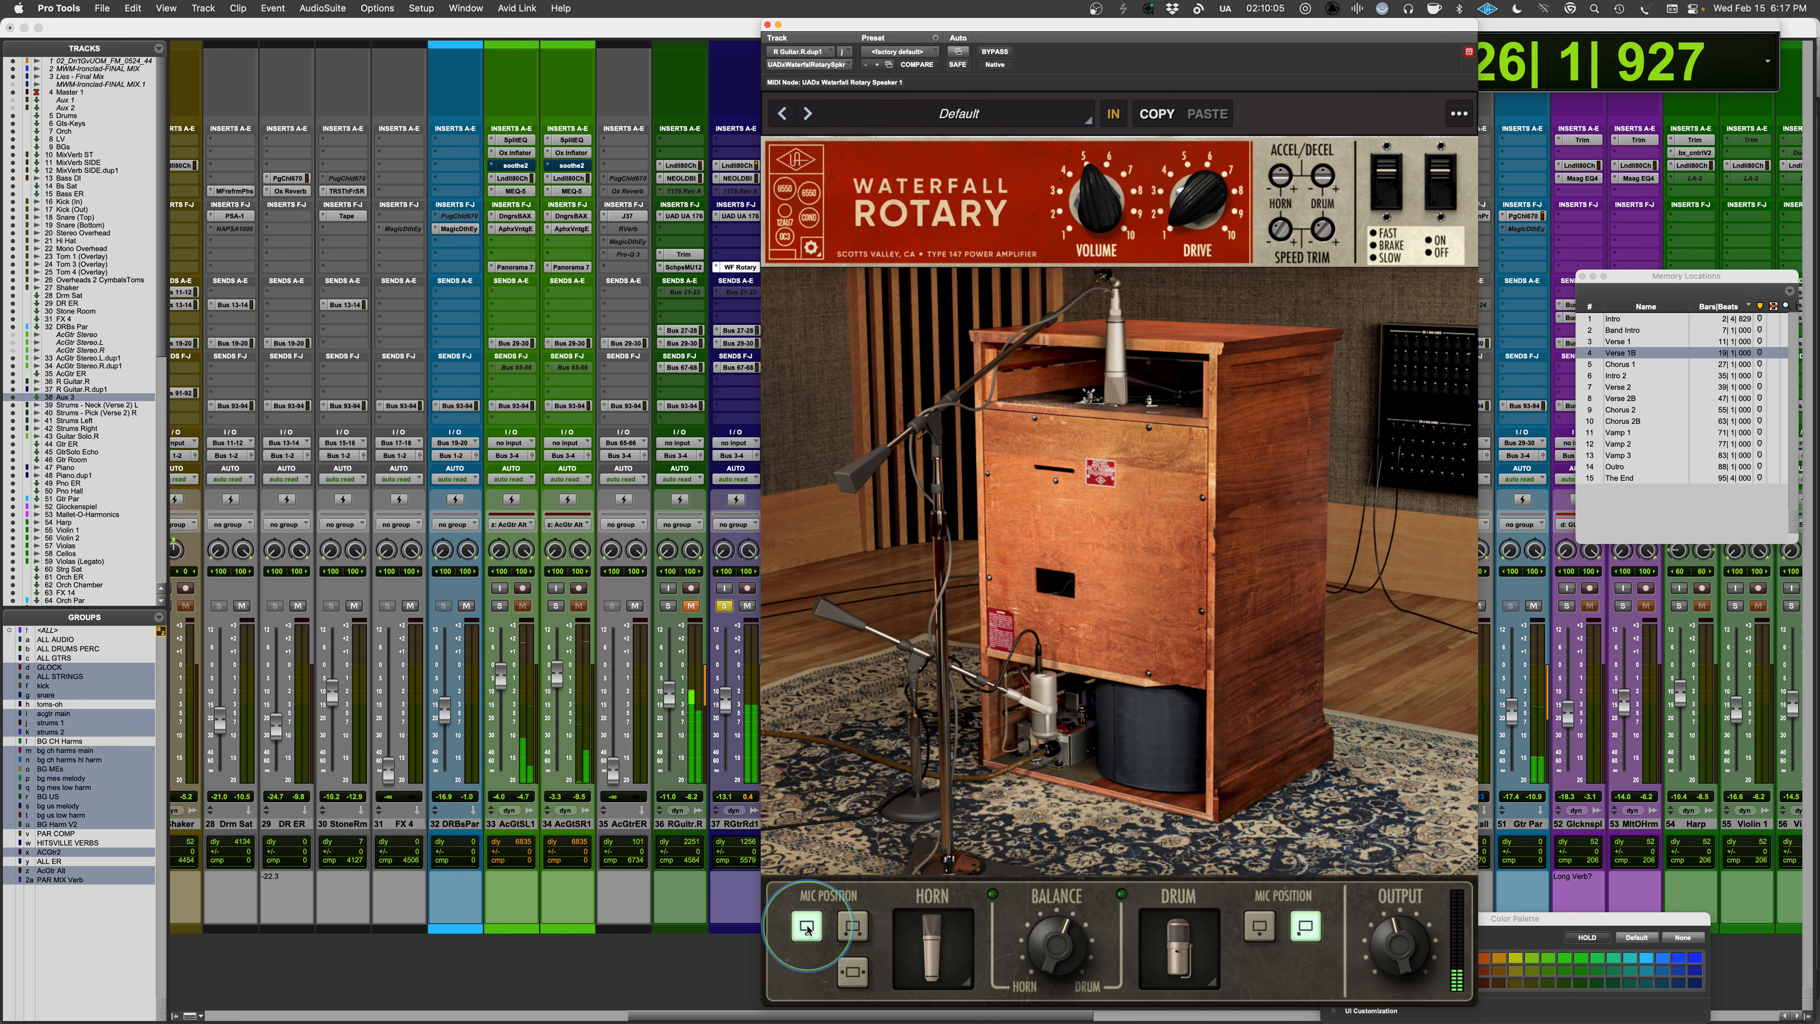
left_click(853, 968)
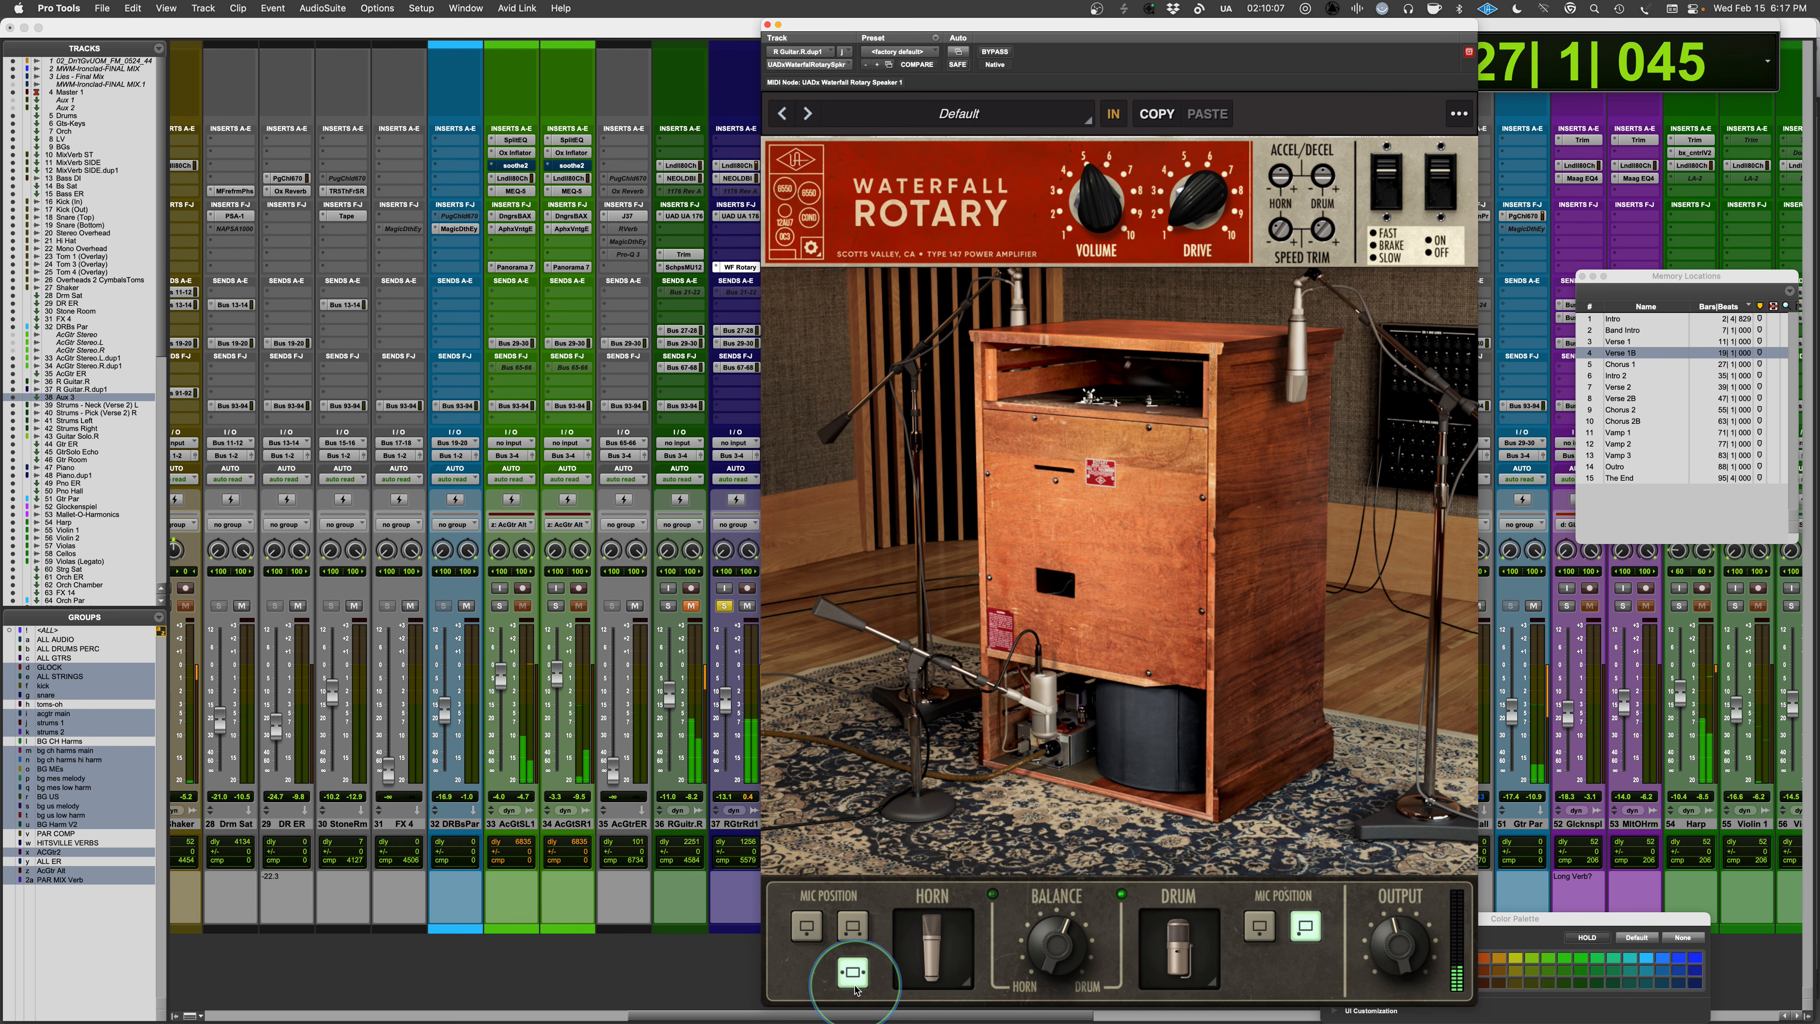
left_click(853, 927)
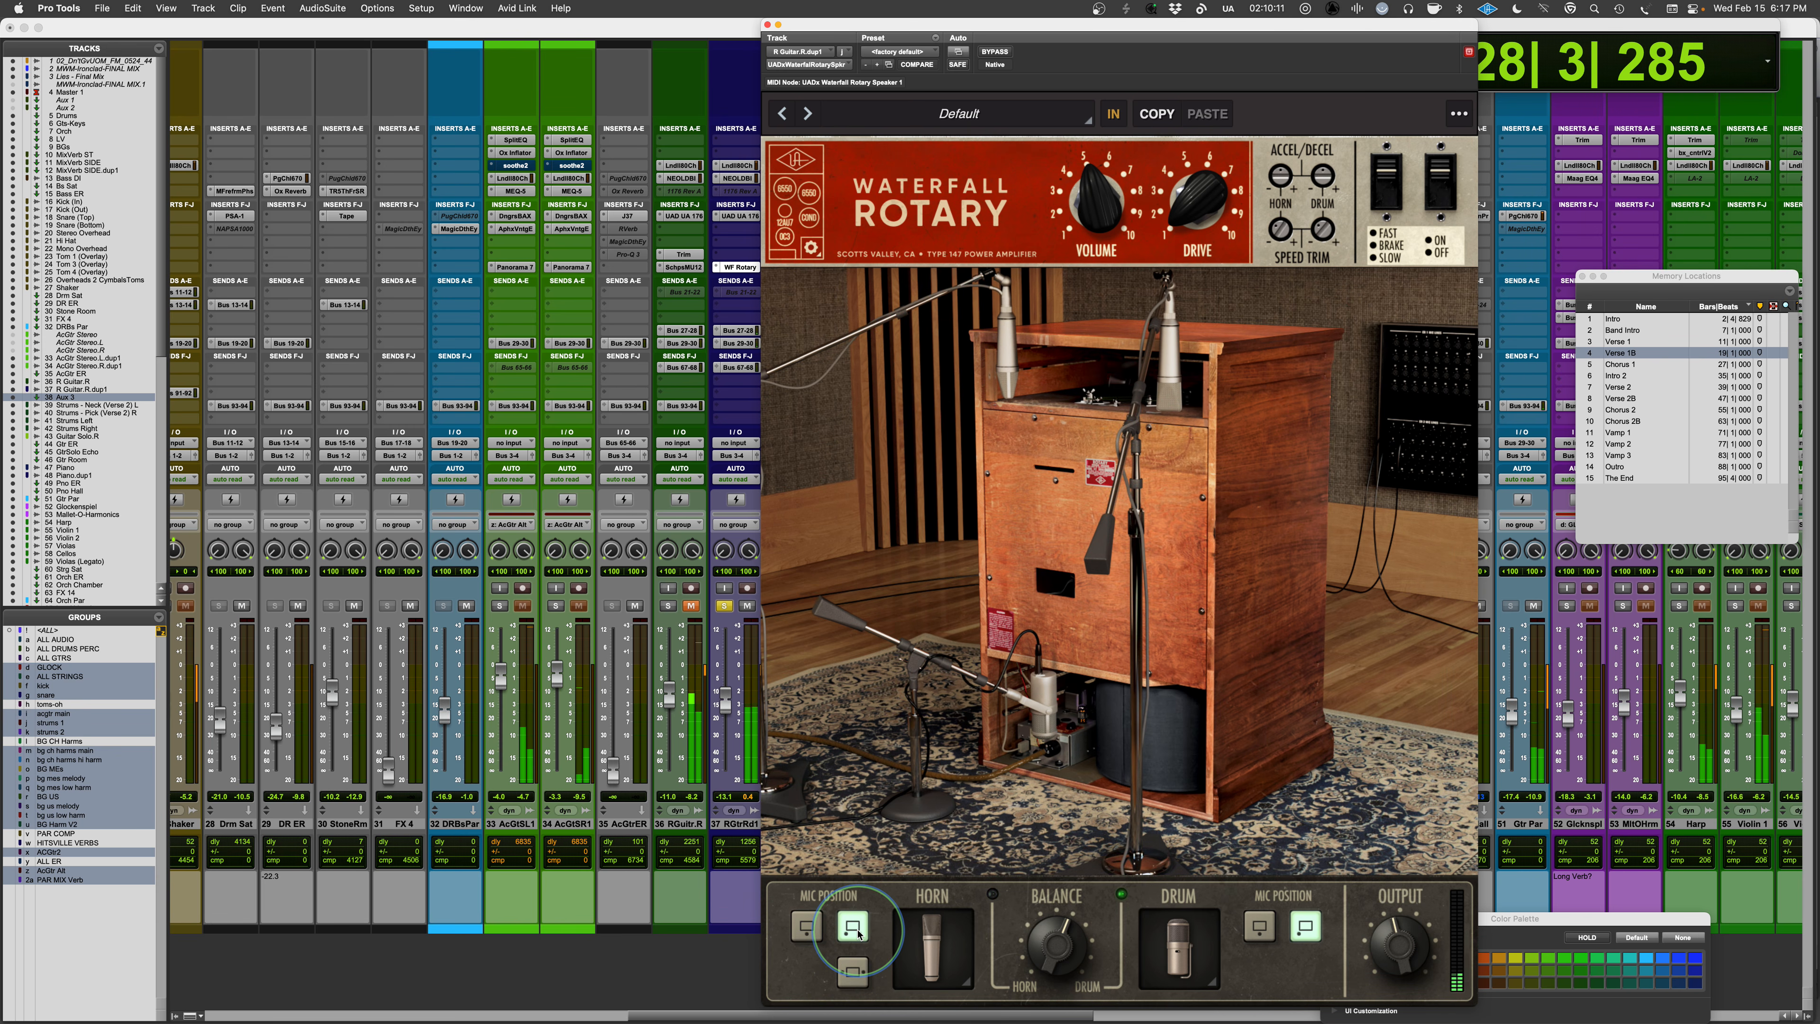
key("space")
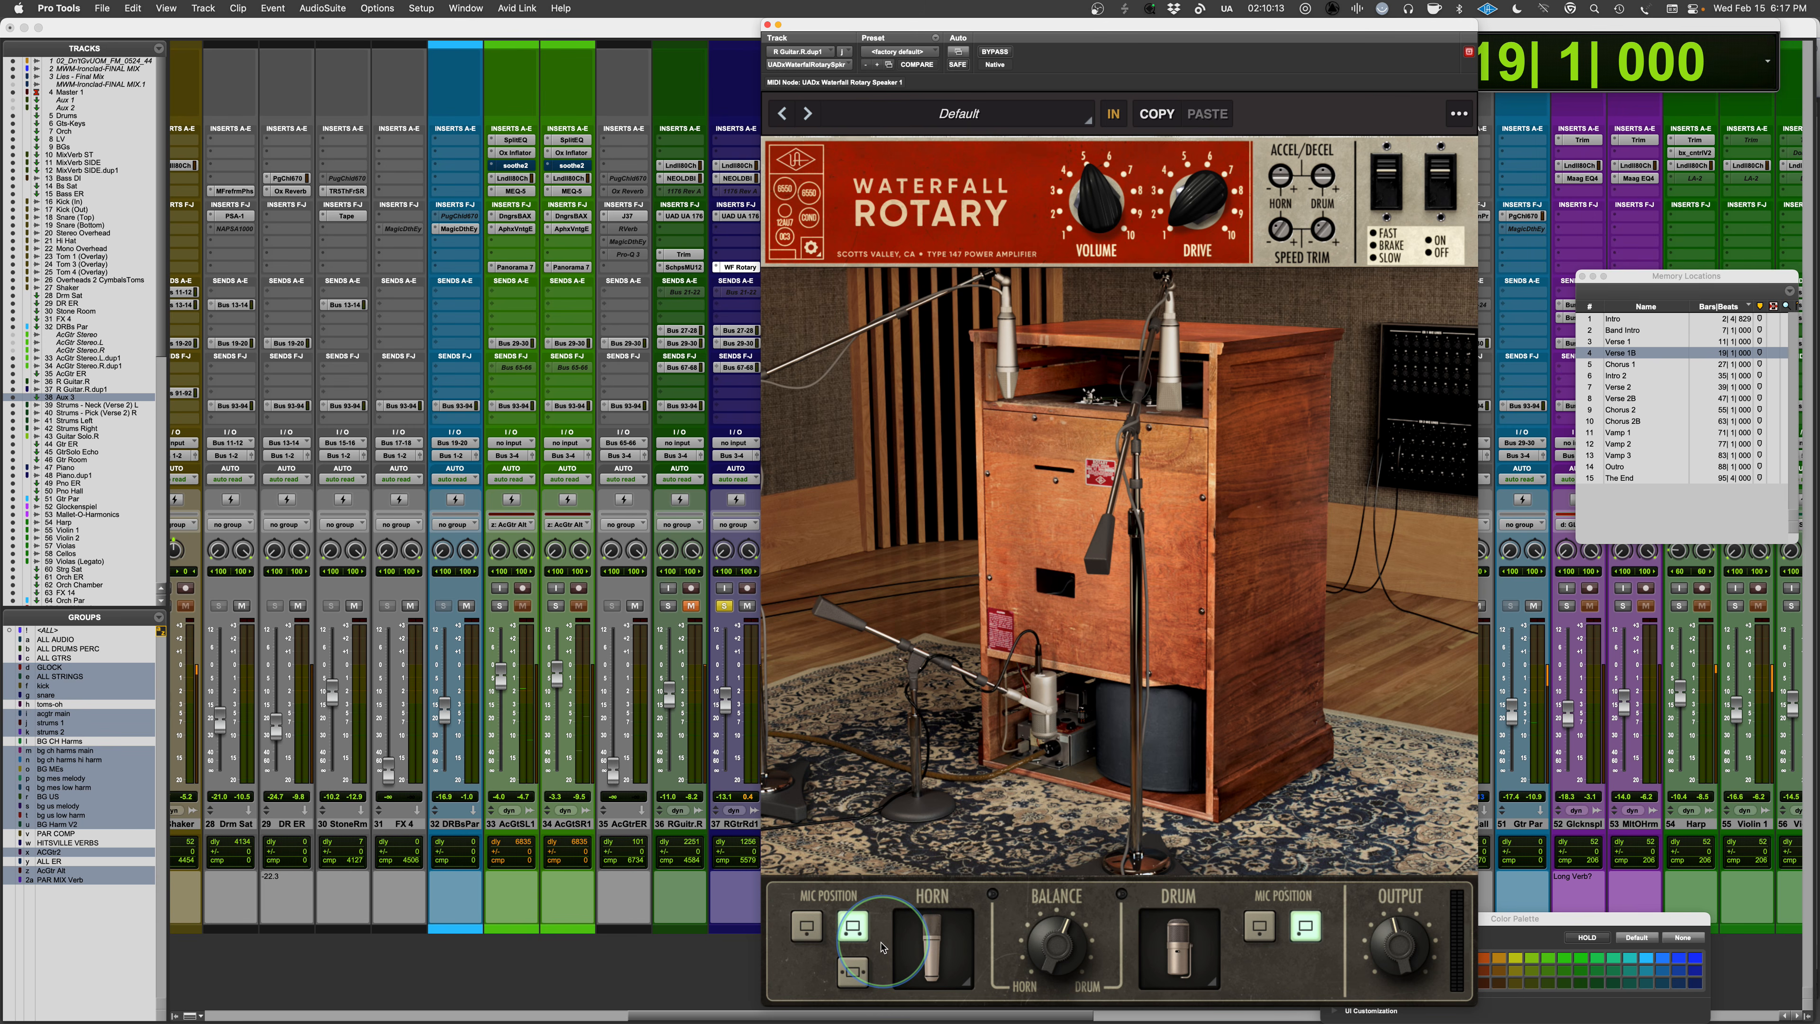
- Audition the horn mics CON 414, CON 84, CON 87, DYN 421 and DYN 57 during playback, ending on RIB 4038, and stop
left_click(936, 941)
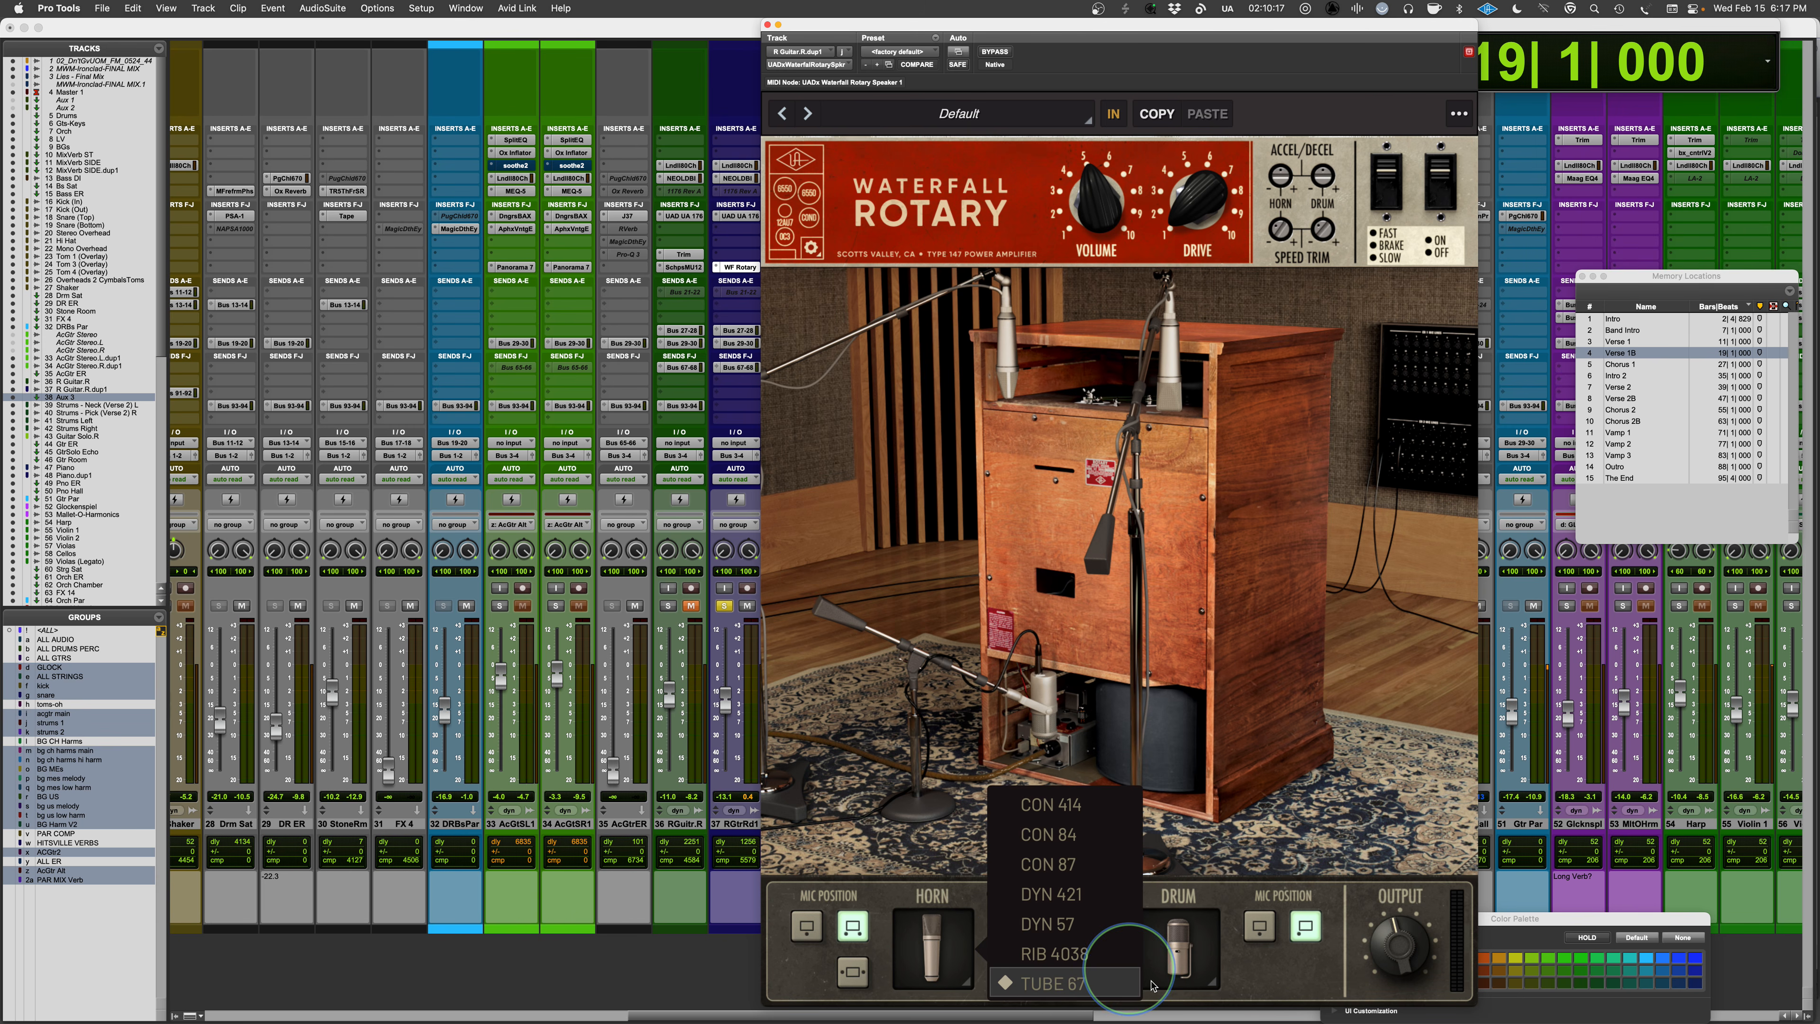
left_click(1061, 804)
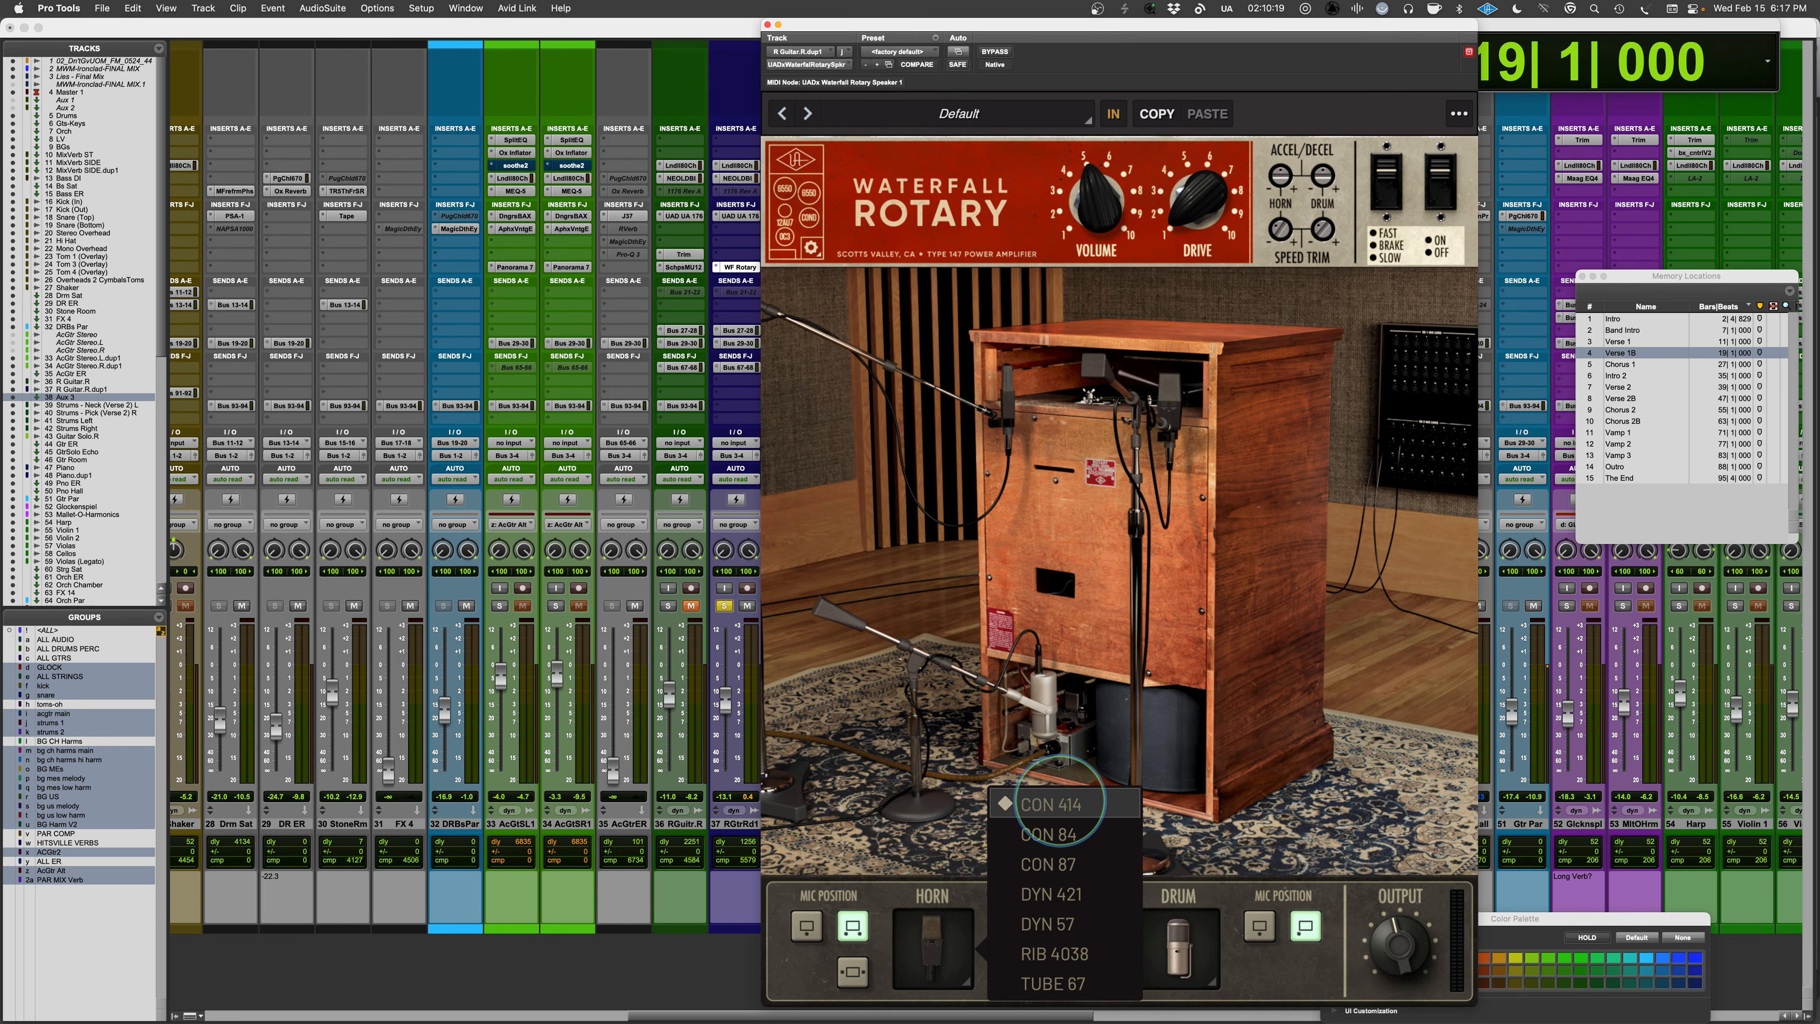
key("space")
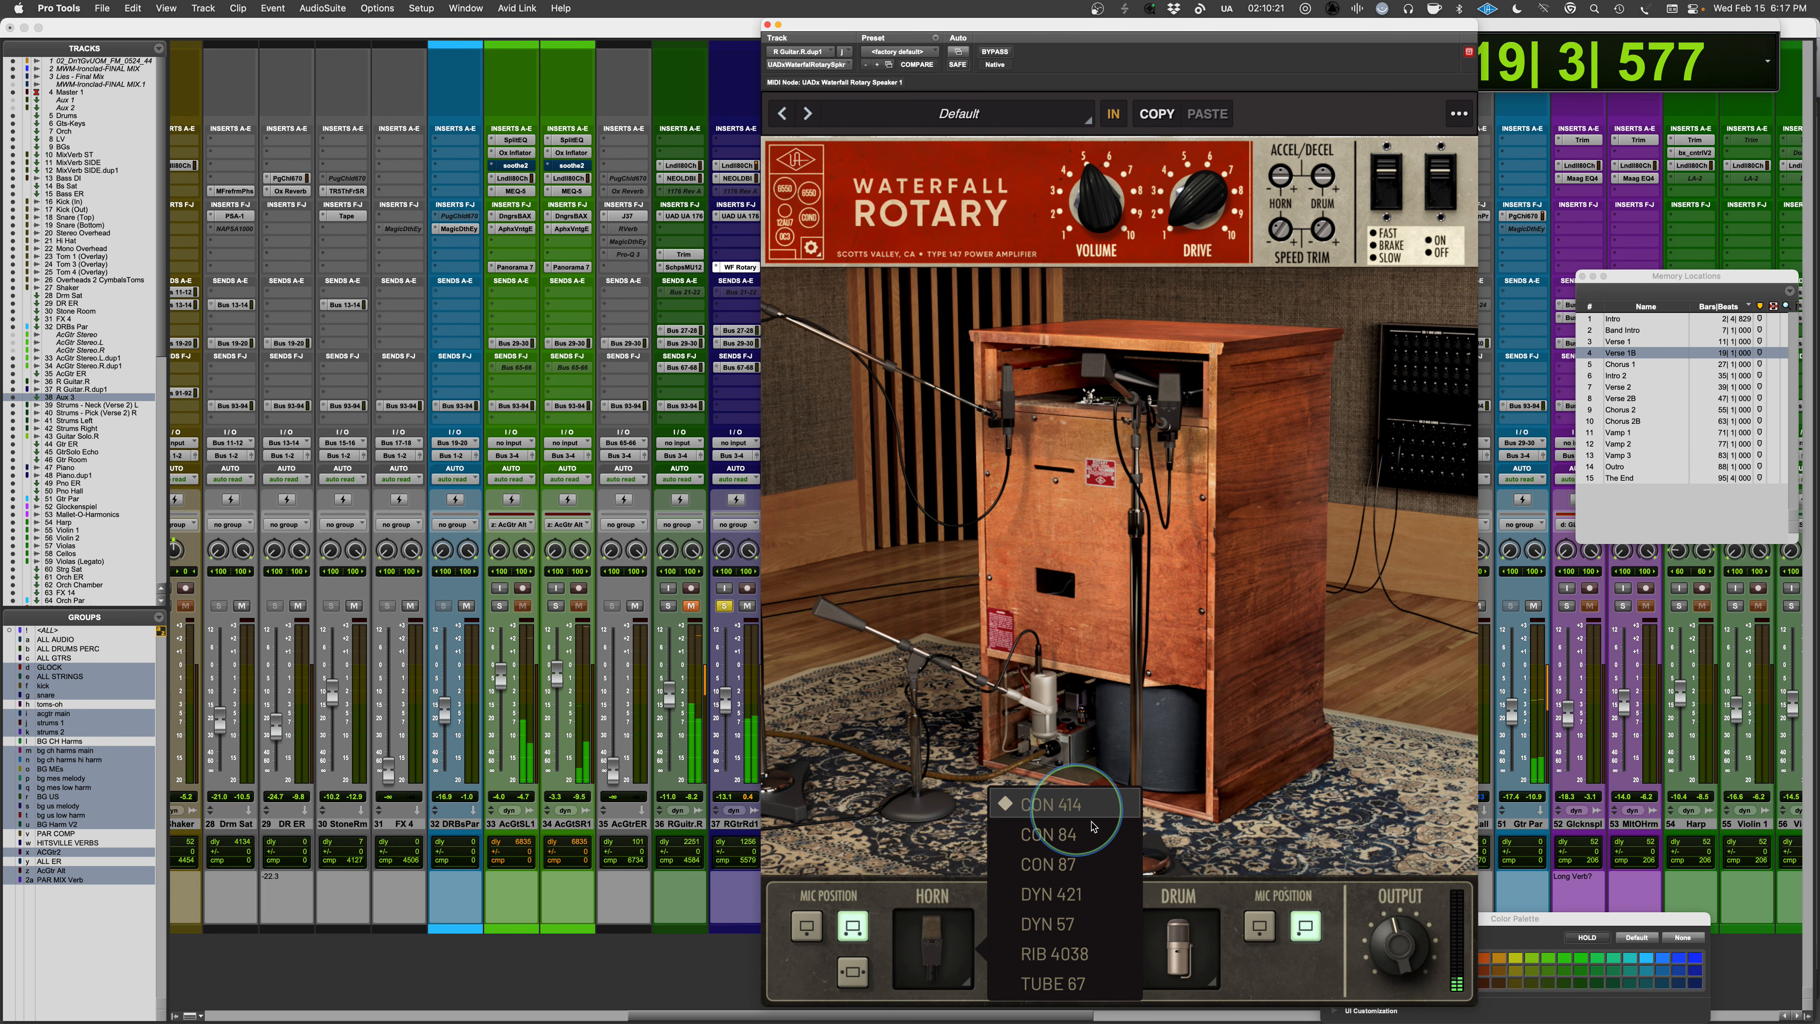
left_click(1047, 835)
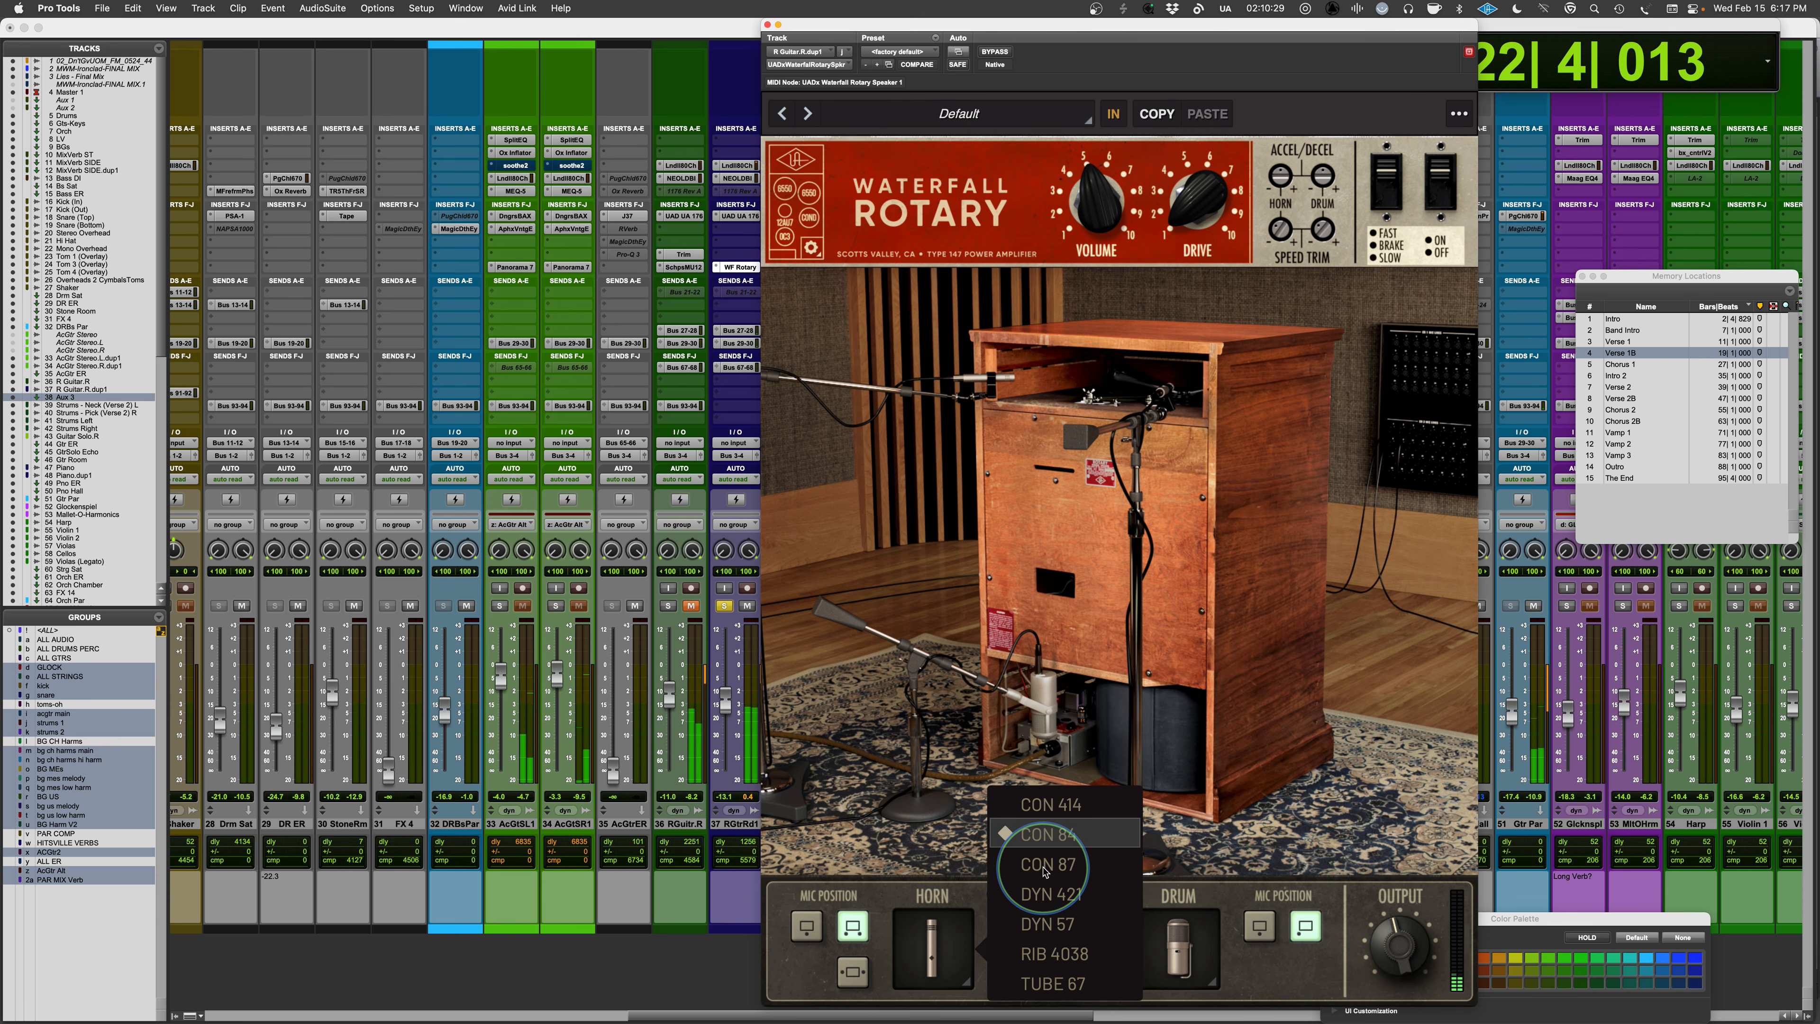
left_click(1045, 870)
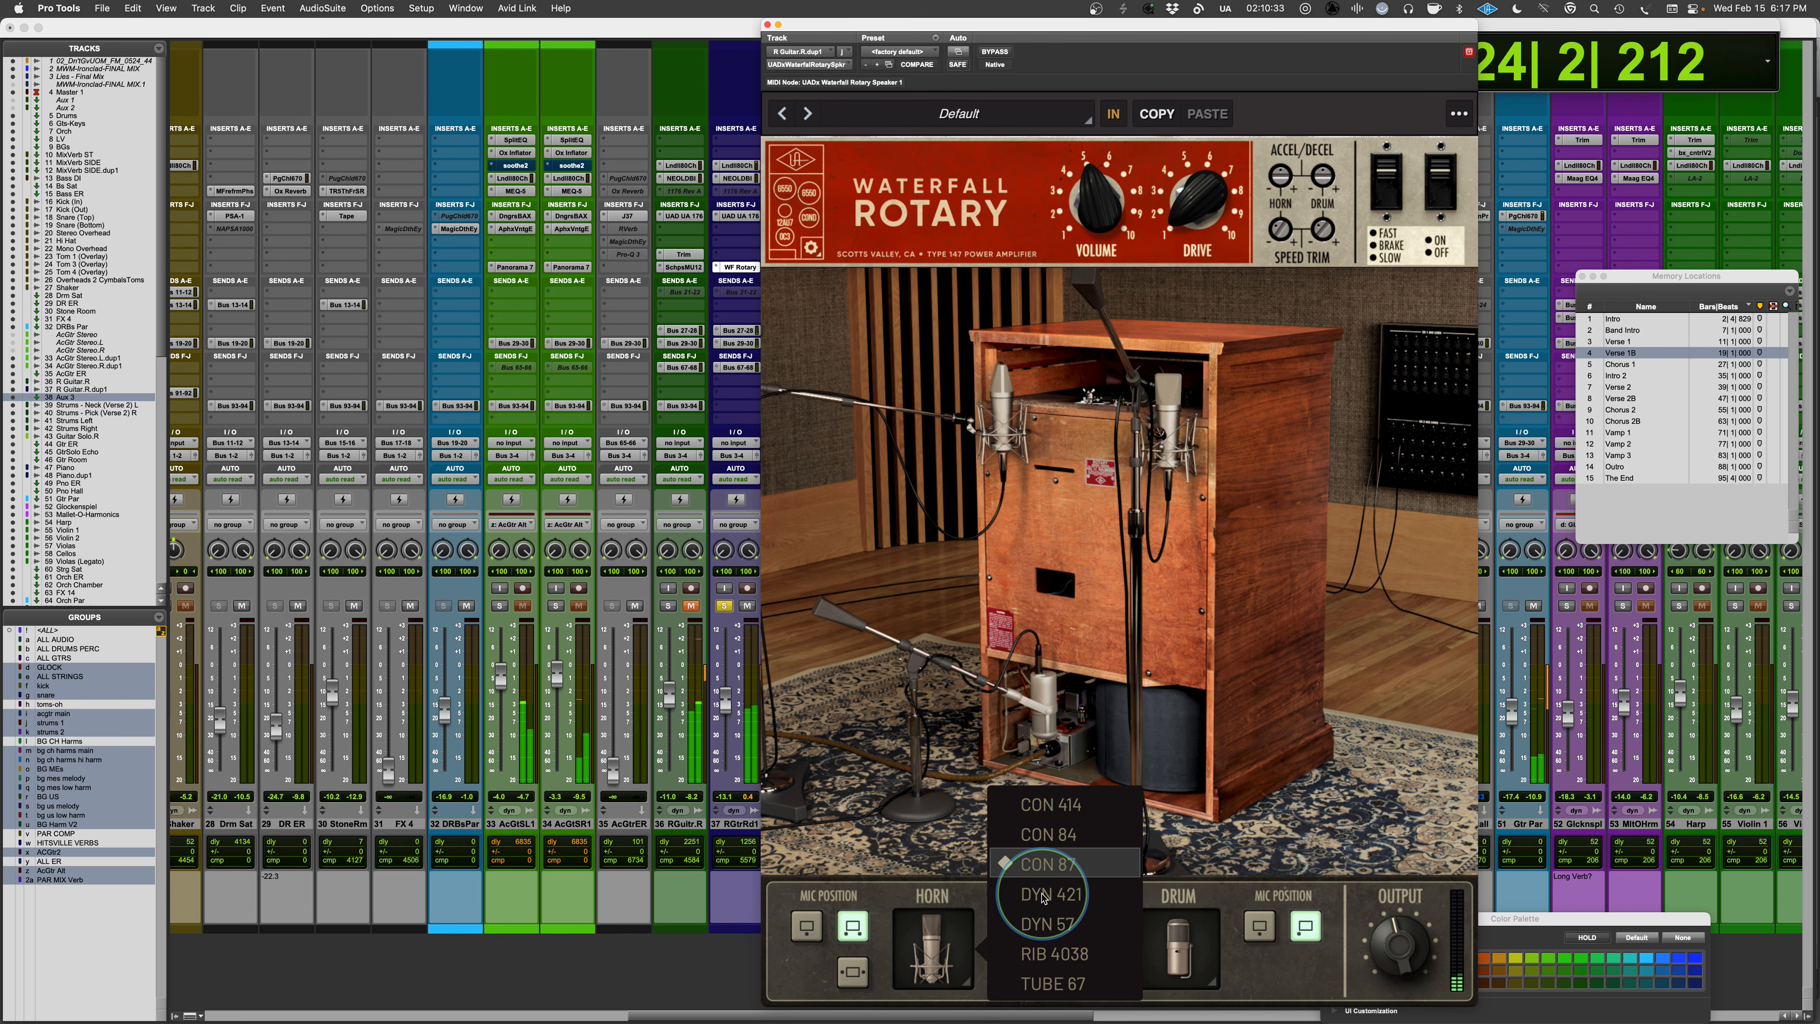
left_click(1044, 899)
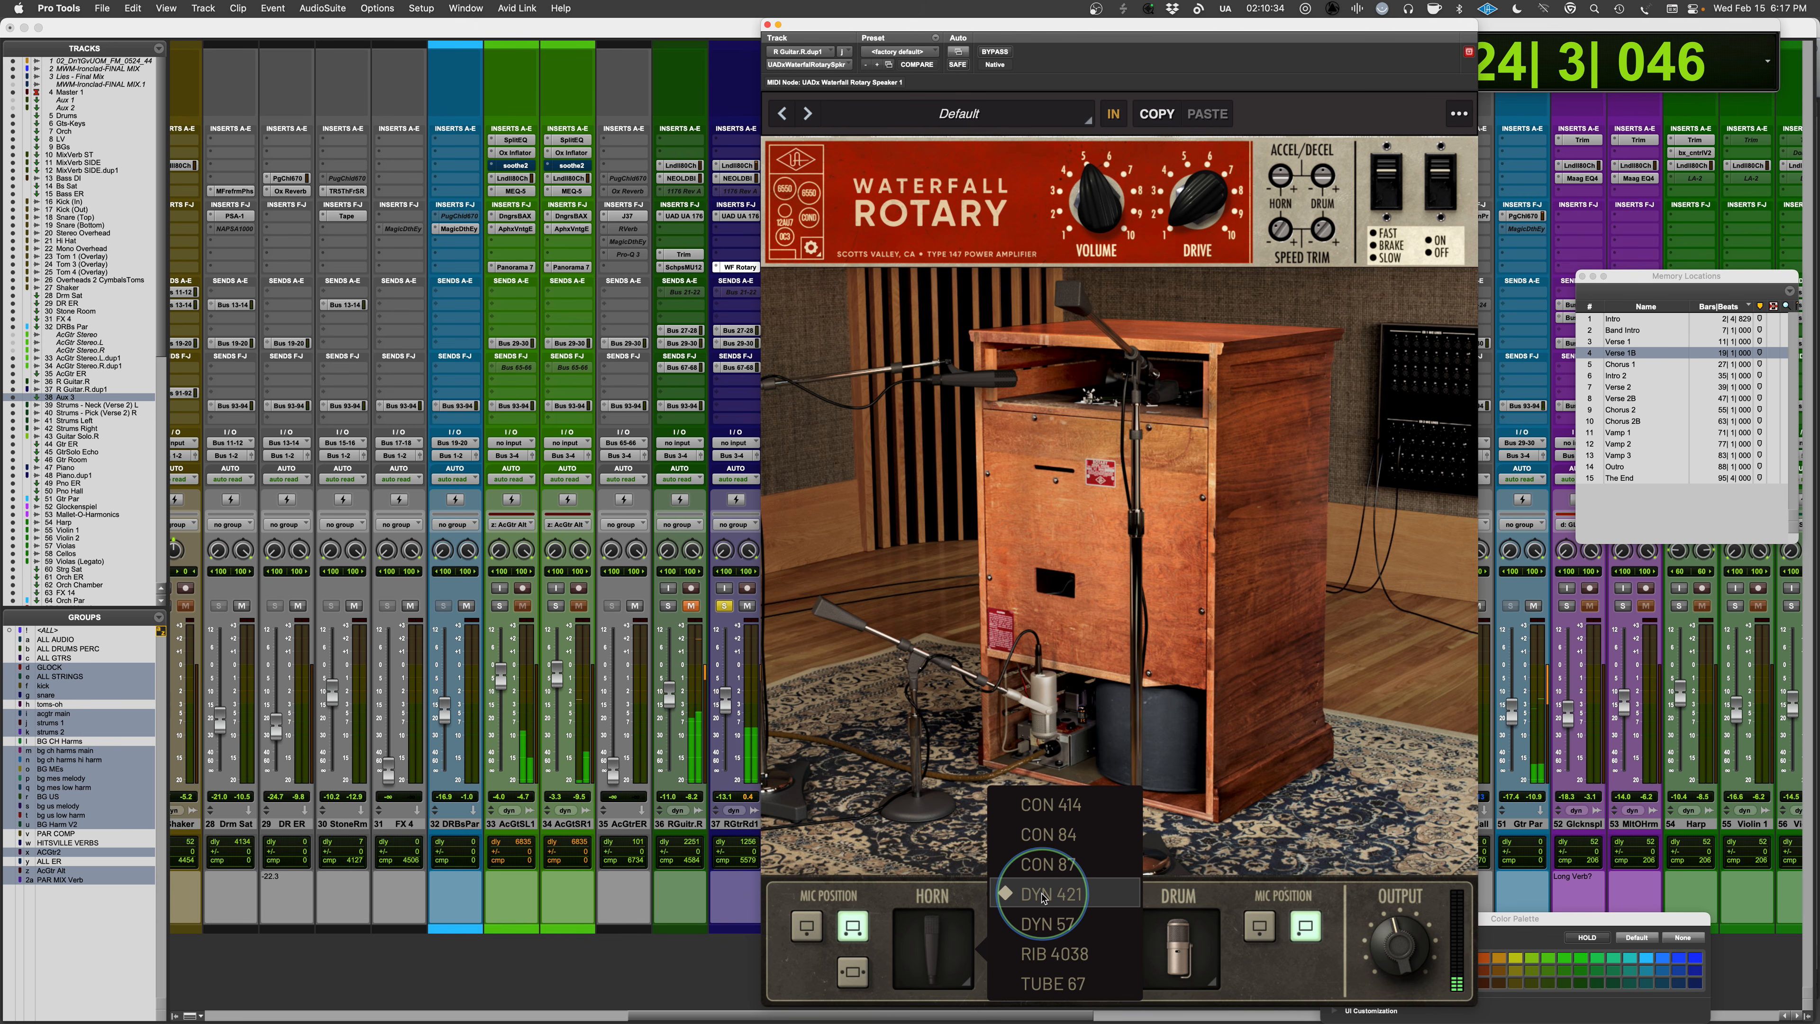
left_click(1043, 930)
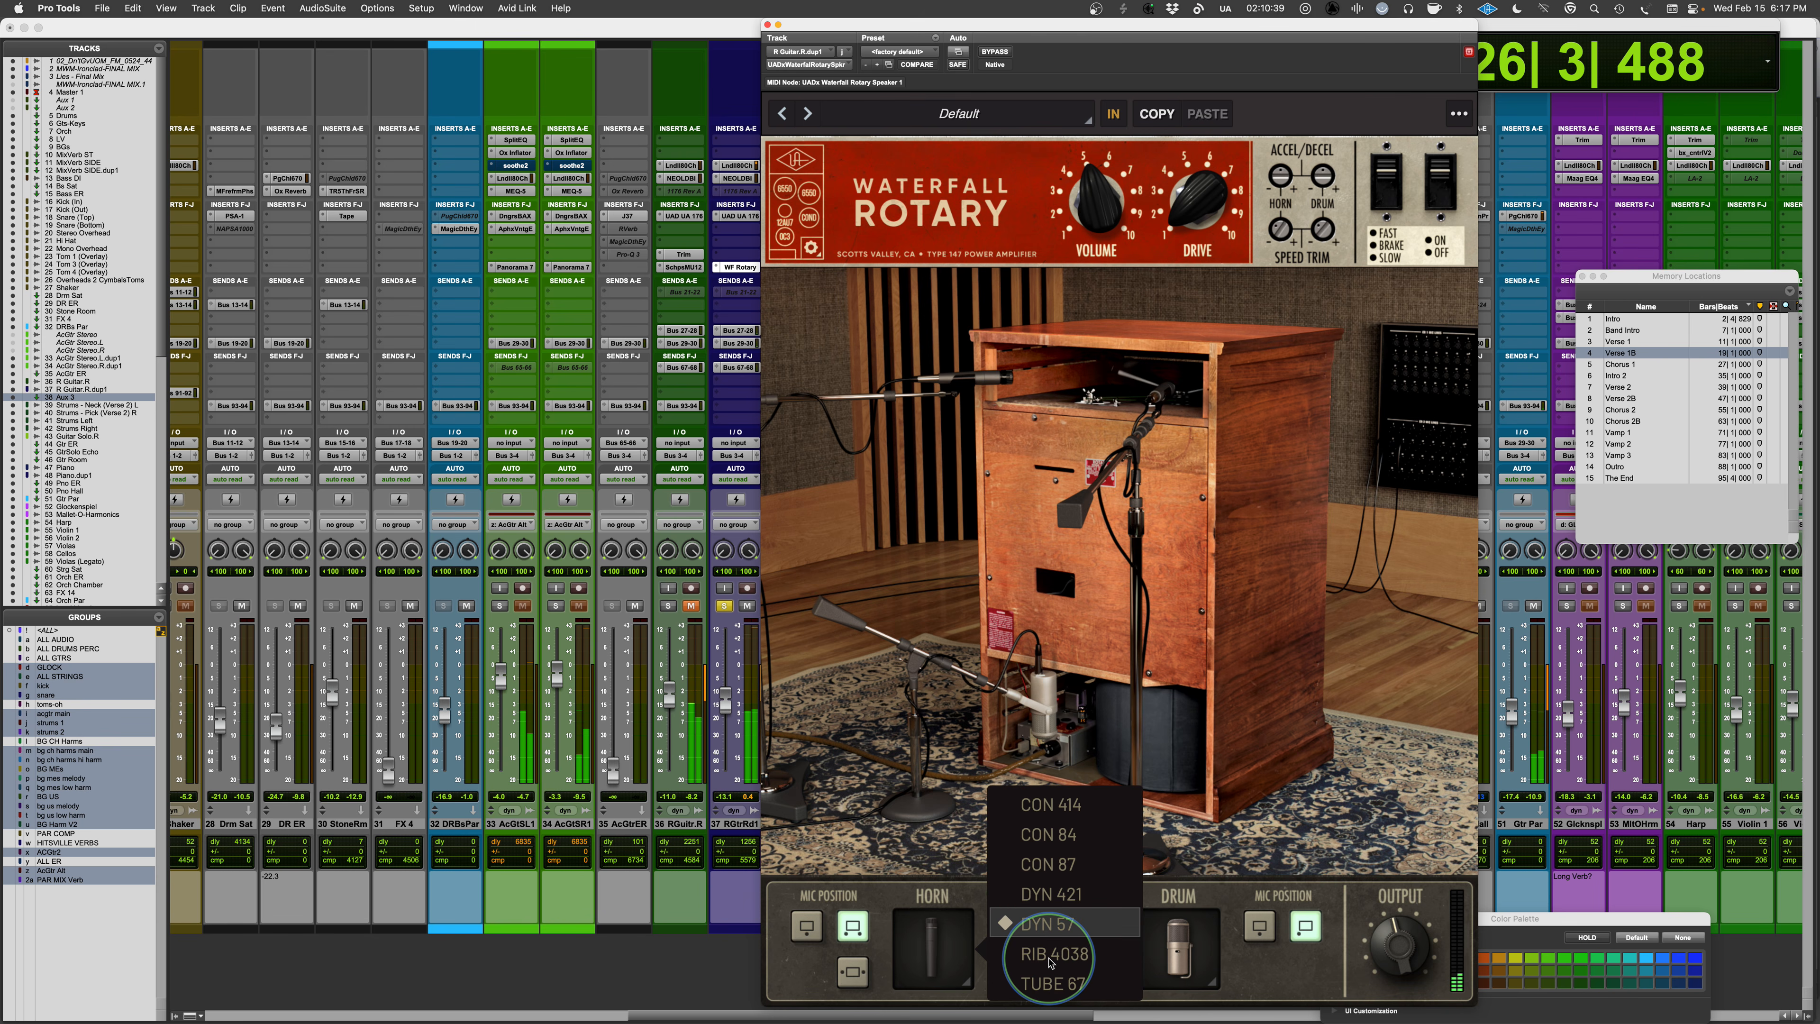
left_click(1051, 958)
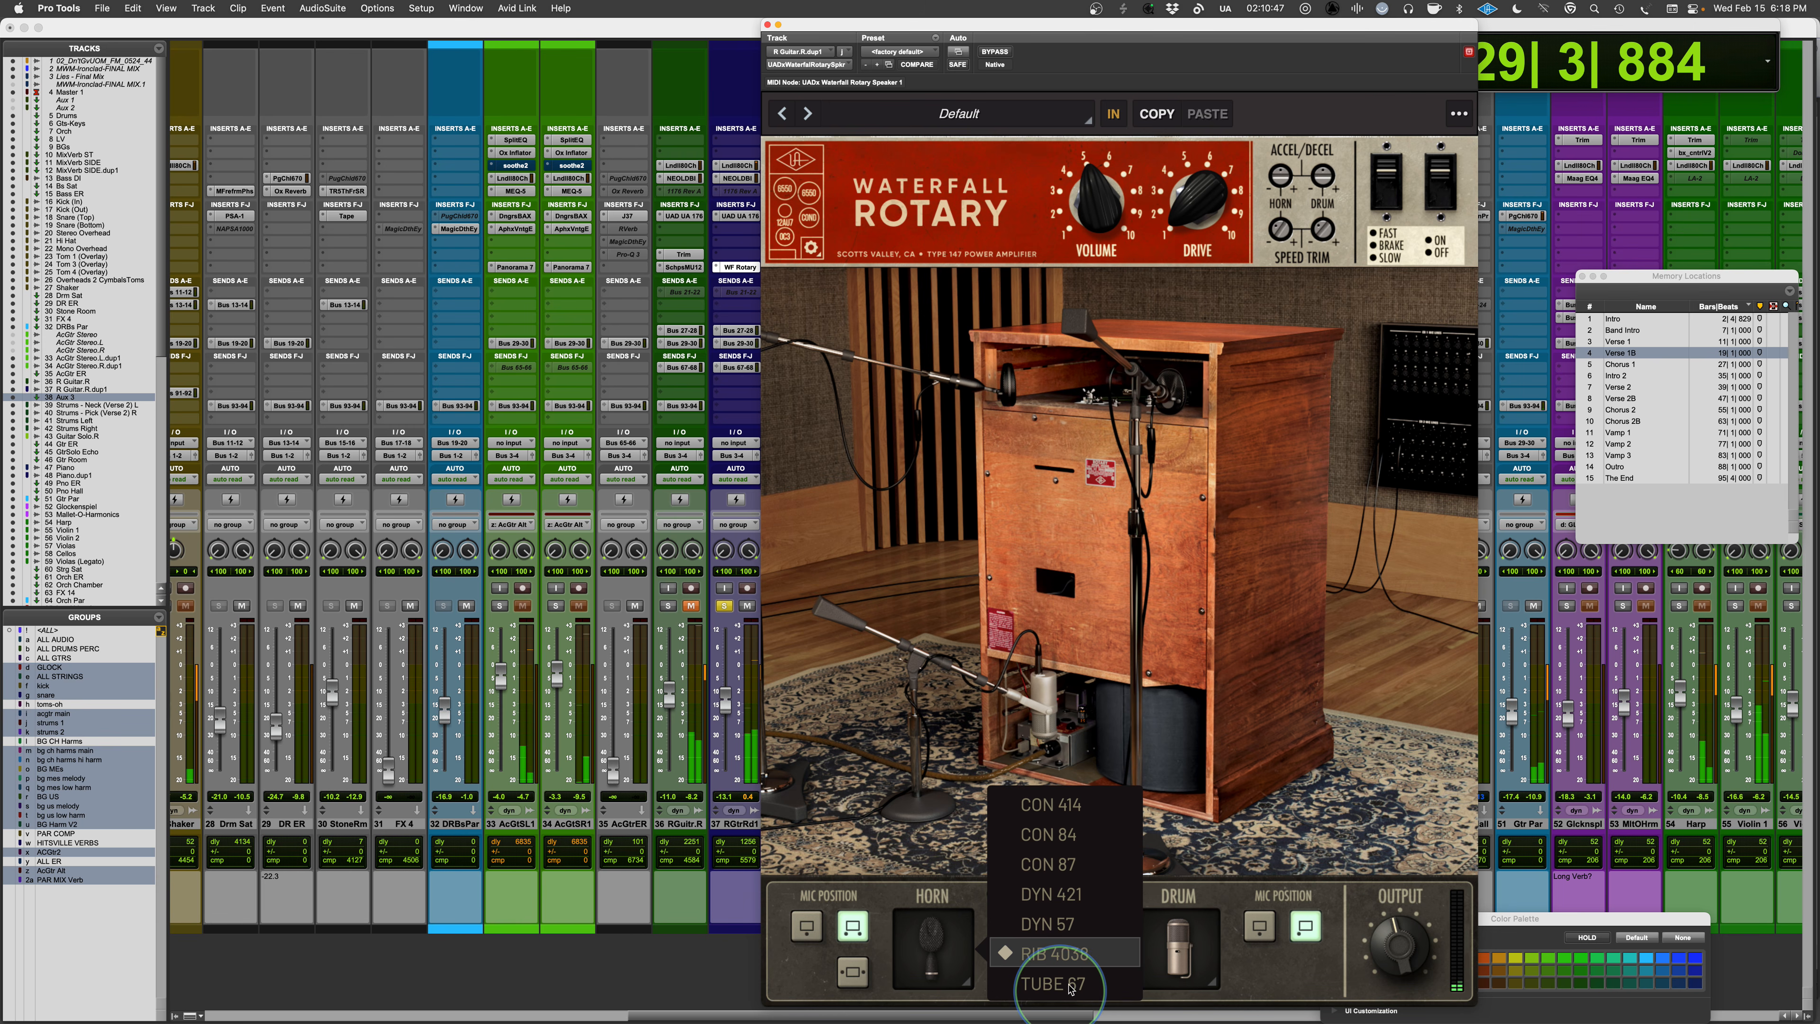
key("space")
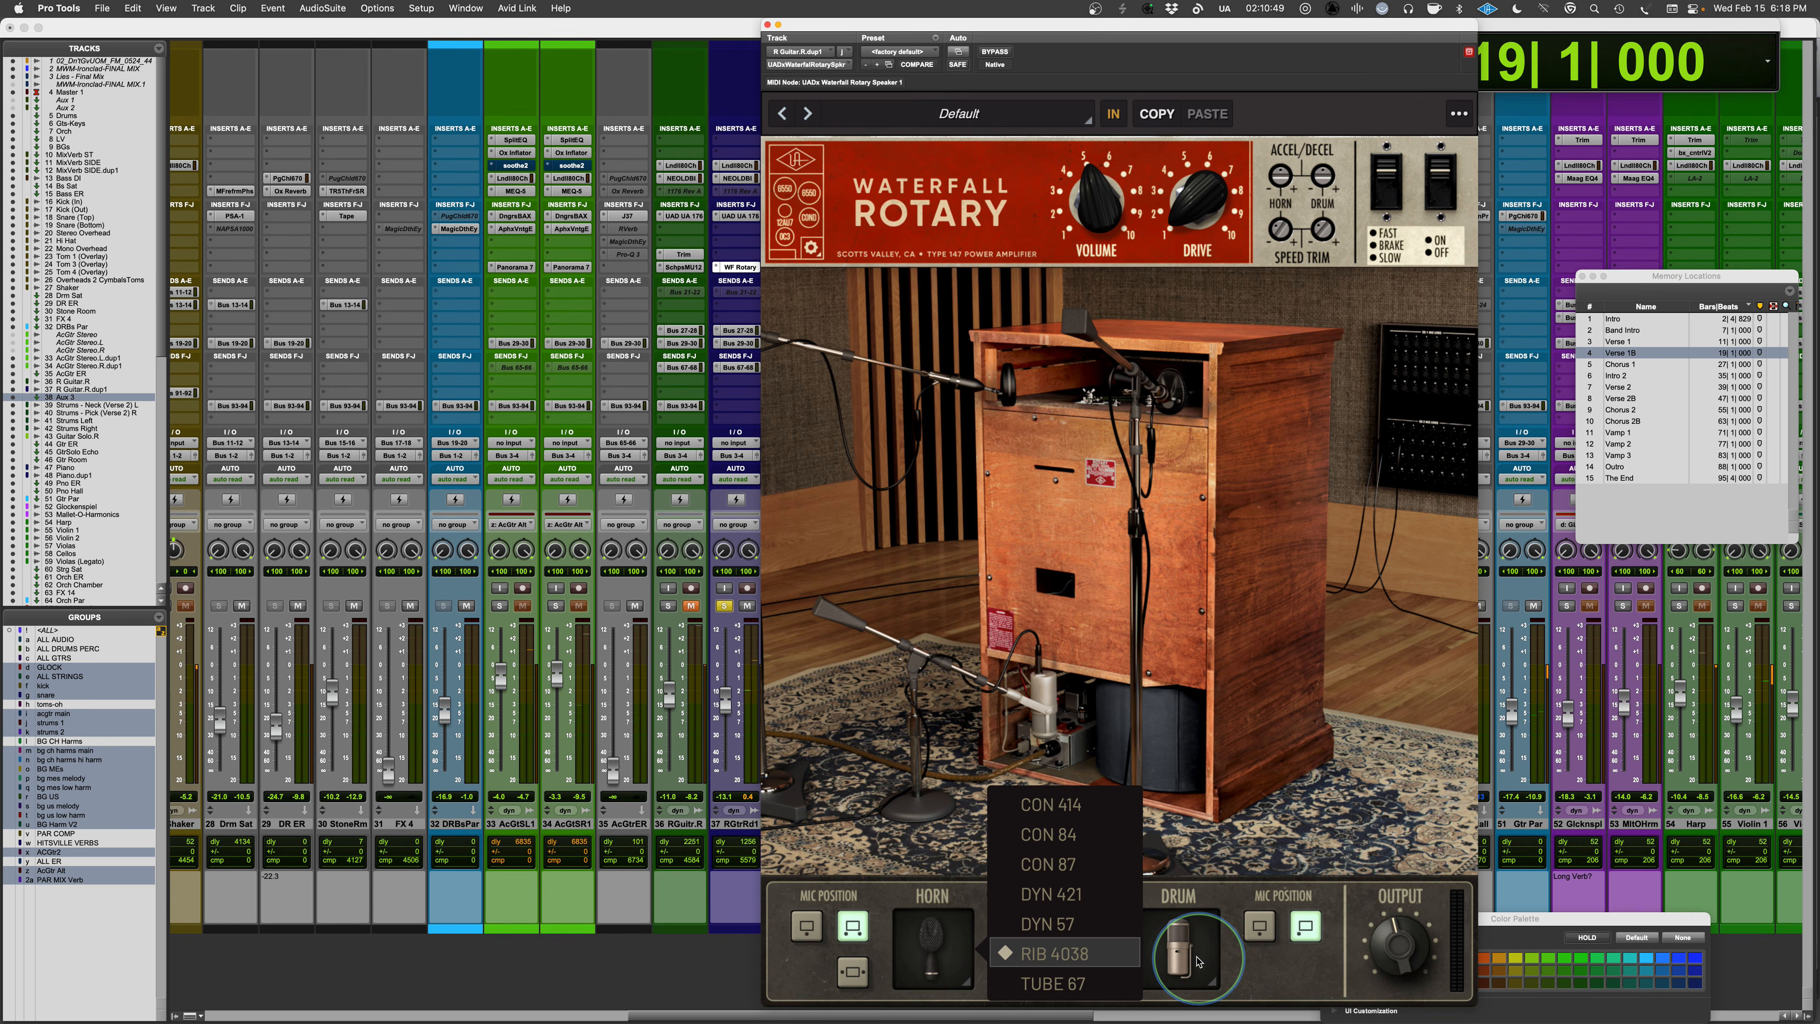
- Play soloed track 37 from bar 19 and audition the drum mics FET 47, CON 87 and DYN 20
left_click(1222, 929)
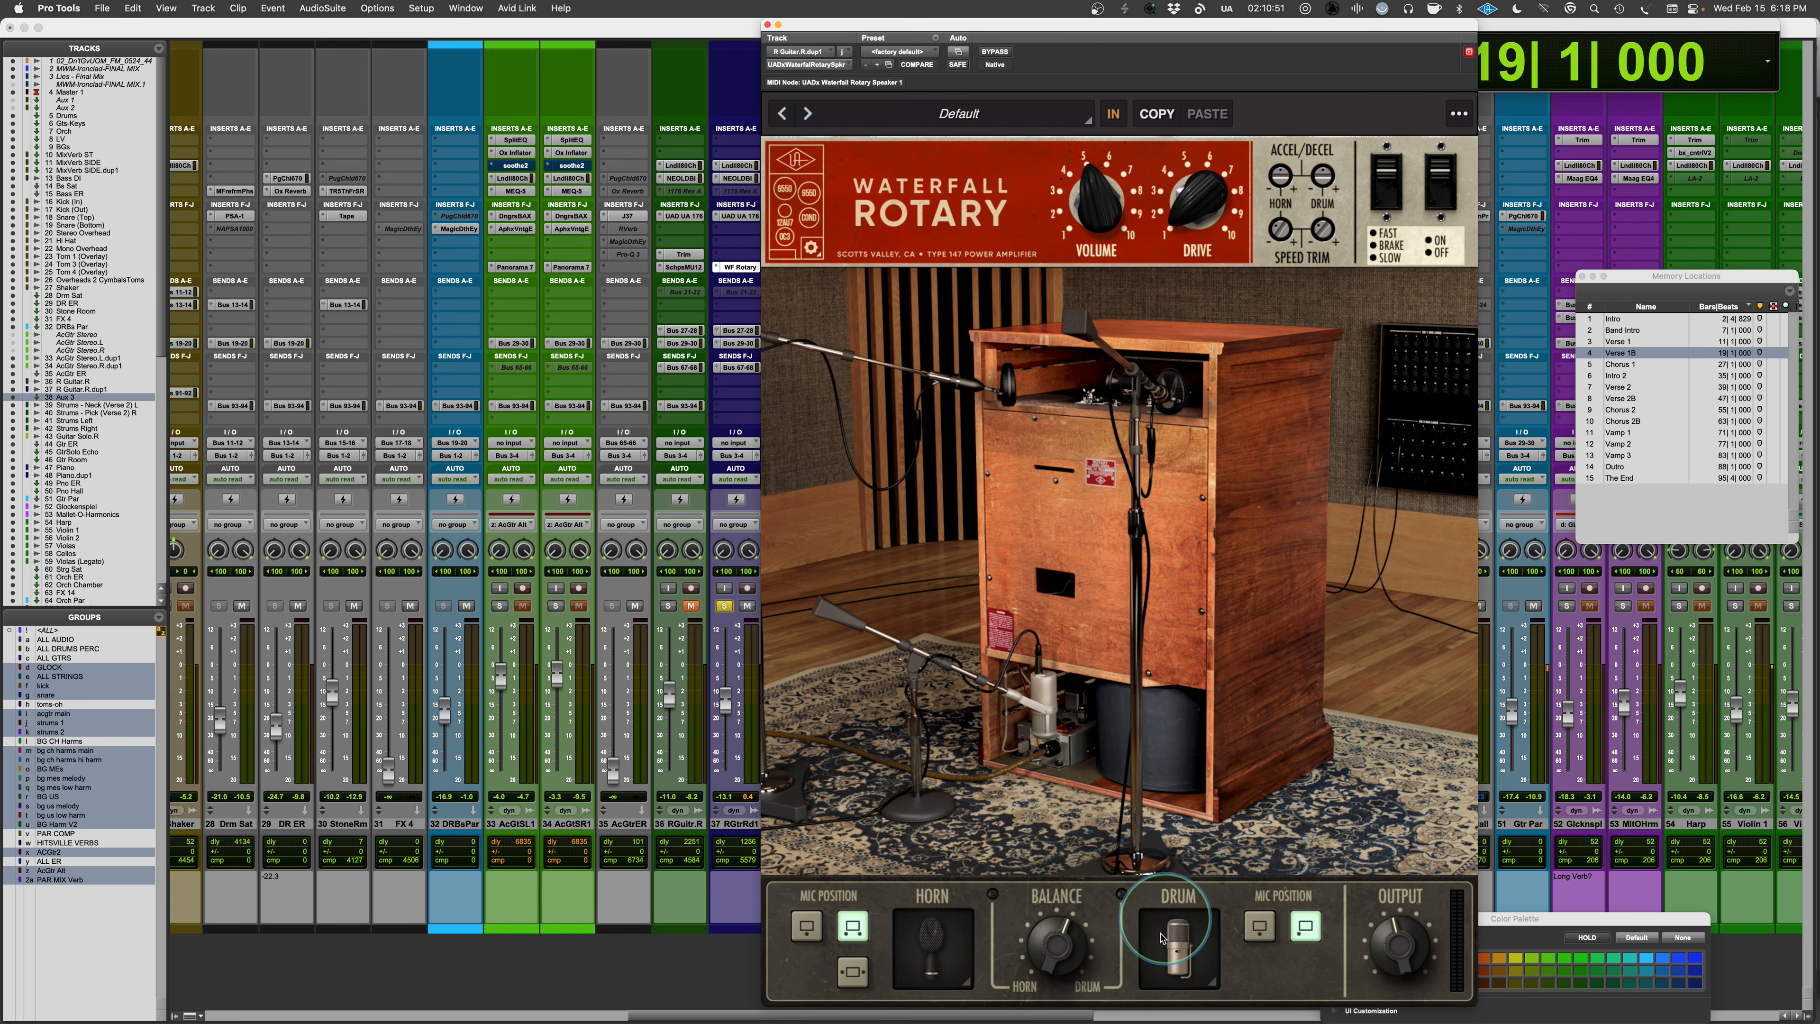
key("space")
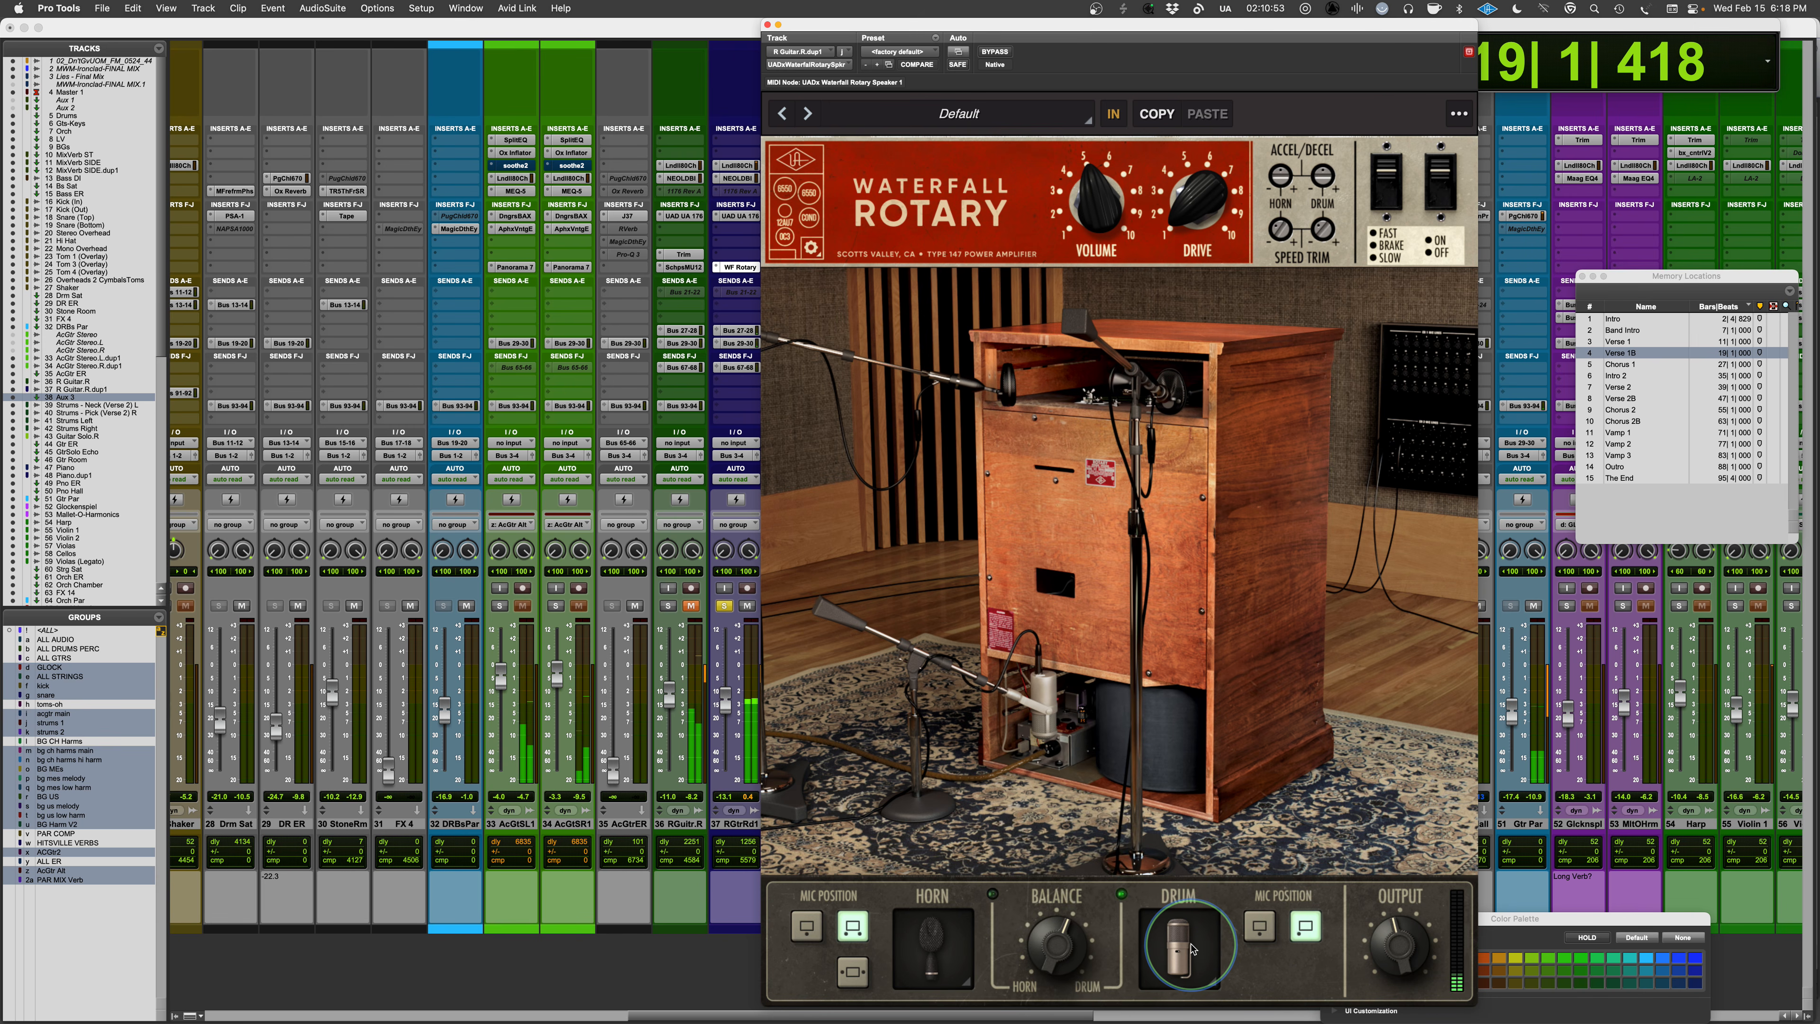
left_click(1175, 945)
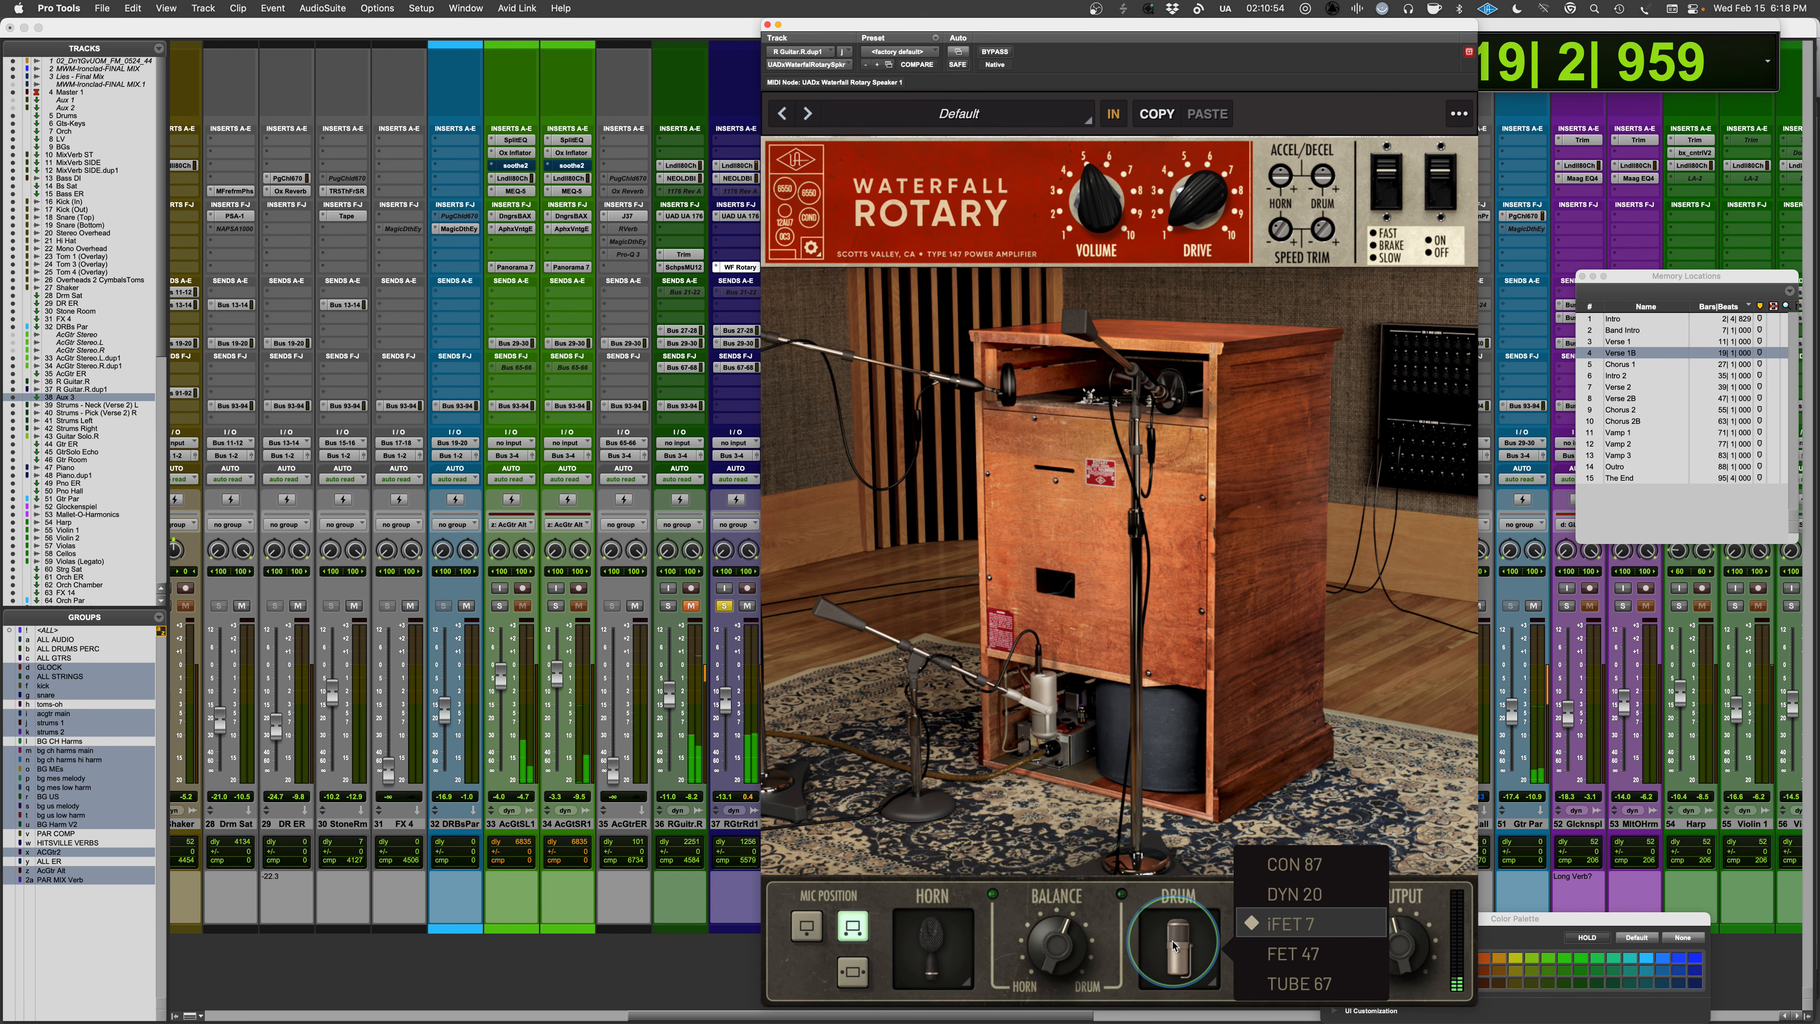
left_click(1300, 957)
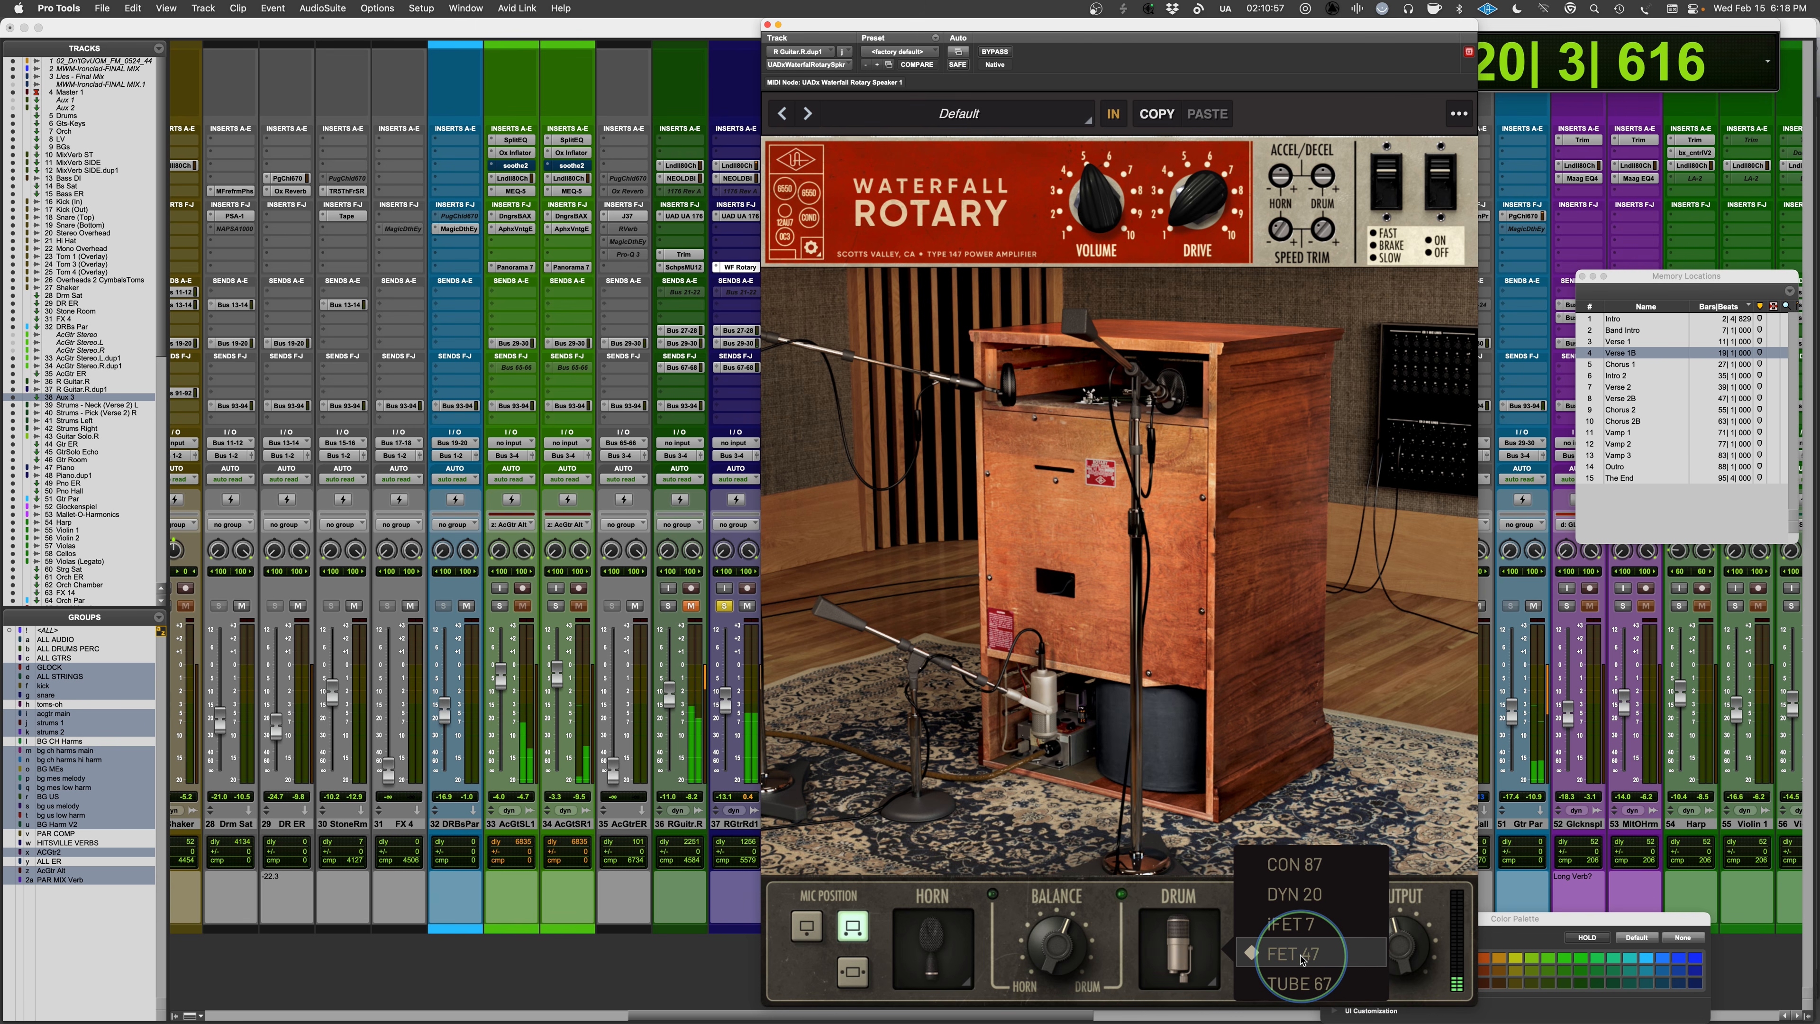
left_click(1048, 954)
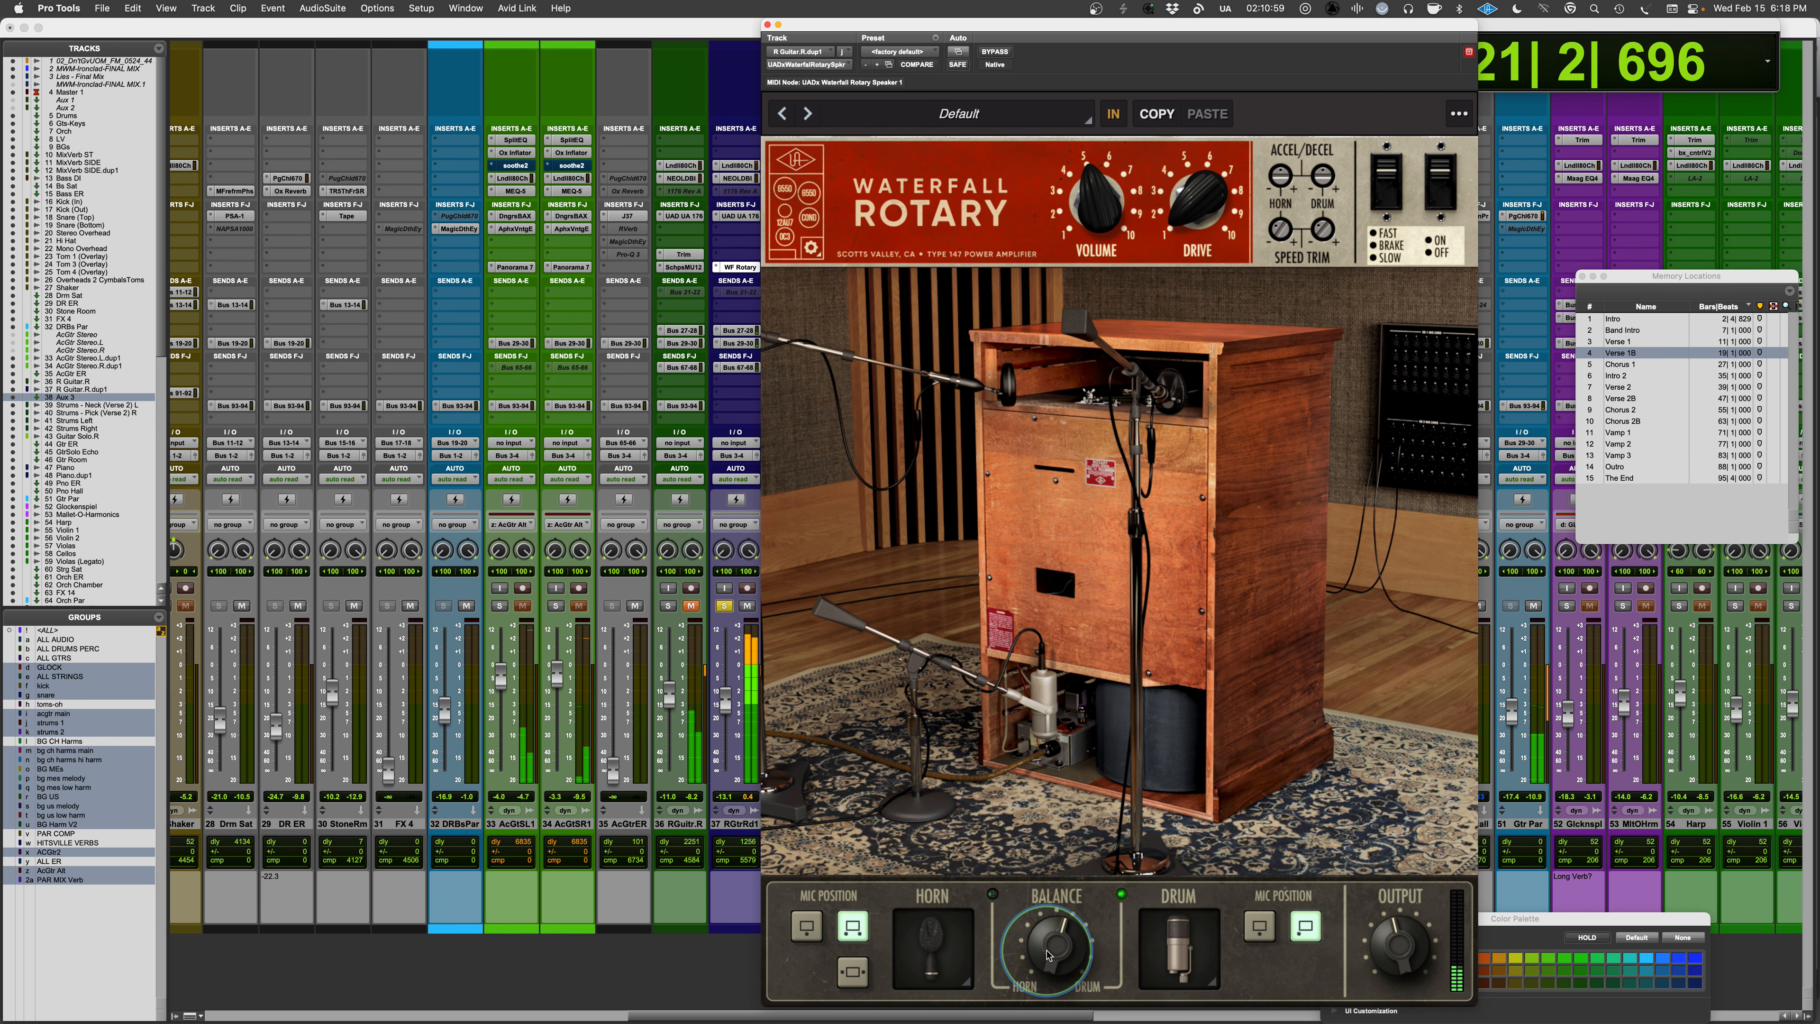
left_click(1179, 945)
left_click(1311, 864)
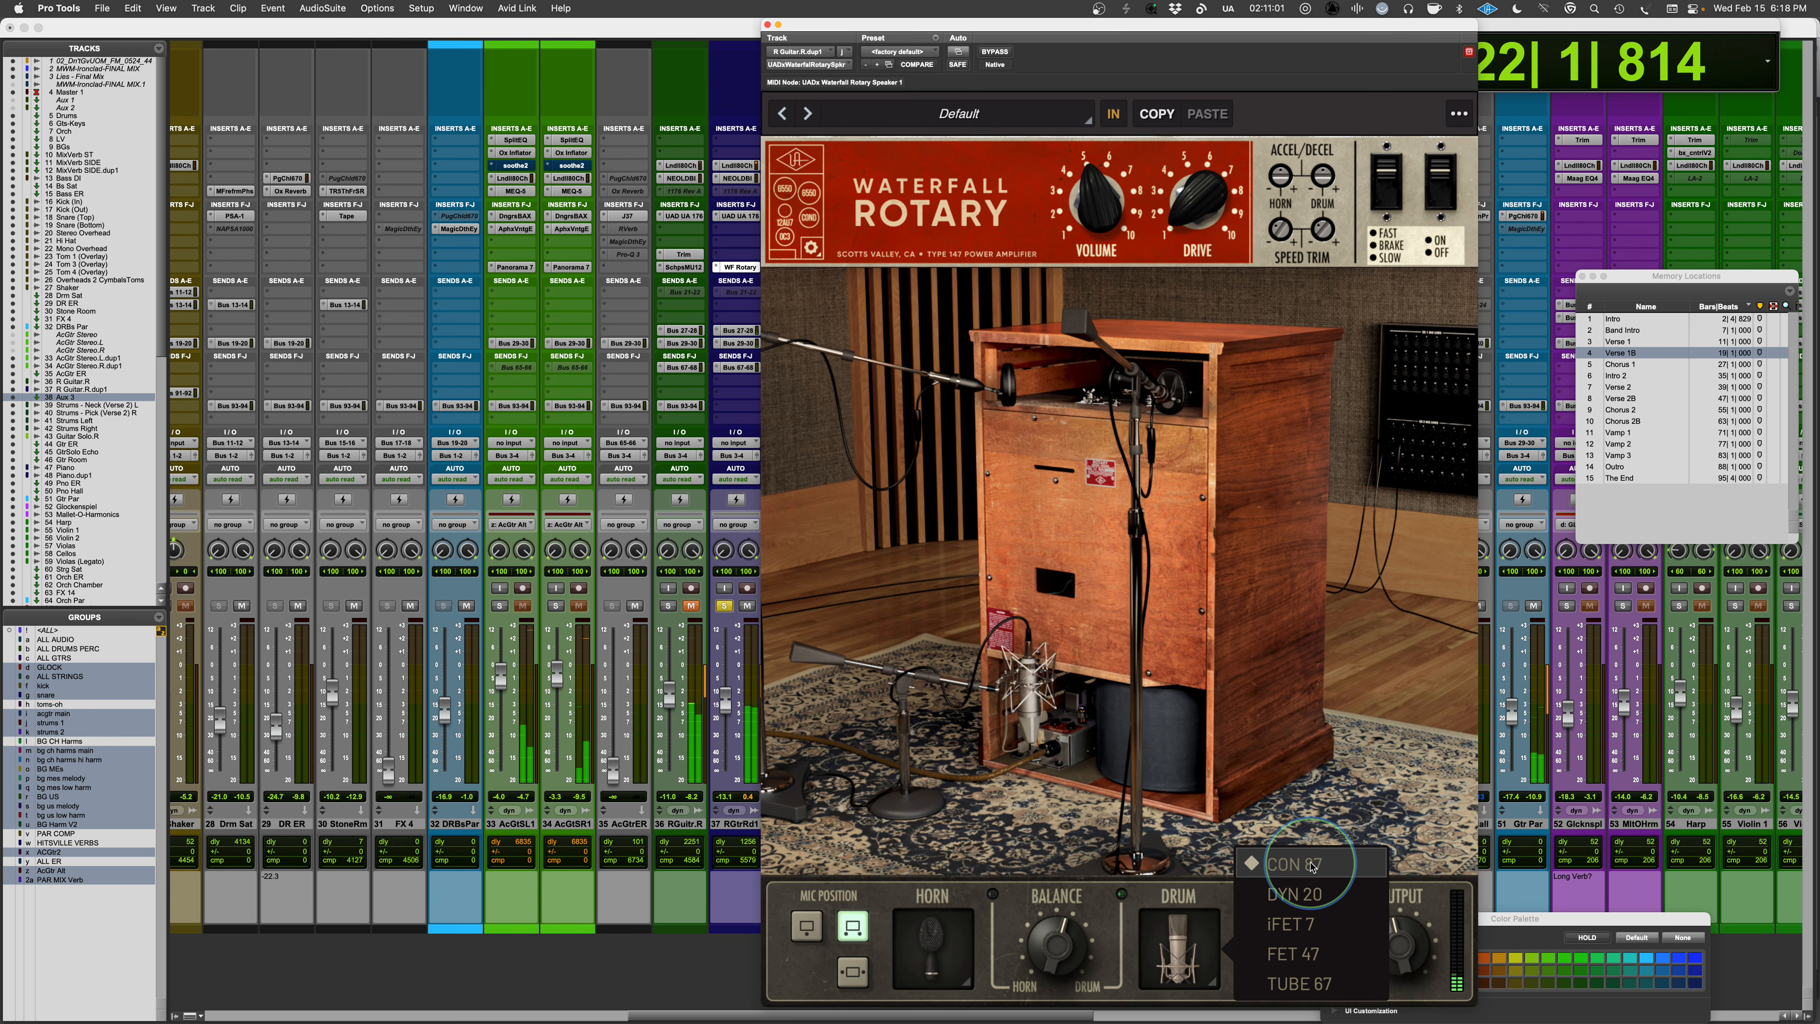
left_click(1294, 895)
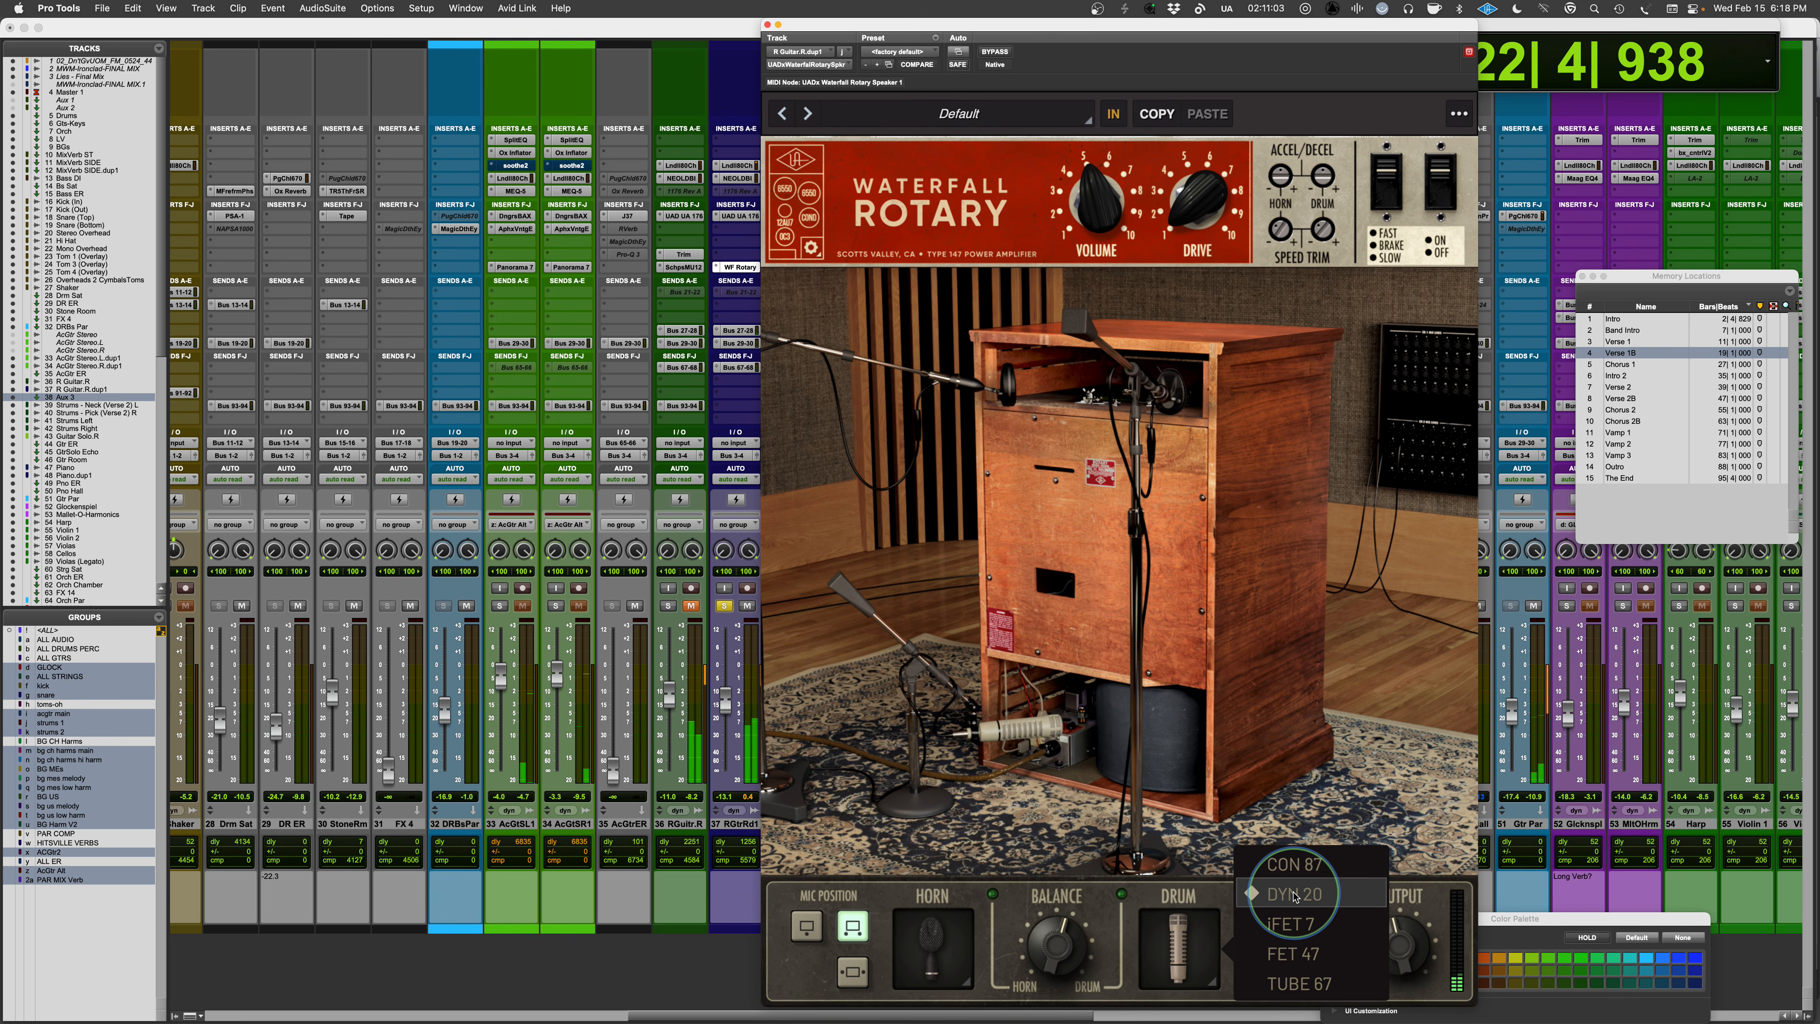
left_click(1053, 950)
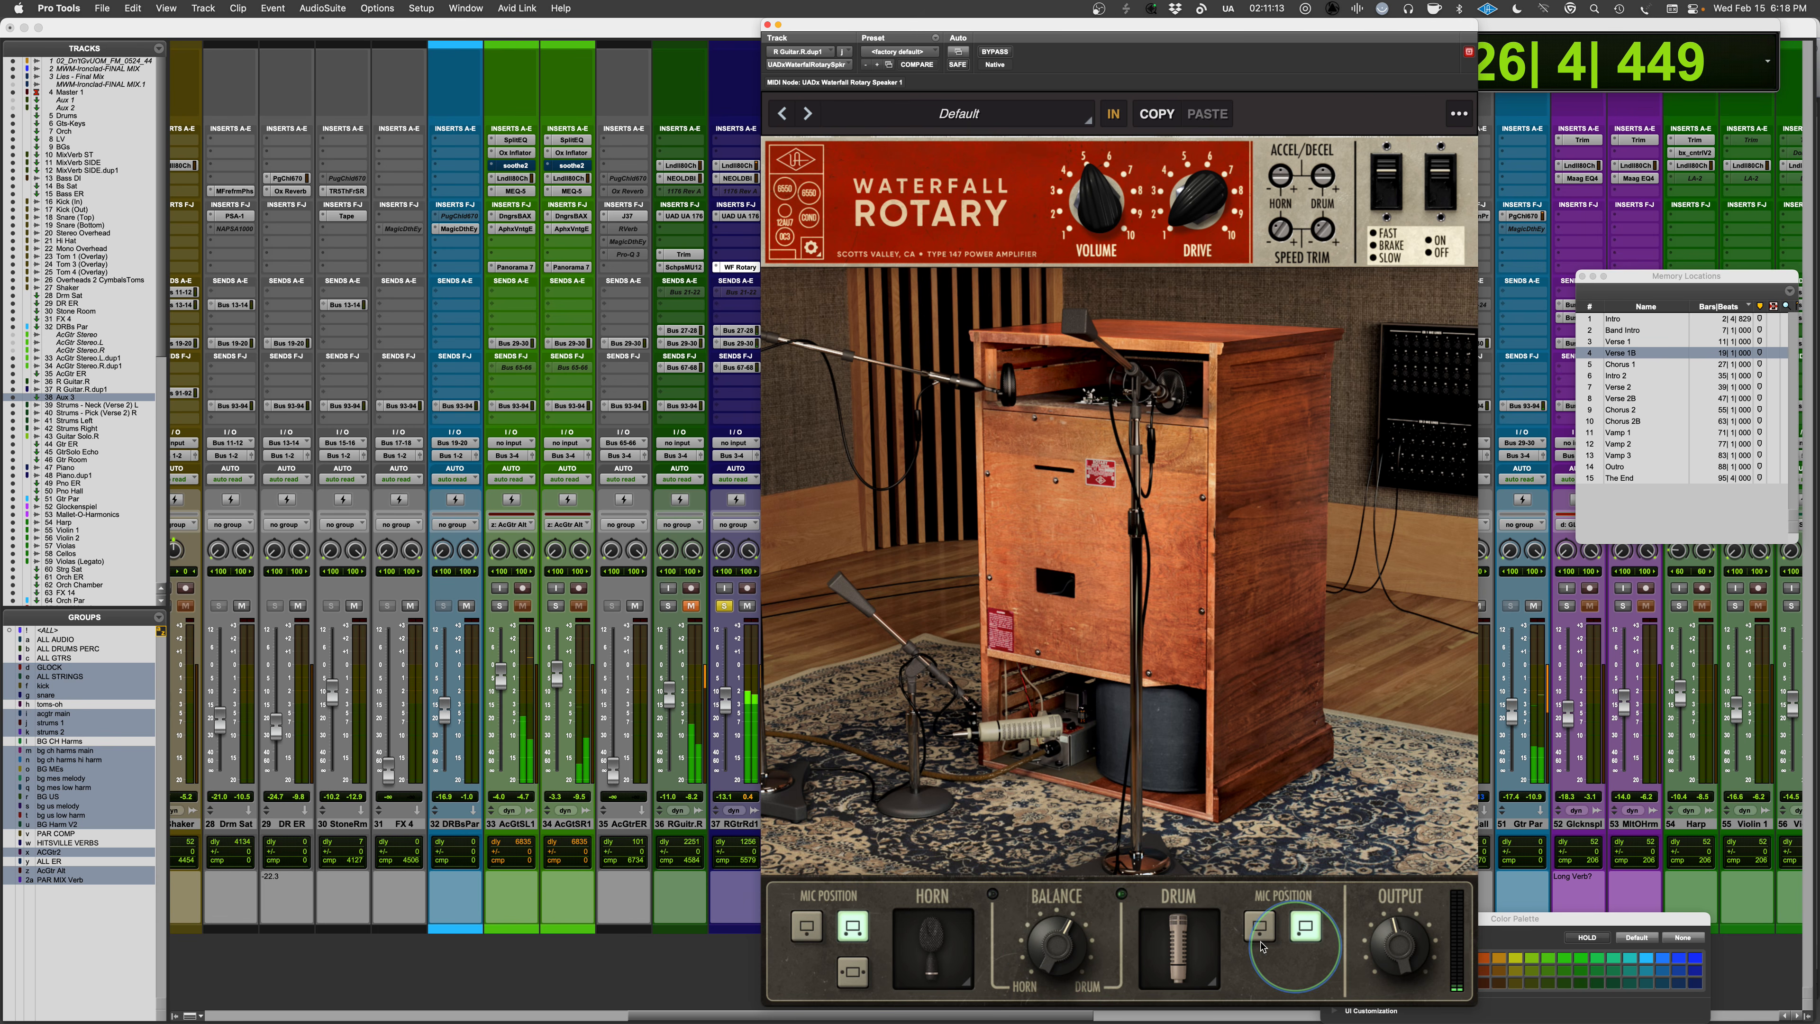
- Compare the drum's TUBE 67 mic with DYN 20, settle on DYN 20, and stop playback
left_click(1179, 942)
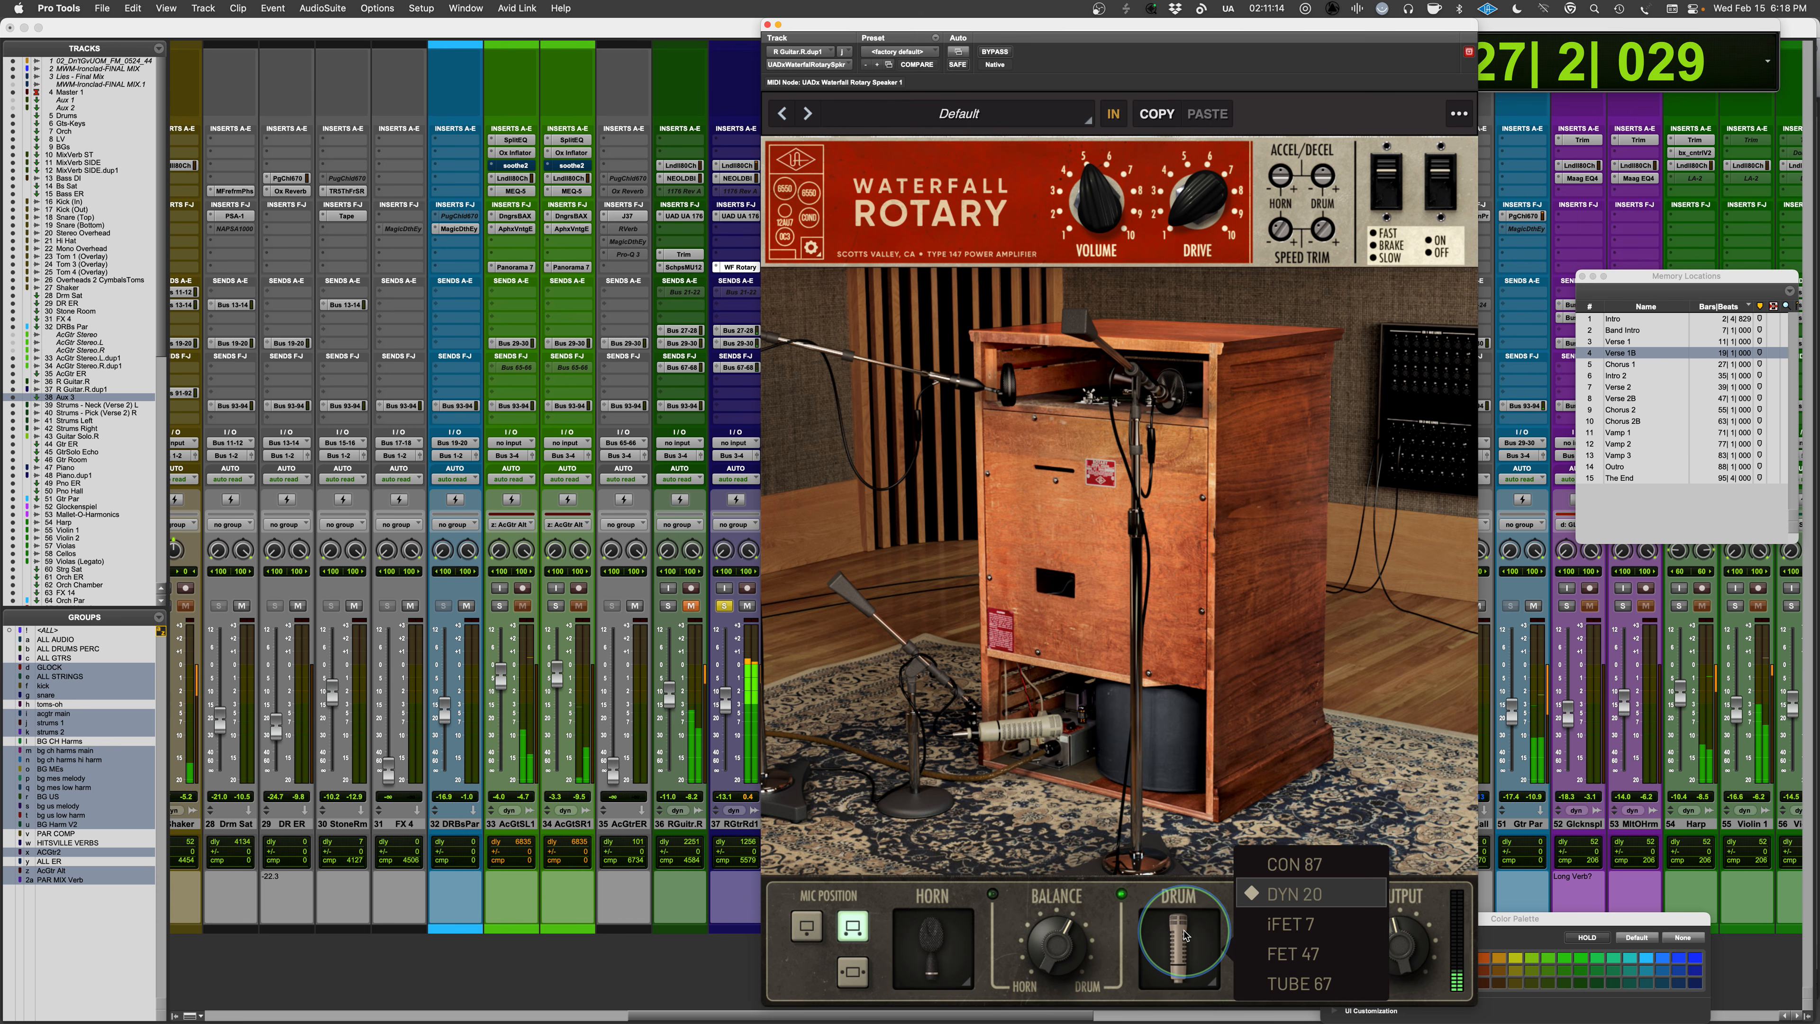
left_click(1298, 977)
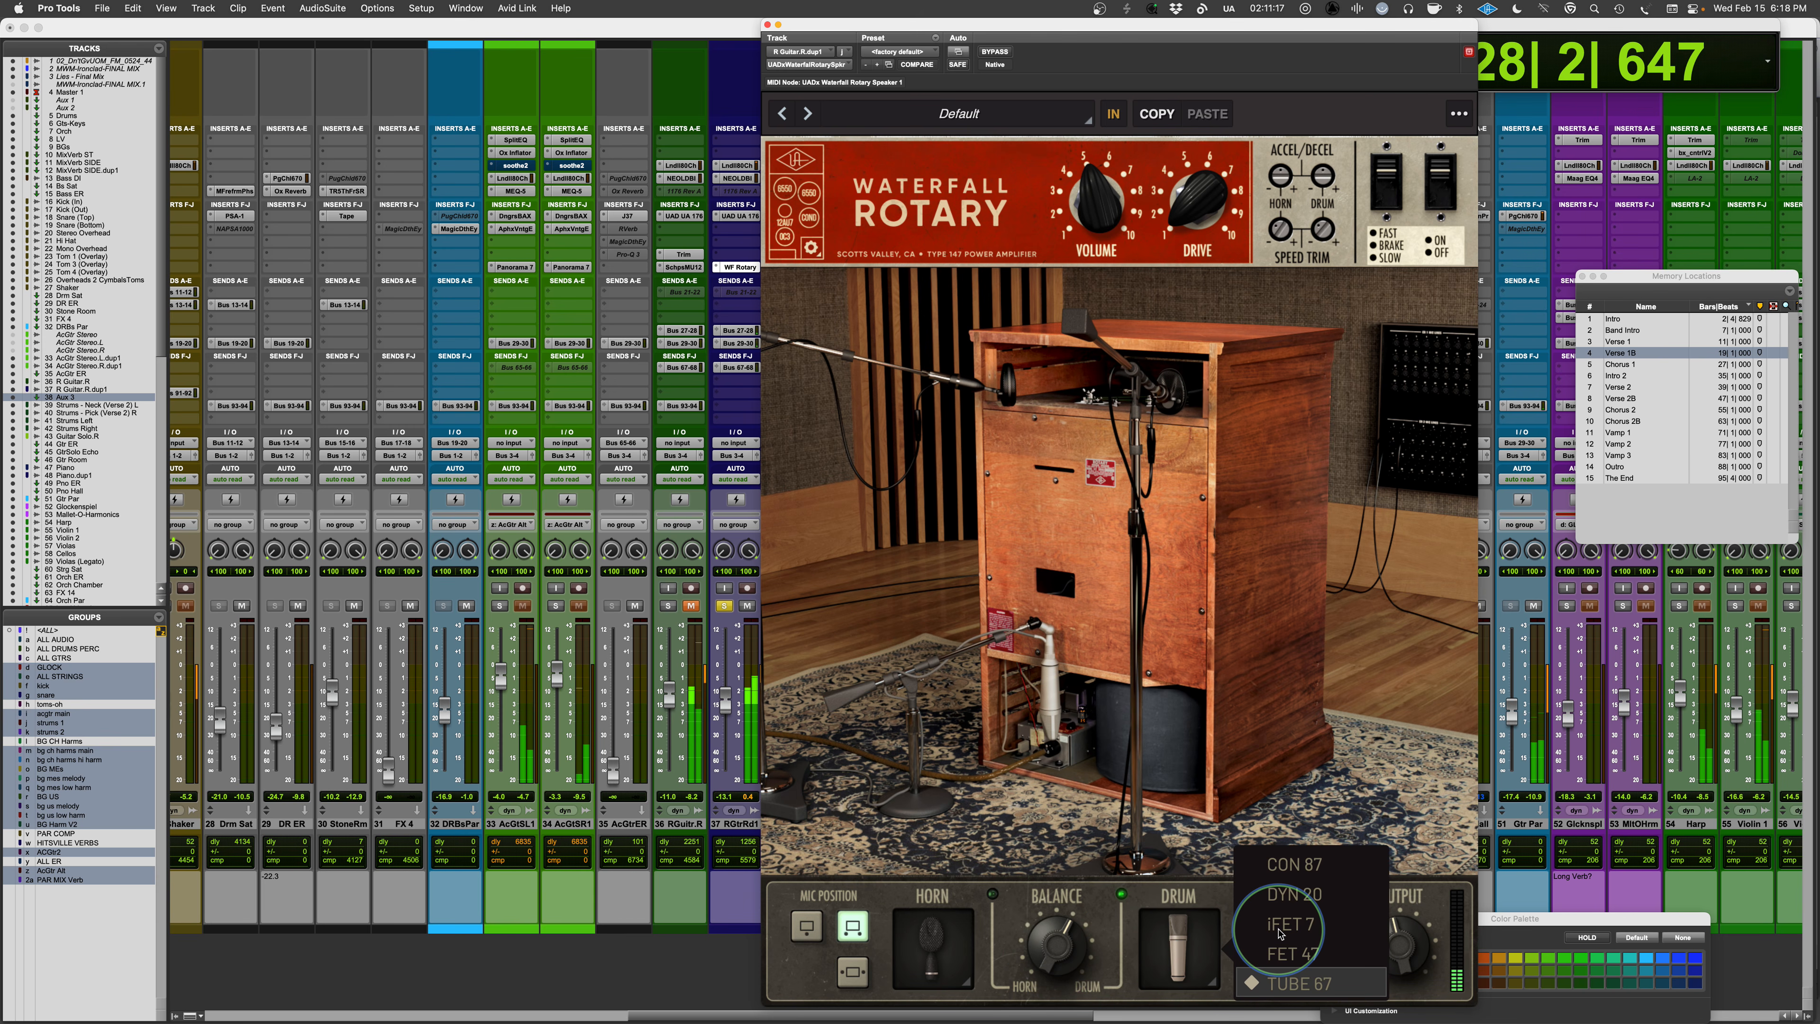
left_click(1298, 897)
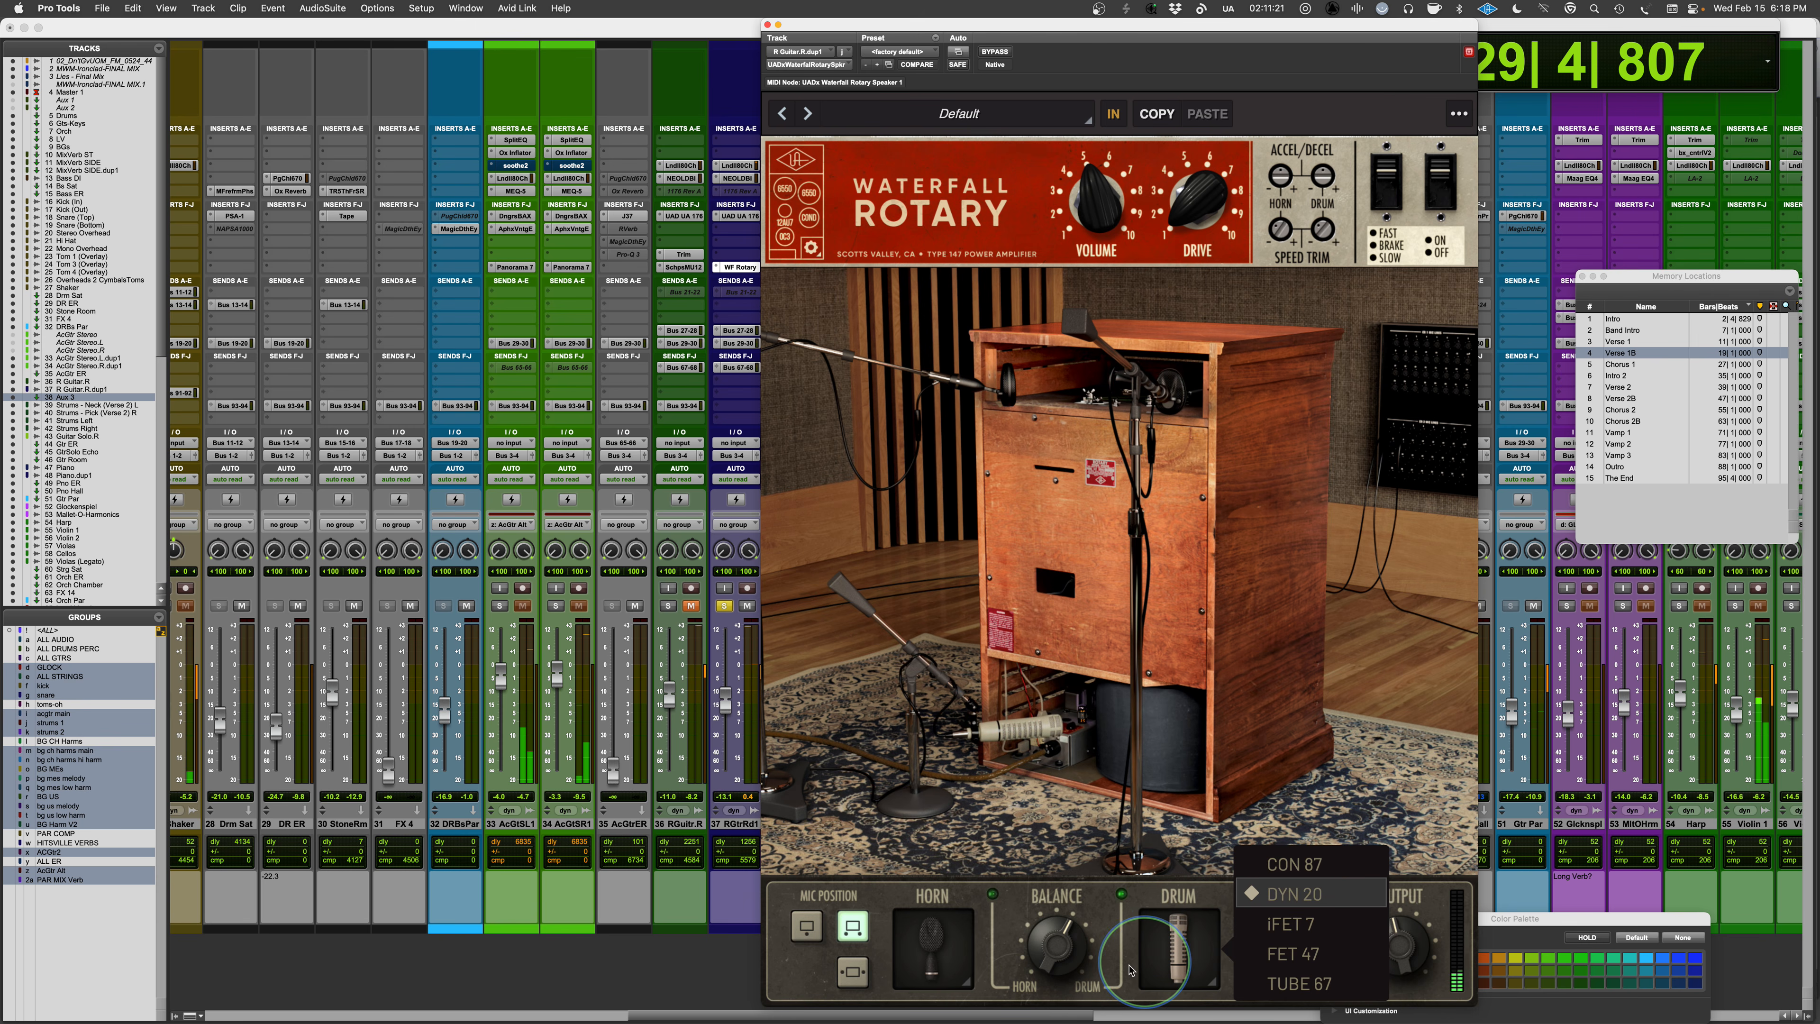
key("space")
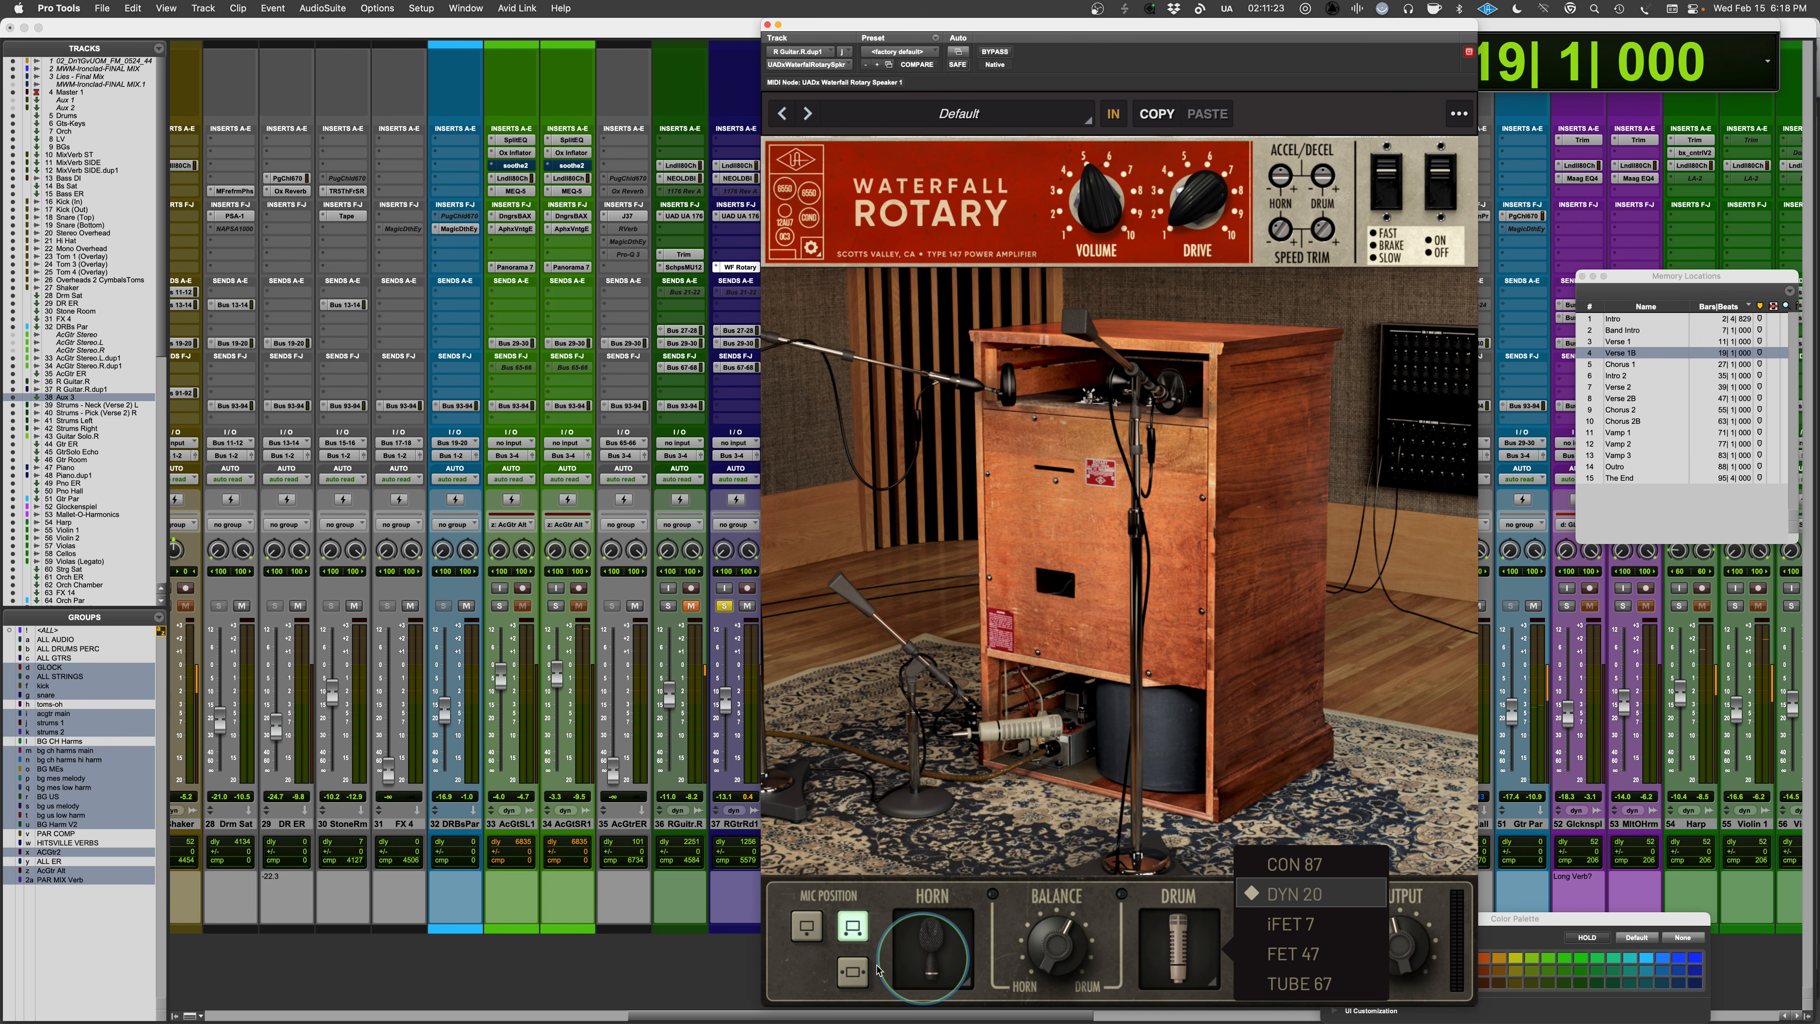
- Unsolo track 37, play the full mix from bar 19 while adjusting the plug-in's Output level, and stop playback
left_click(723, 607)
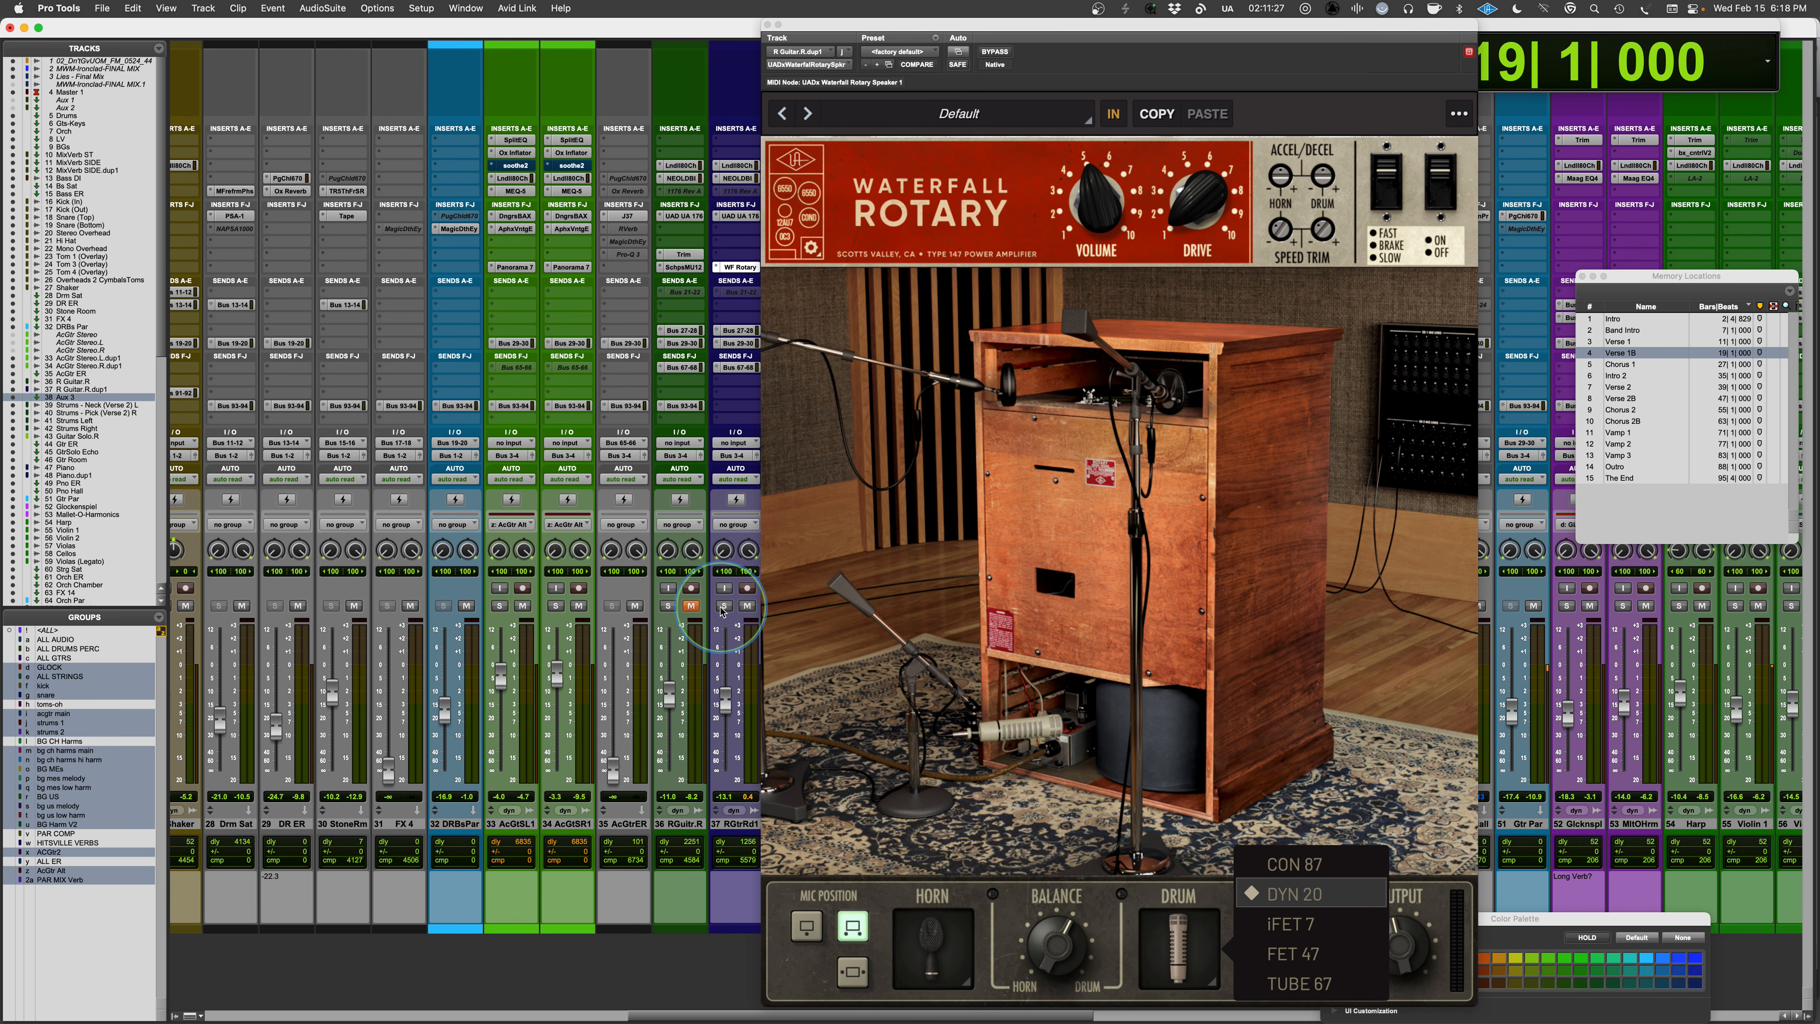
key("space")
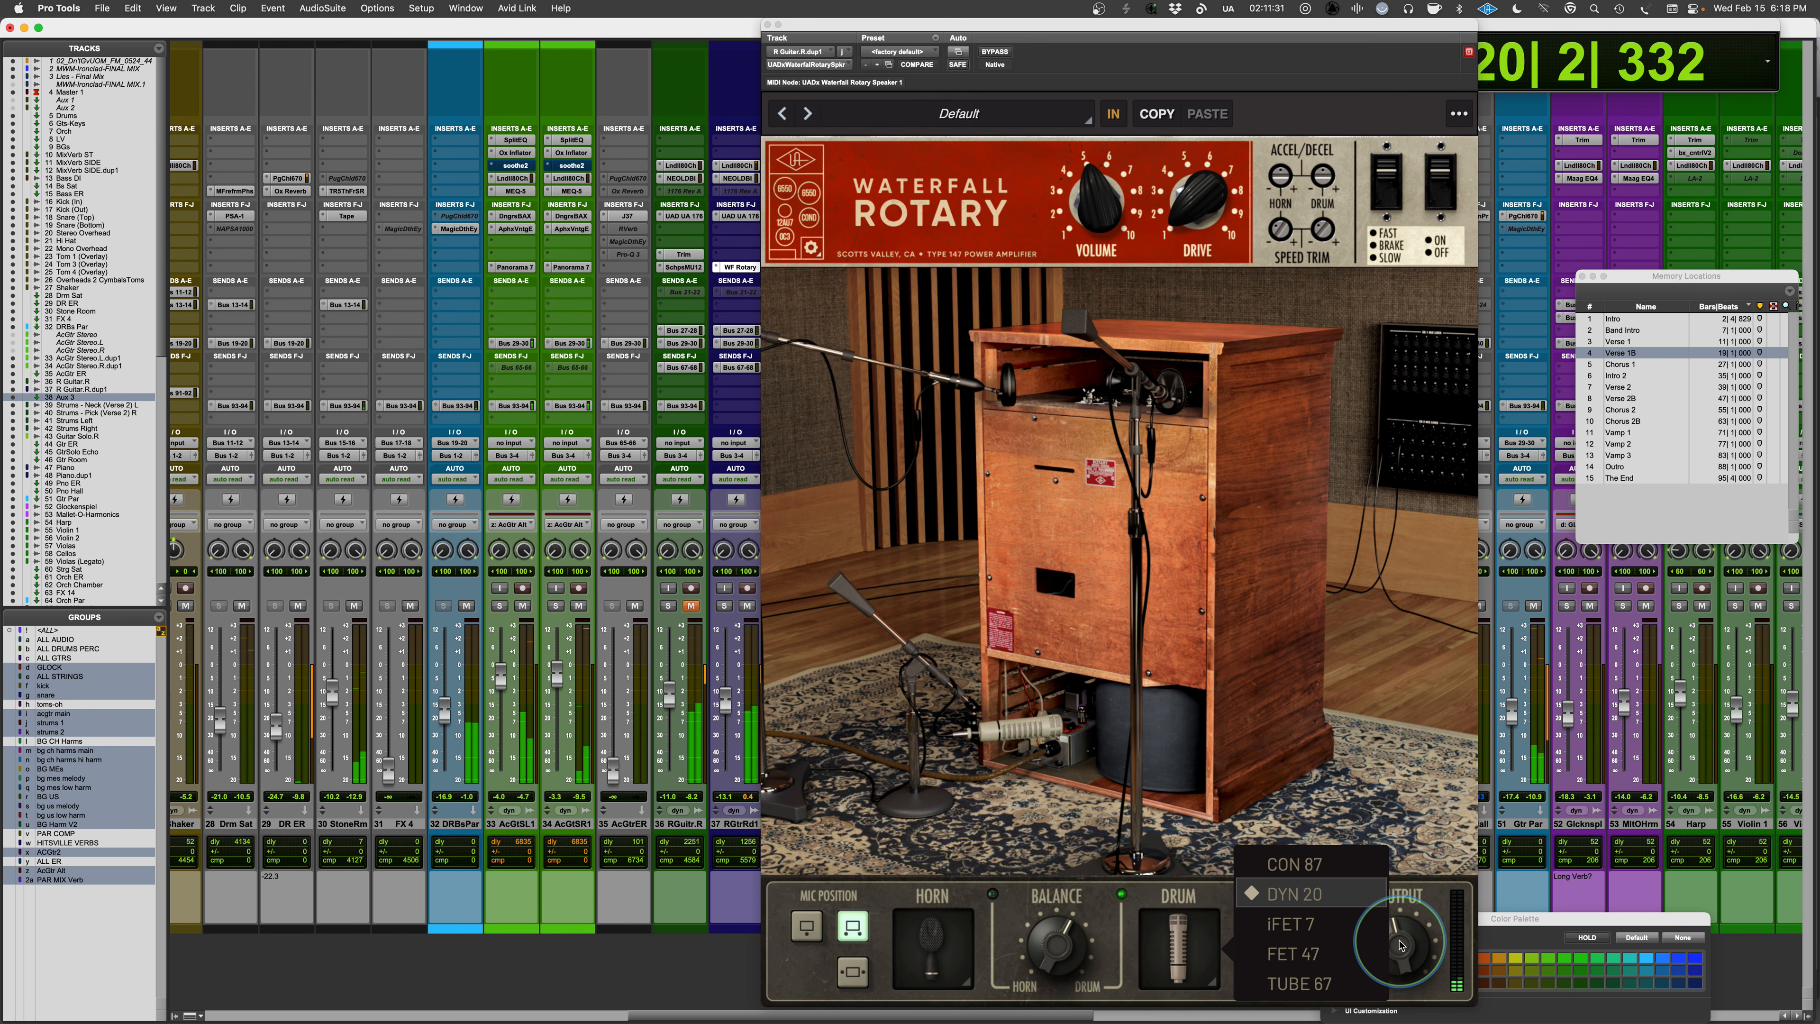
left_click_drag(1401, 945, 1401, 935)
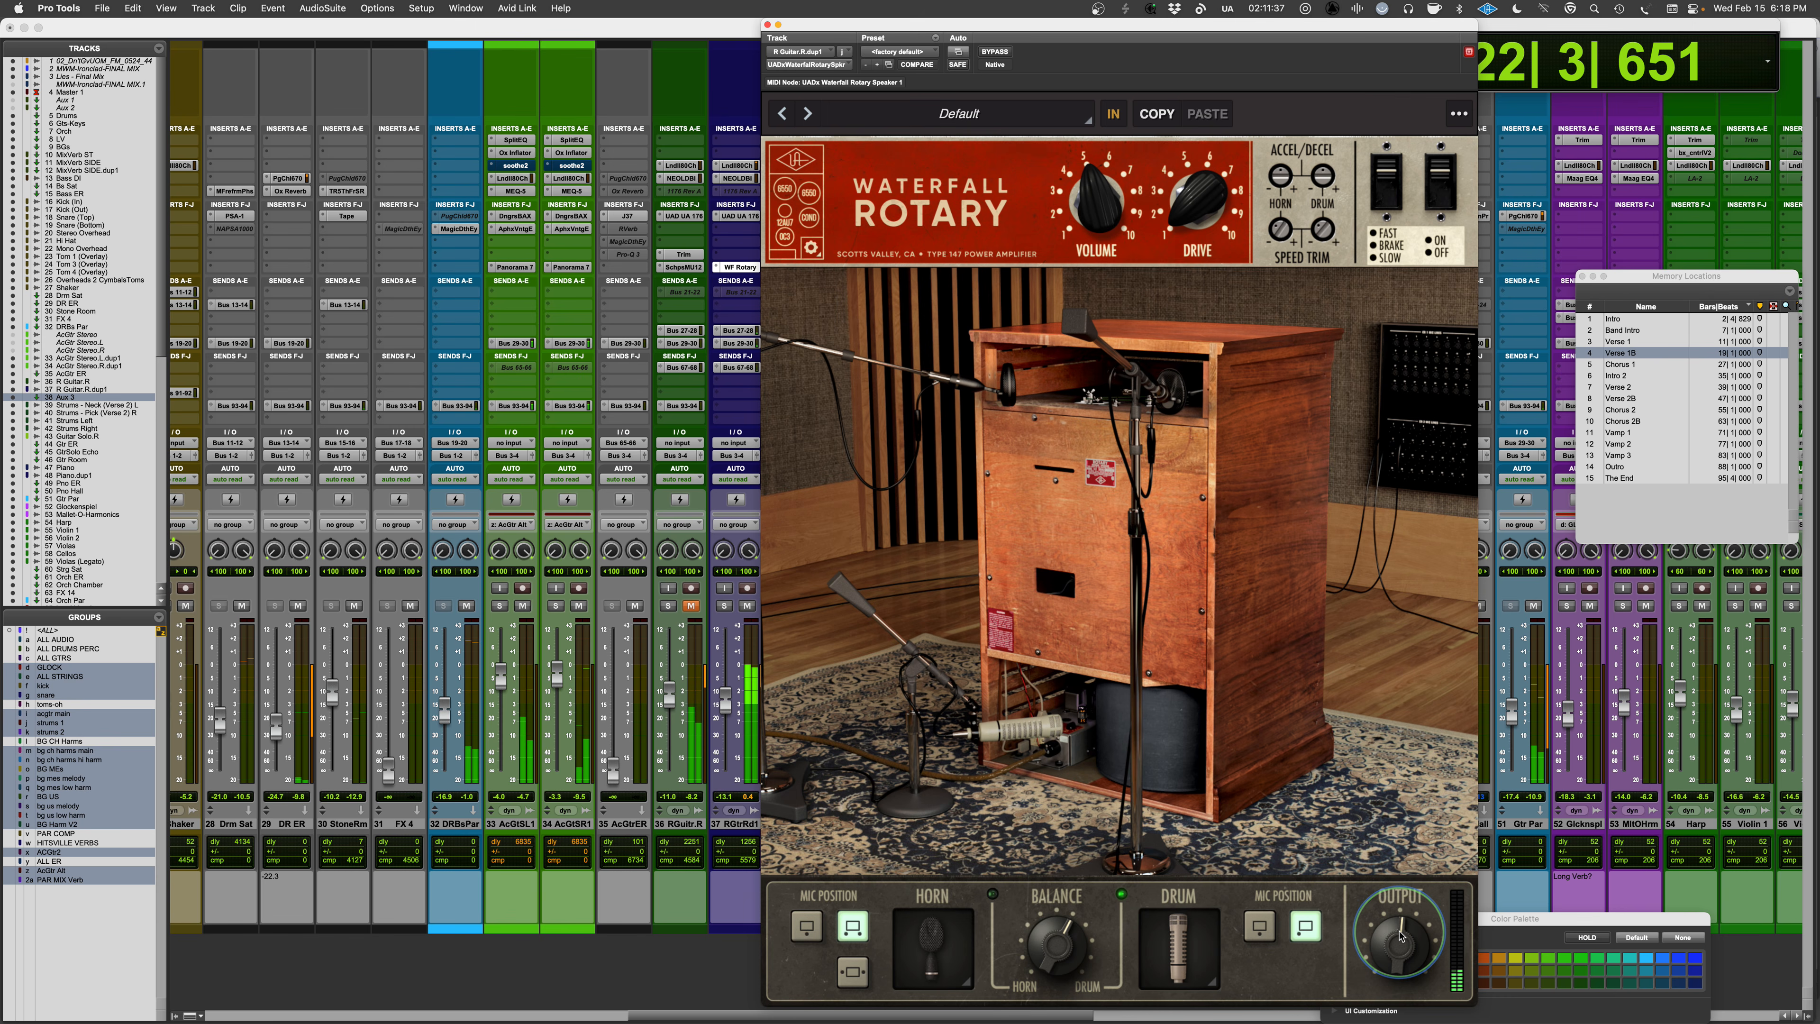
left_click_drag(1401, 936, 1403, 931)
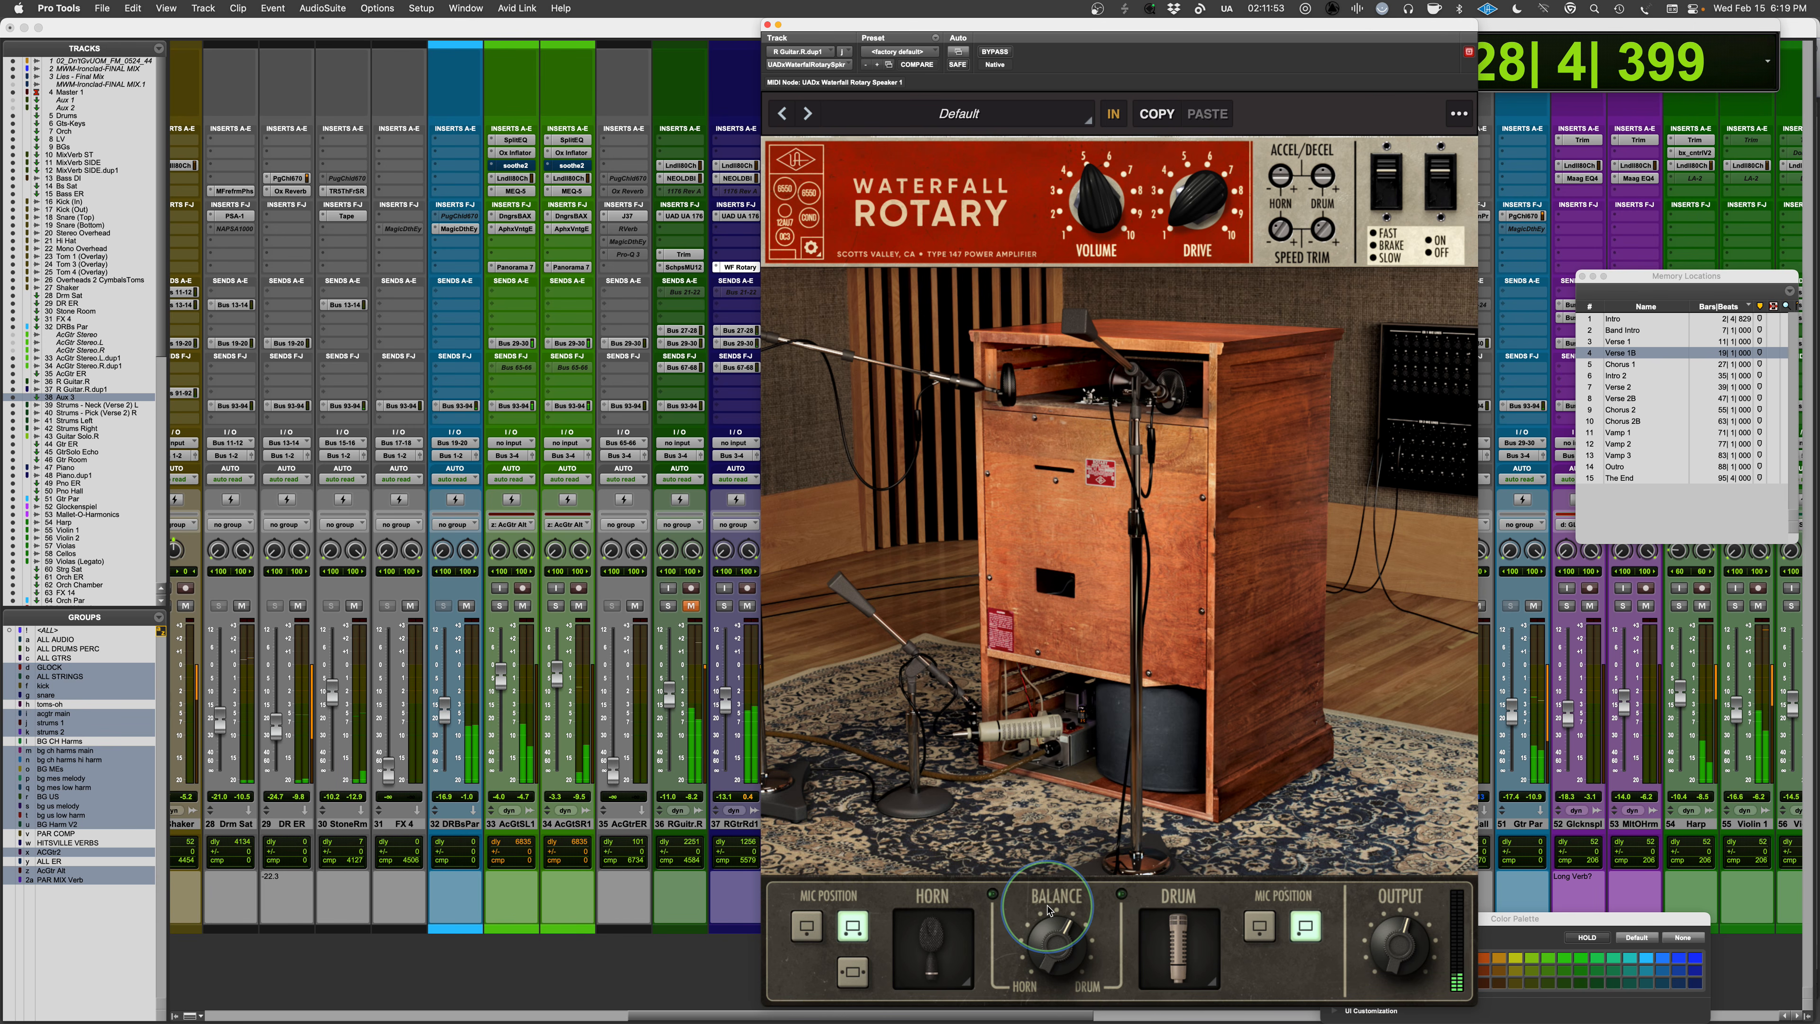
key("space")
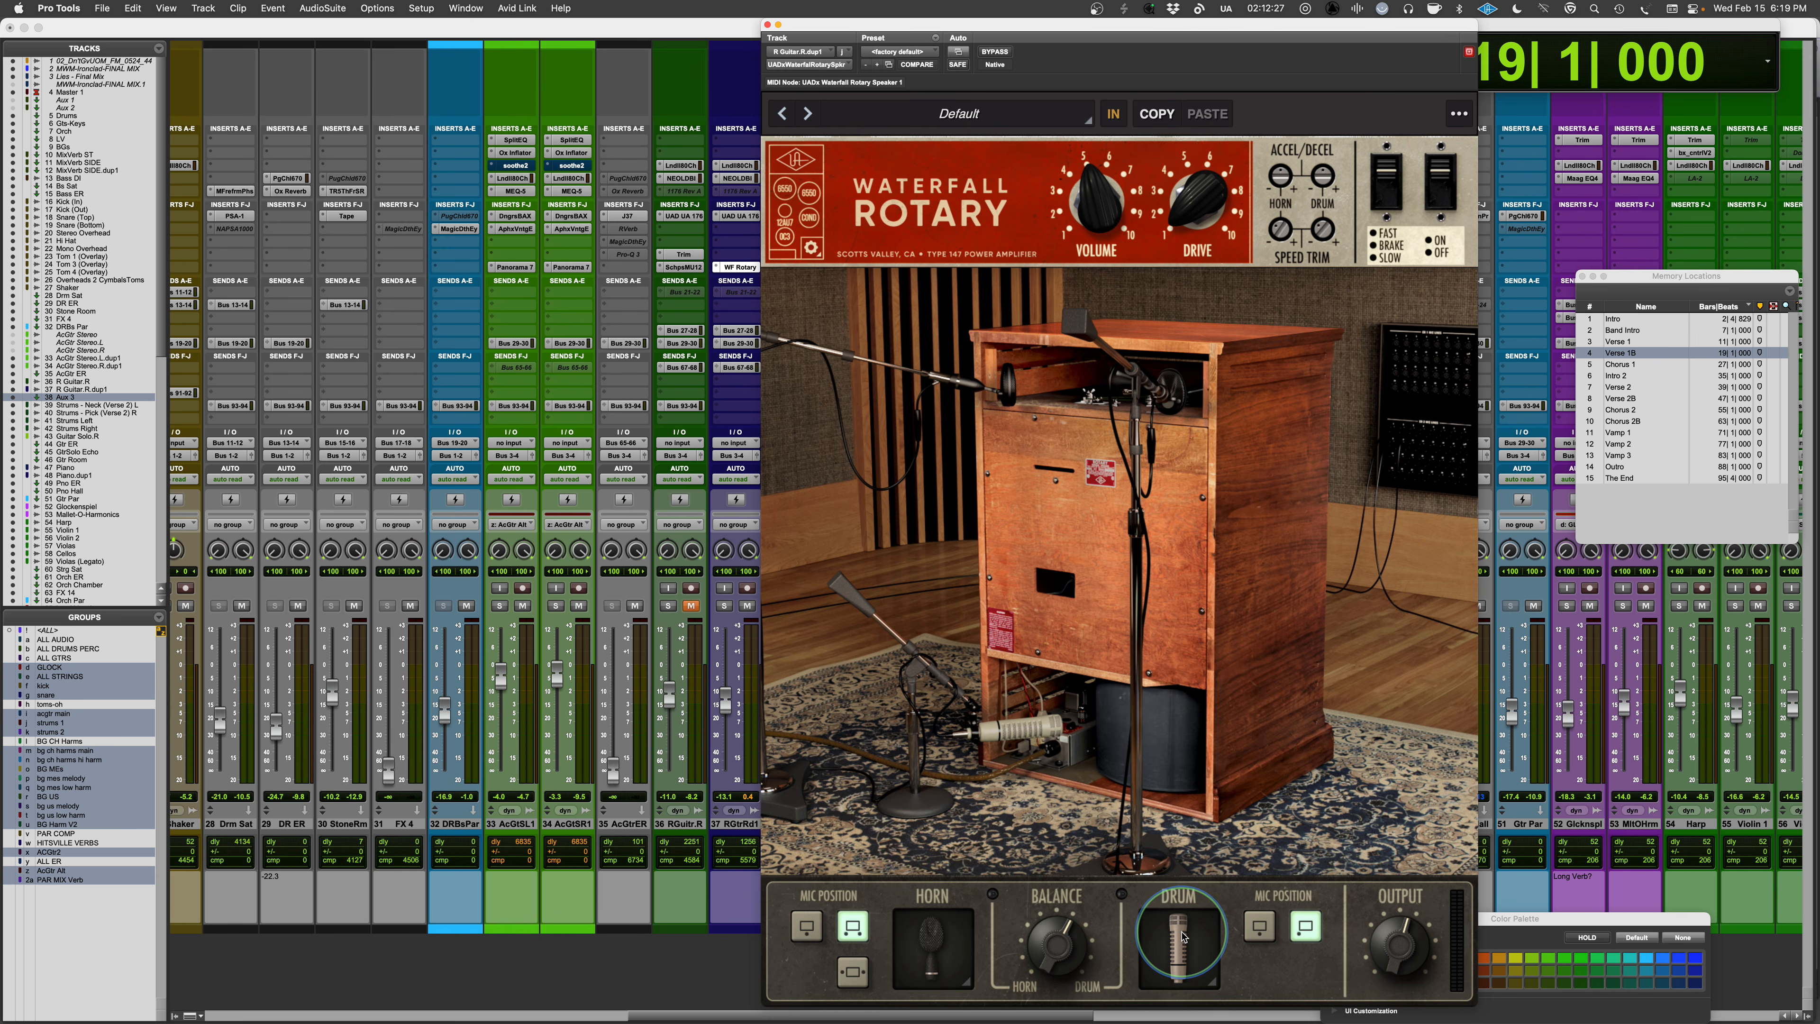
- Move the plug-in window clear of the neighbouring tracks, solo track 37, and play it with the single horn mic position
left_click_drag(960, 29, 1122, 29)
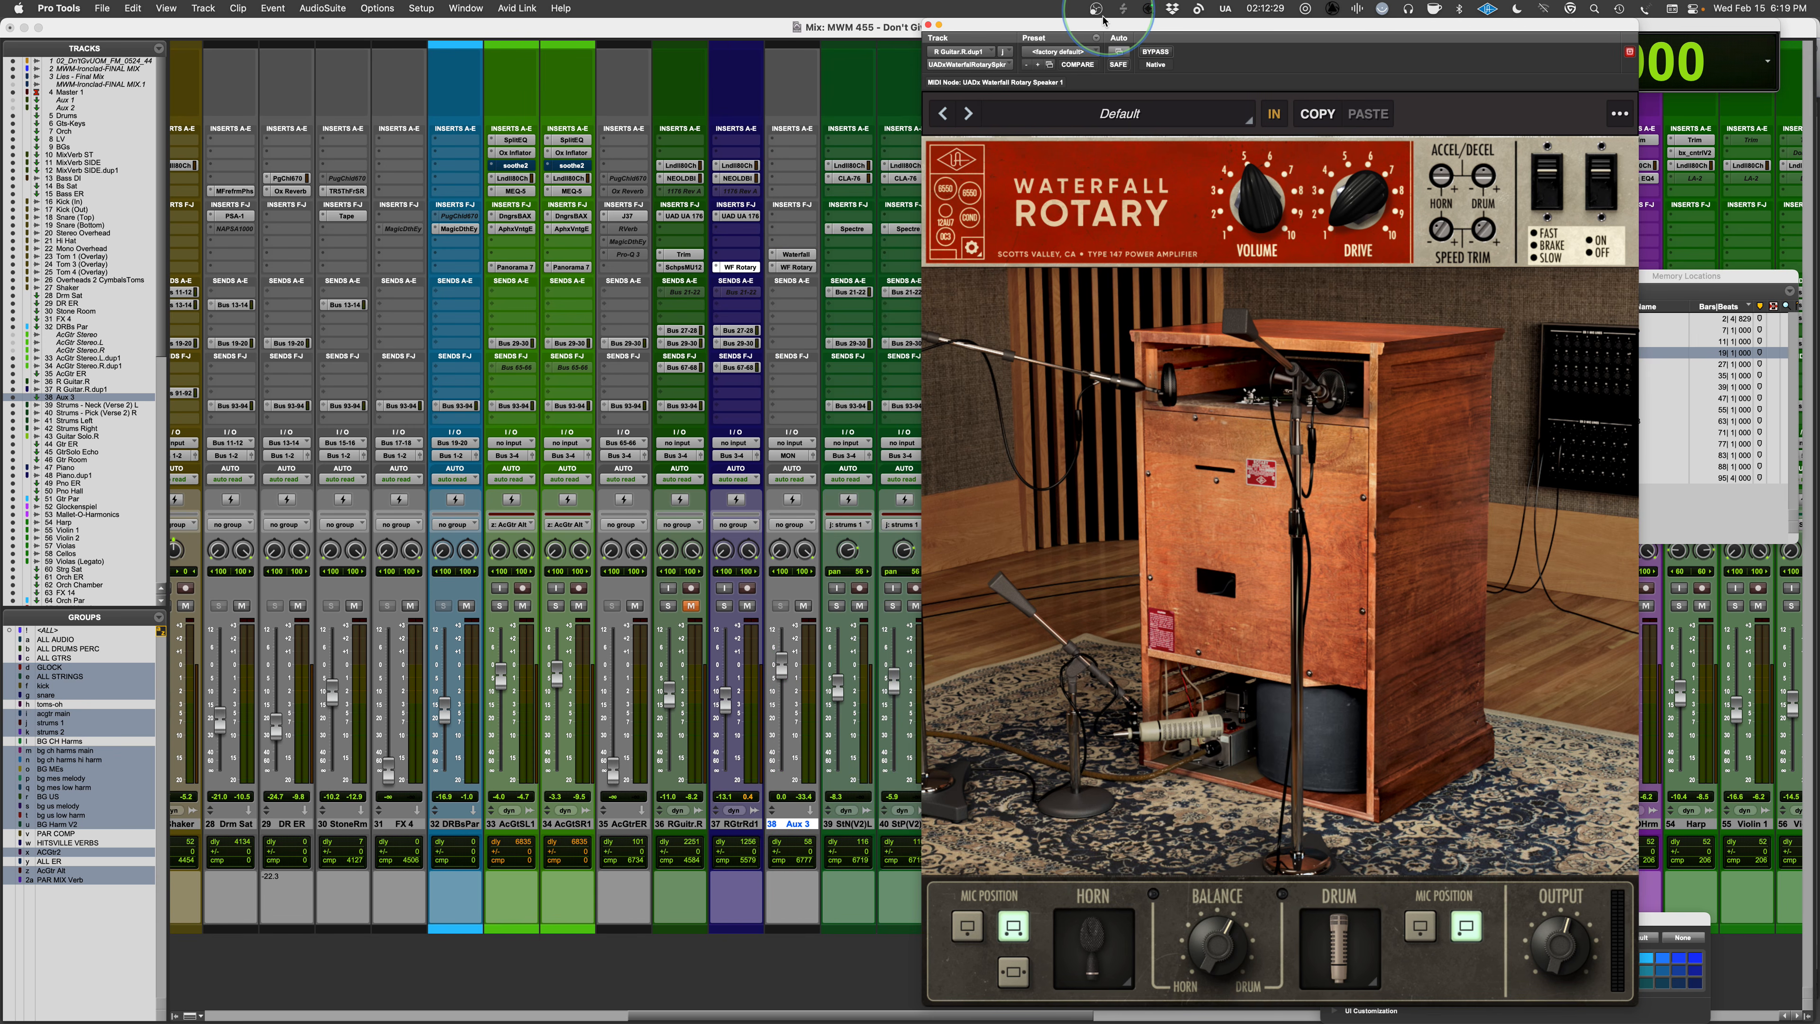
left_click(724, 606)
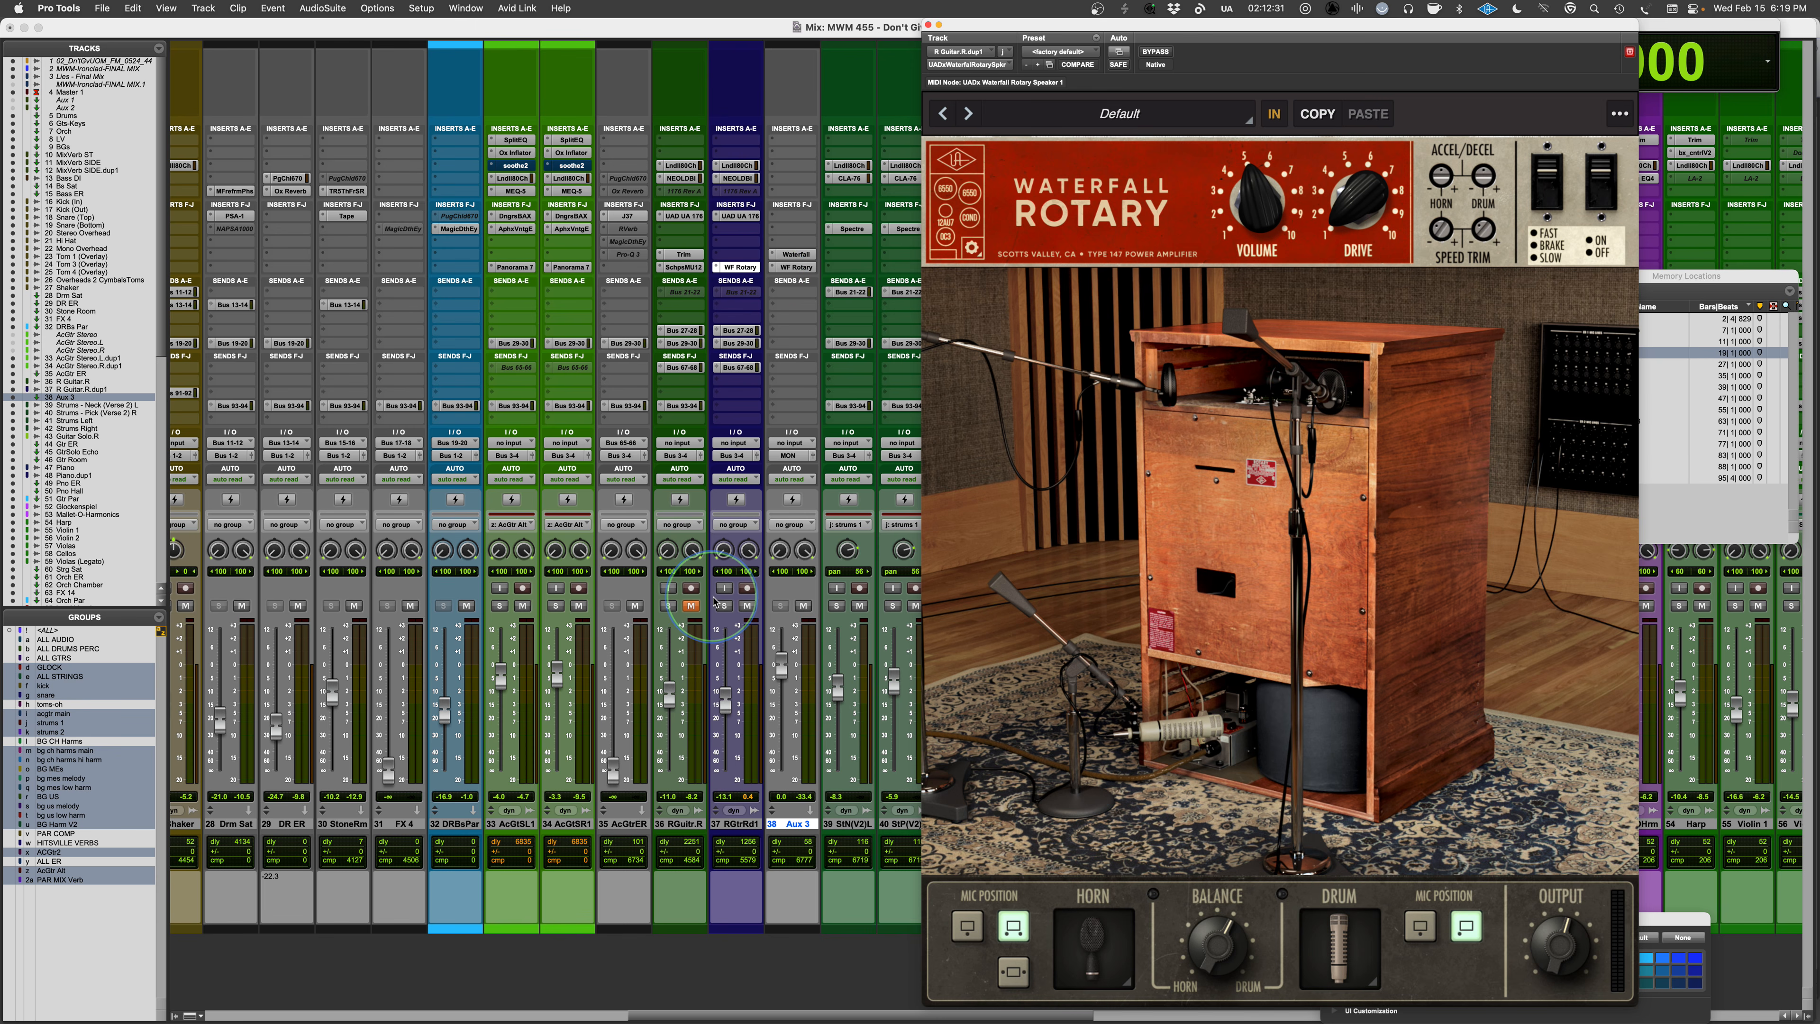
left_click(968, 935)
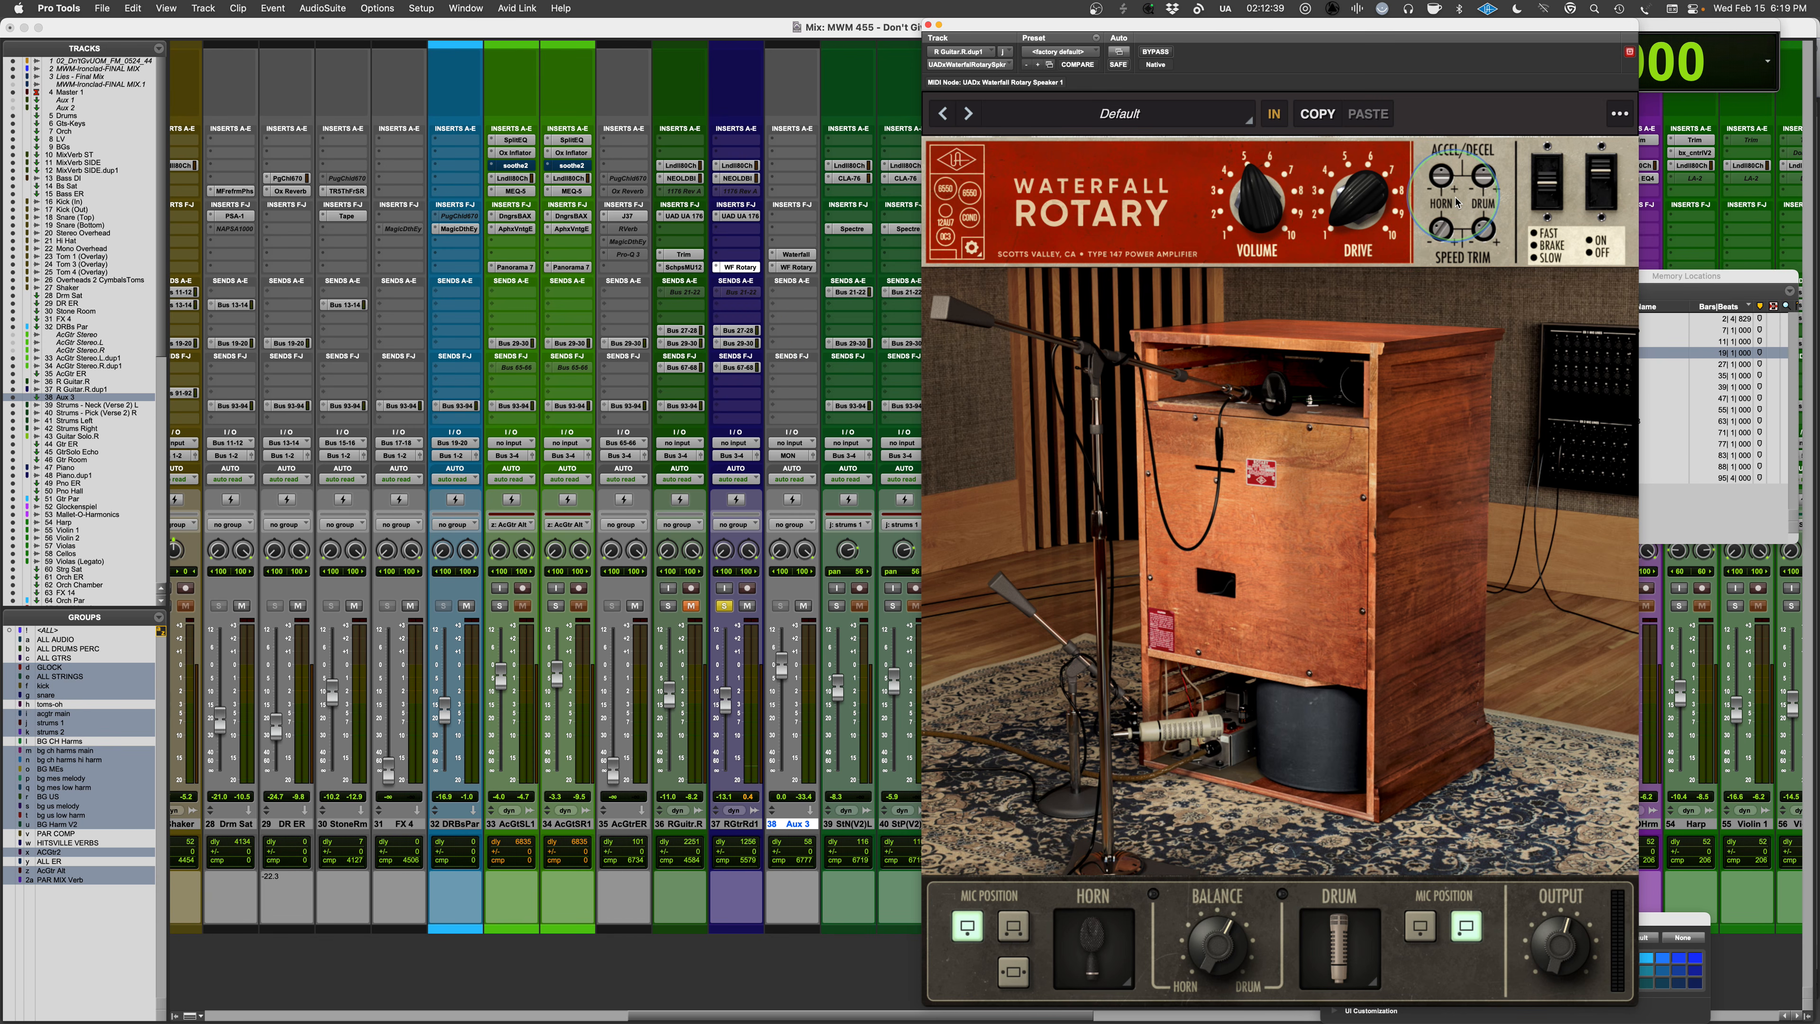
key("space")
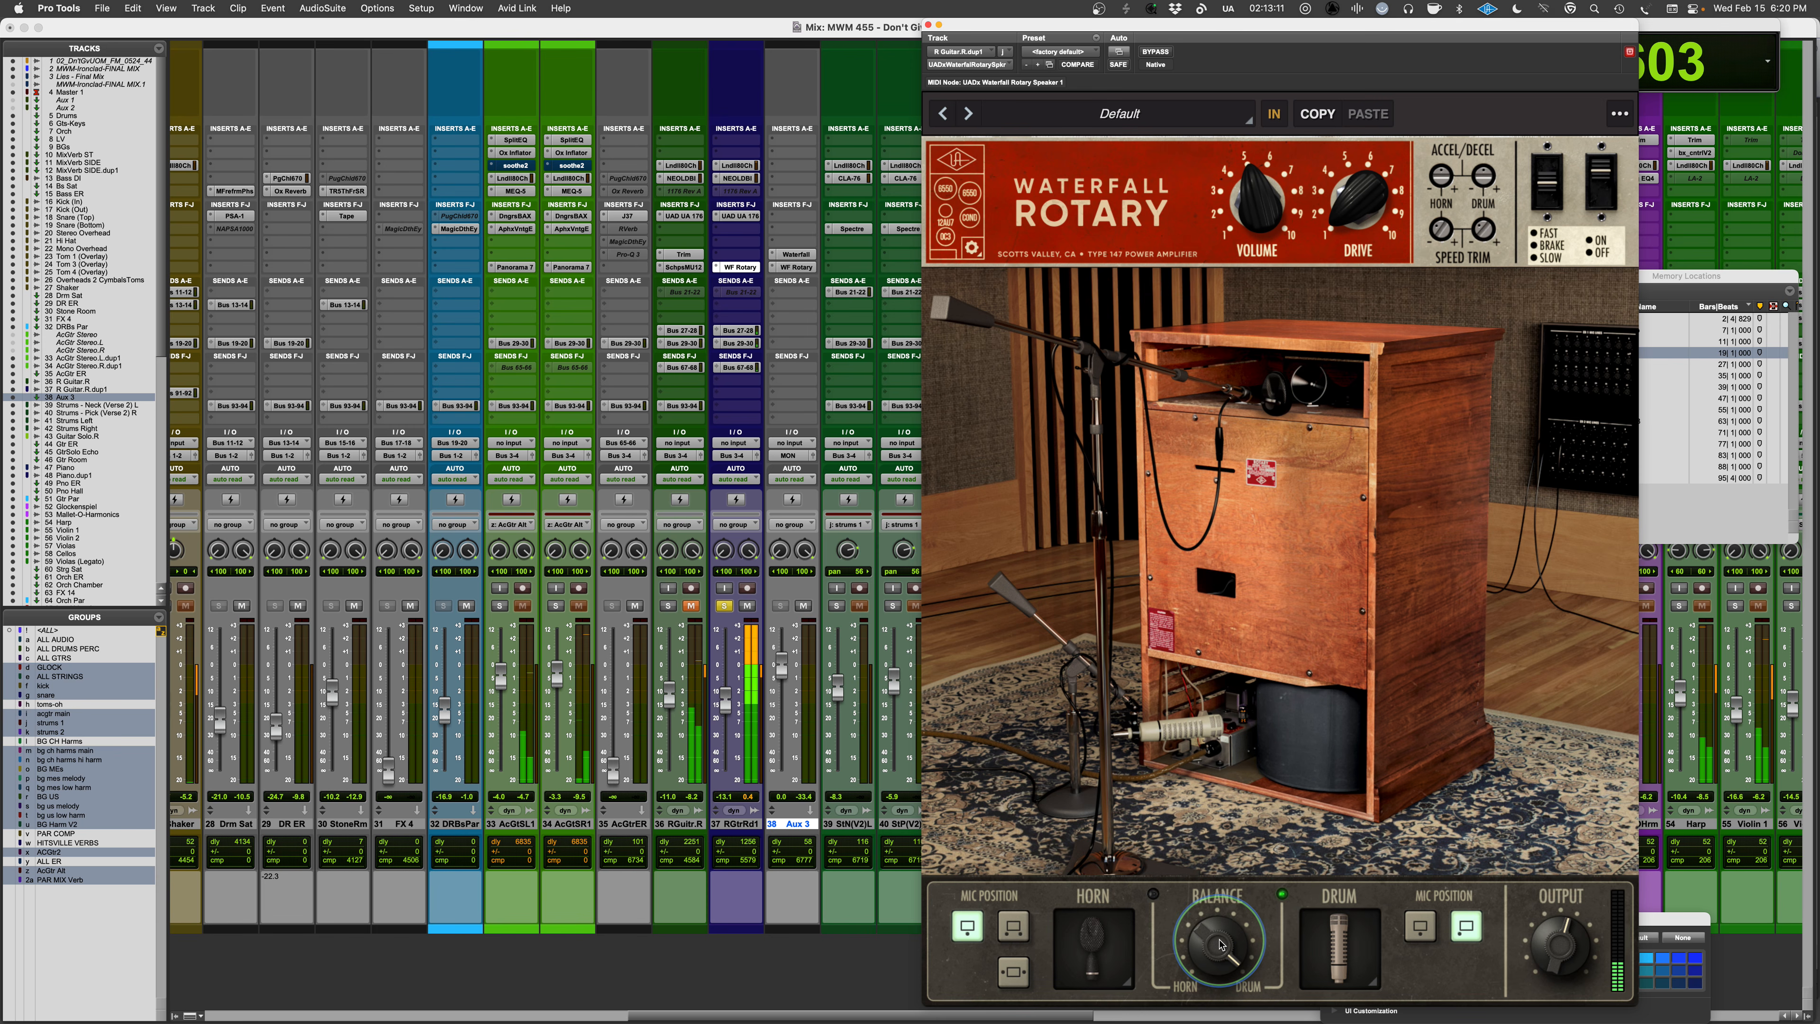
- During soloed playback, shift the horn/drum Balance, raise the Volume, and readjust the Output and Drive controls
left_click_drag(1211, 964, 1198, 1001)
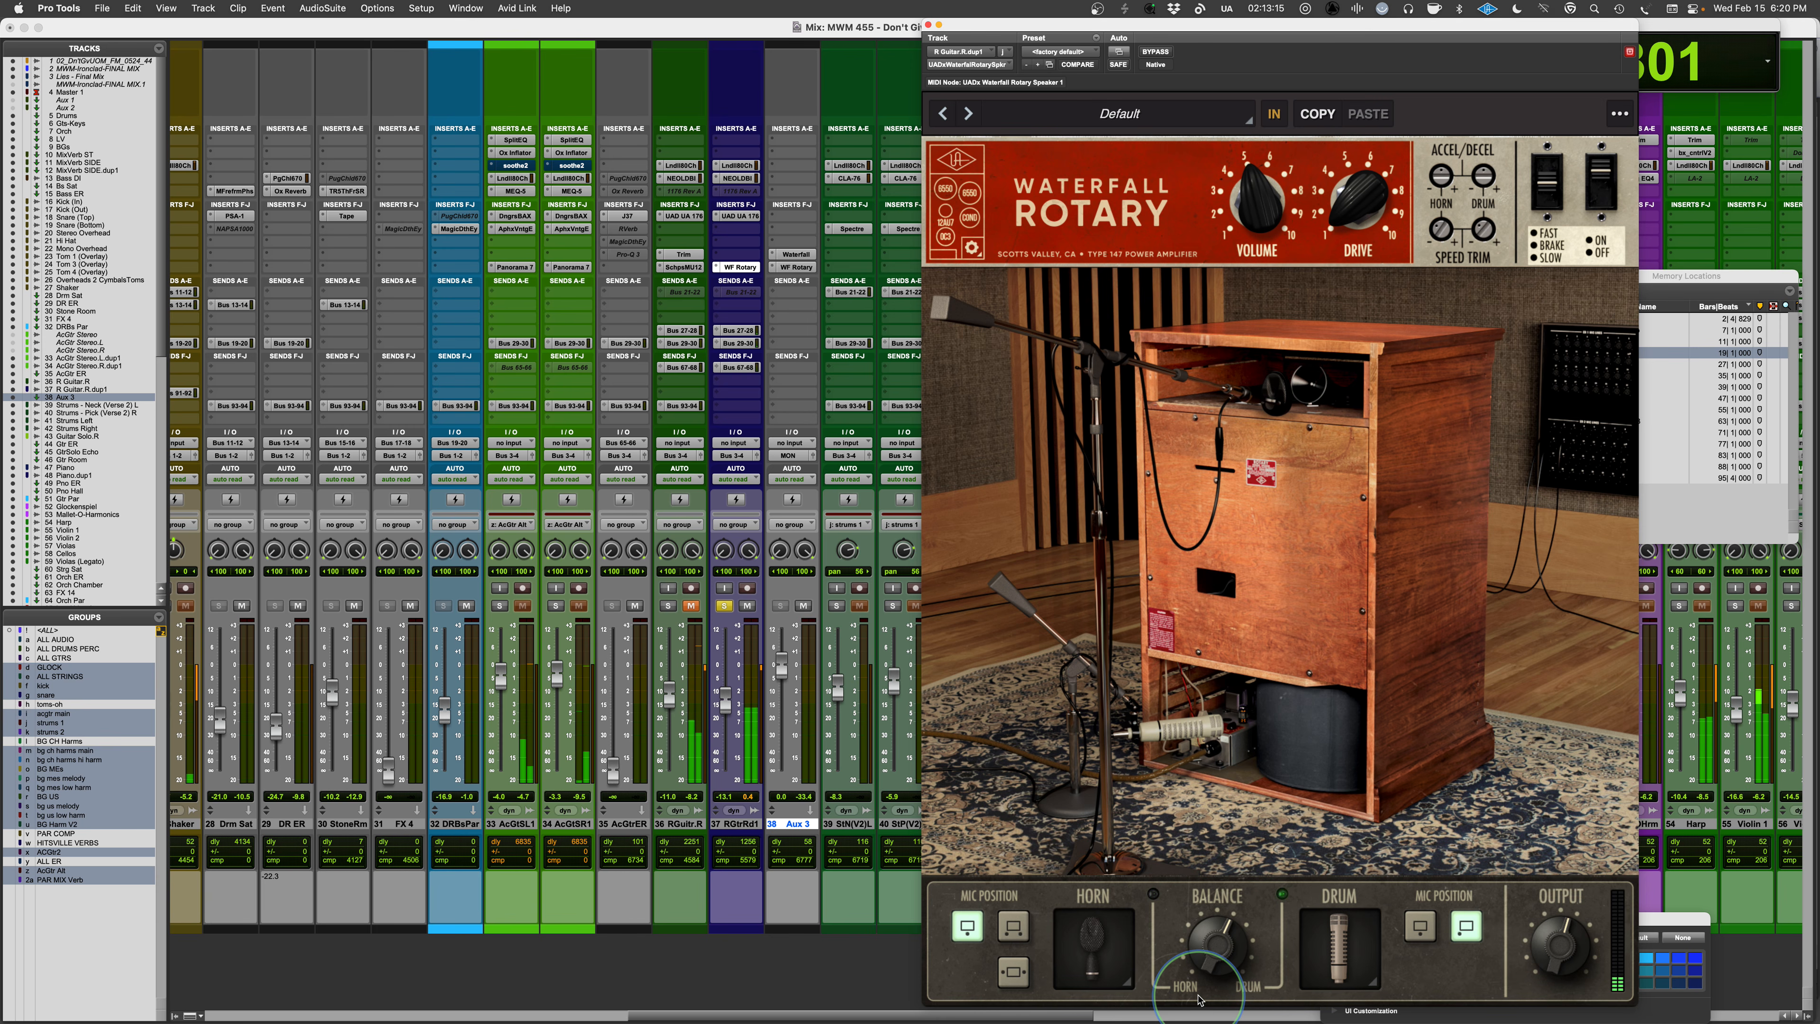
left_click_drag(1310, 208, 1263, 161)
left_click(1558, 968)
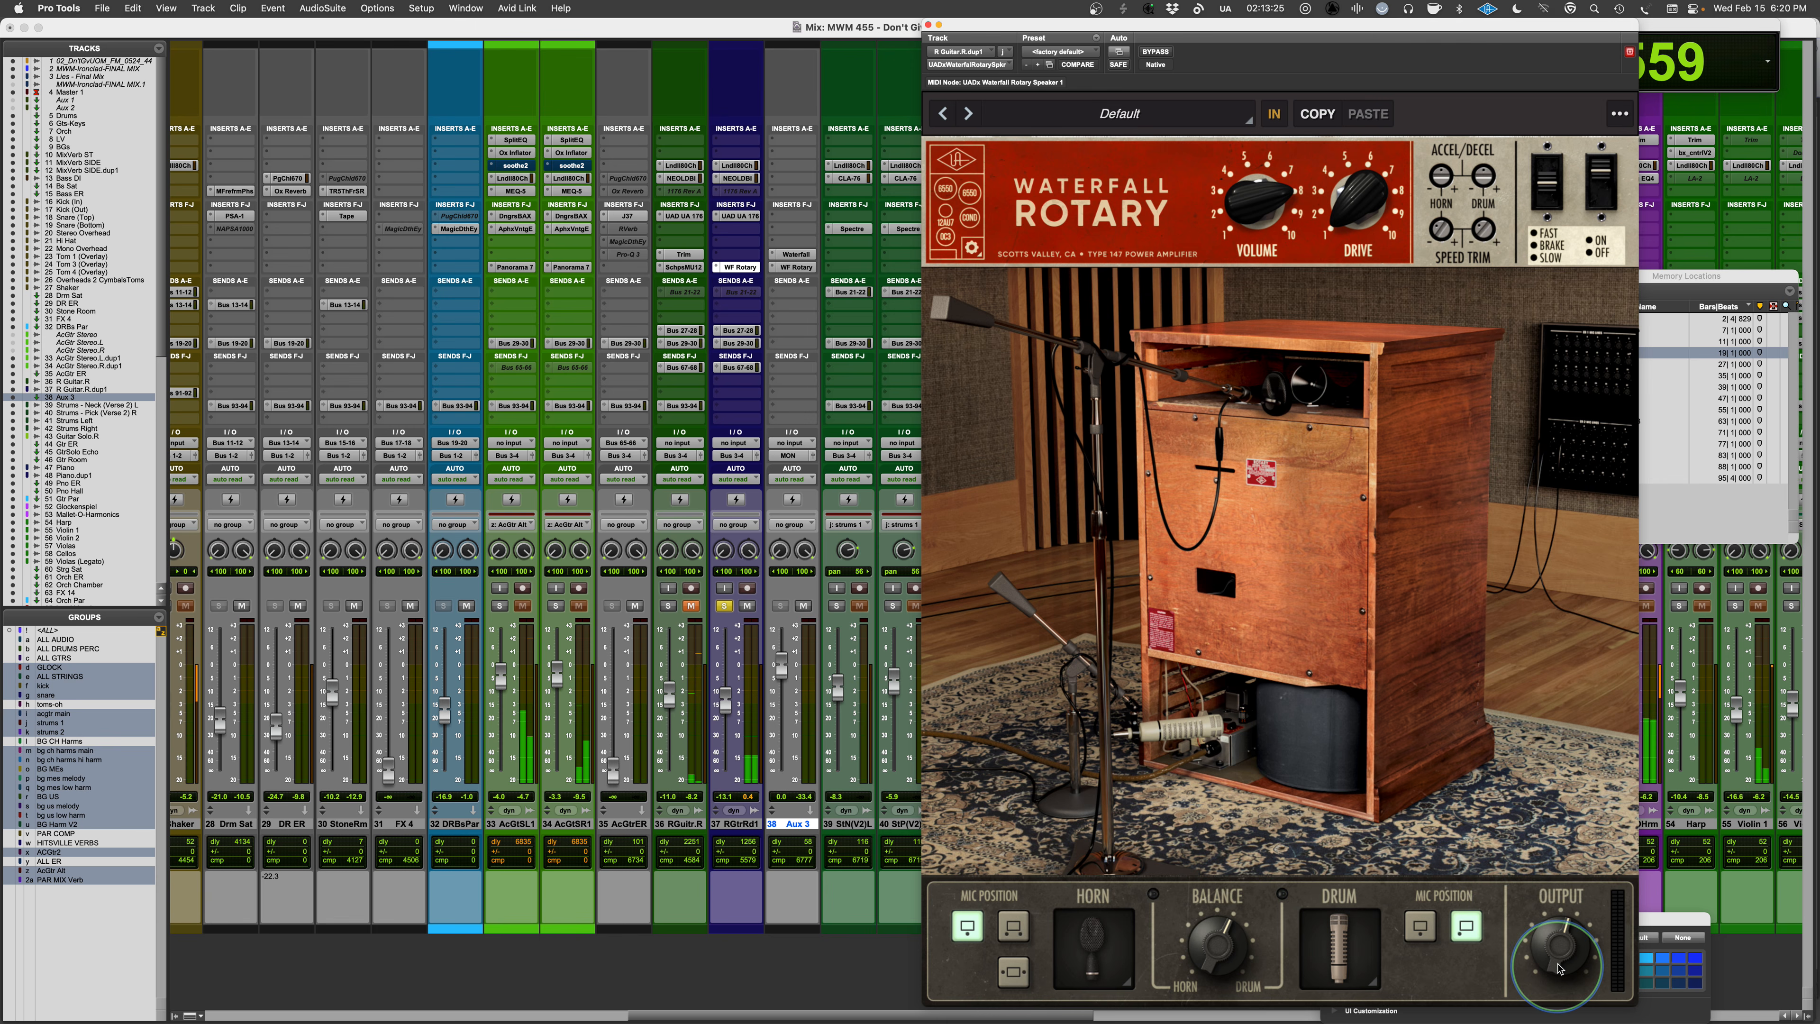
left_click_drag(1559, 968, 1564, 947)
left_click_drag(1361, 180, 1354, 124)
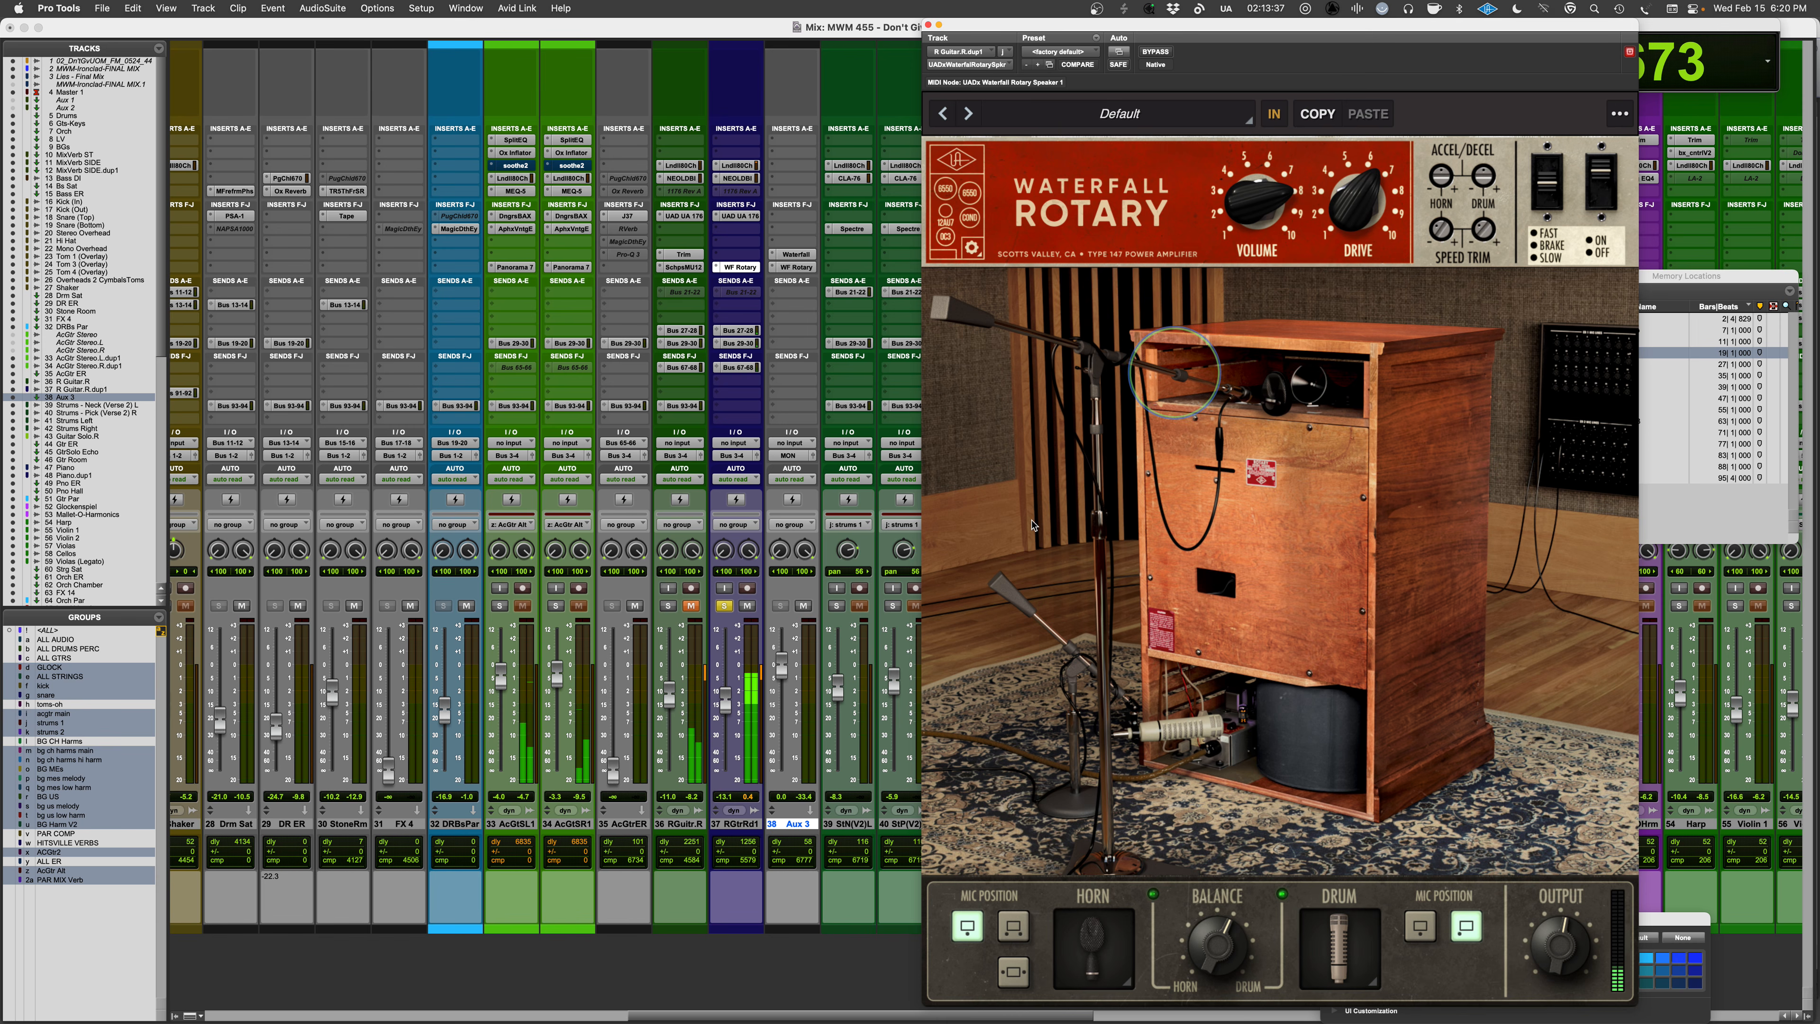
- Unsolo track 37, check the plug-in's Output level against the full mix, and stop playback
left_click(724, 606)
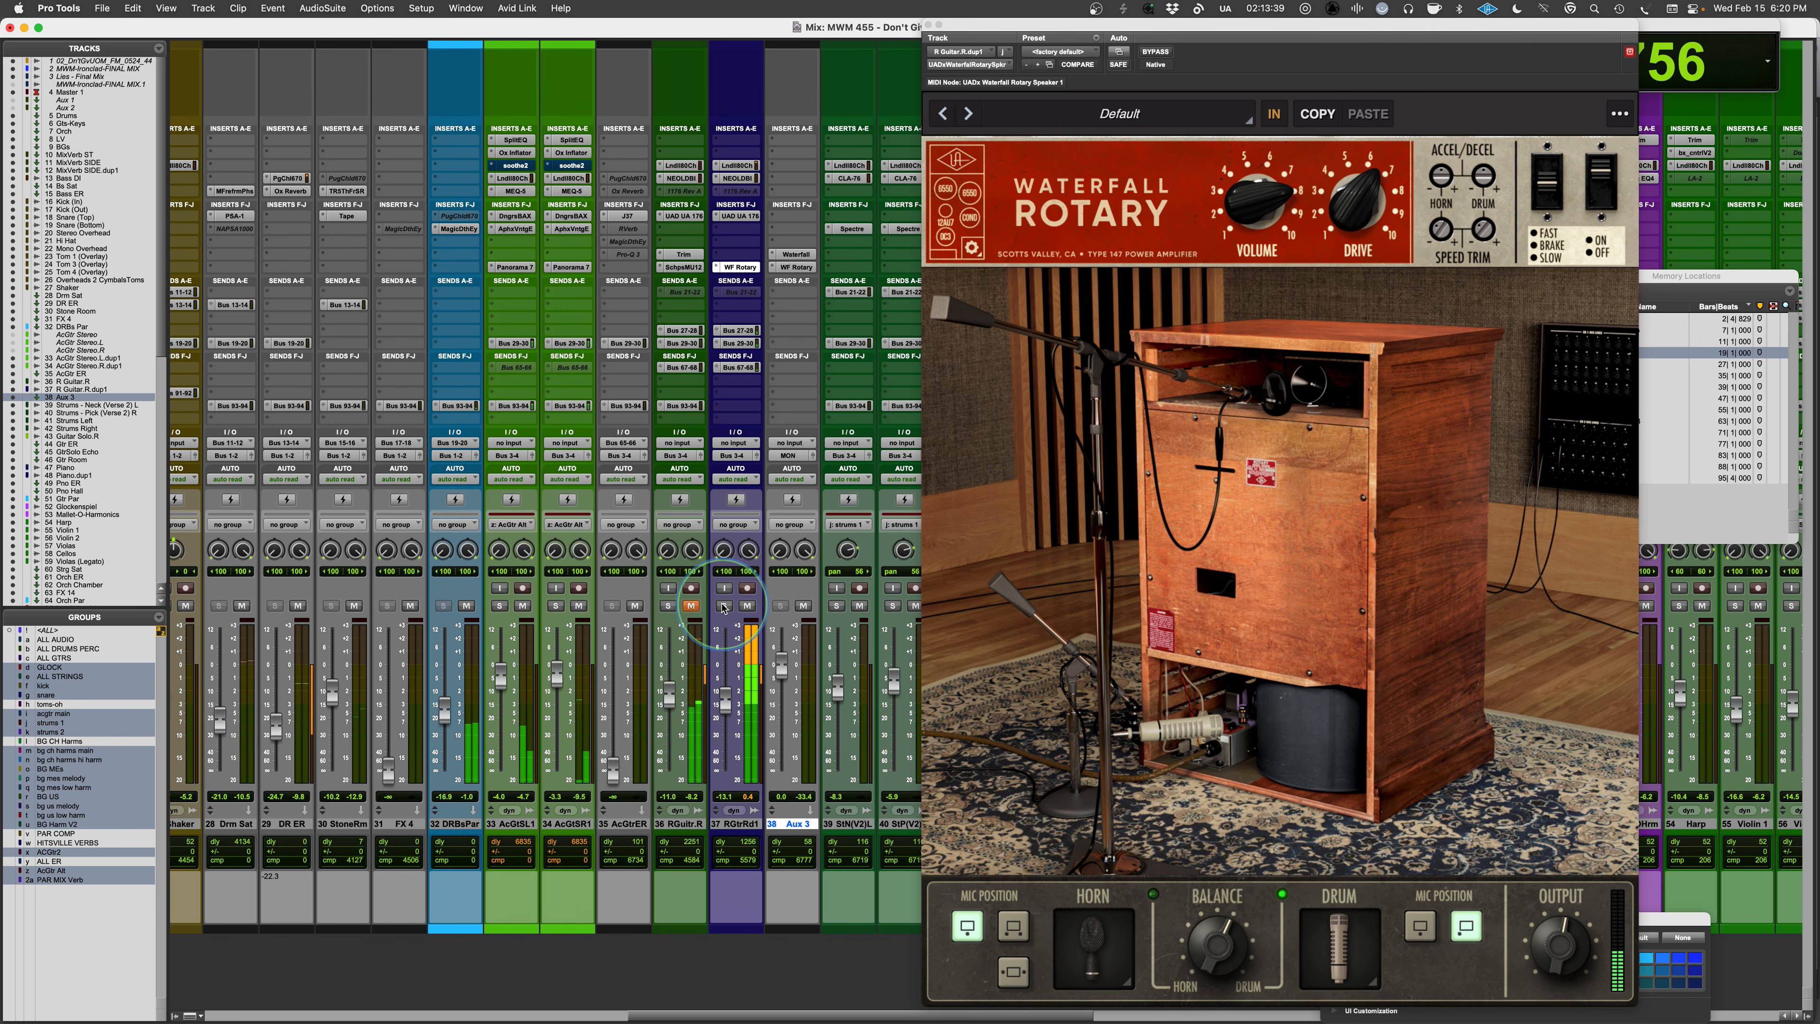
left_click(1564, 963)
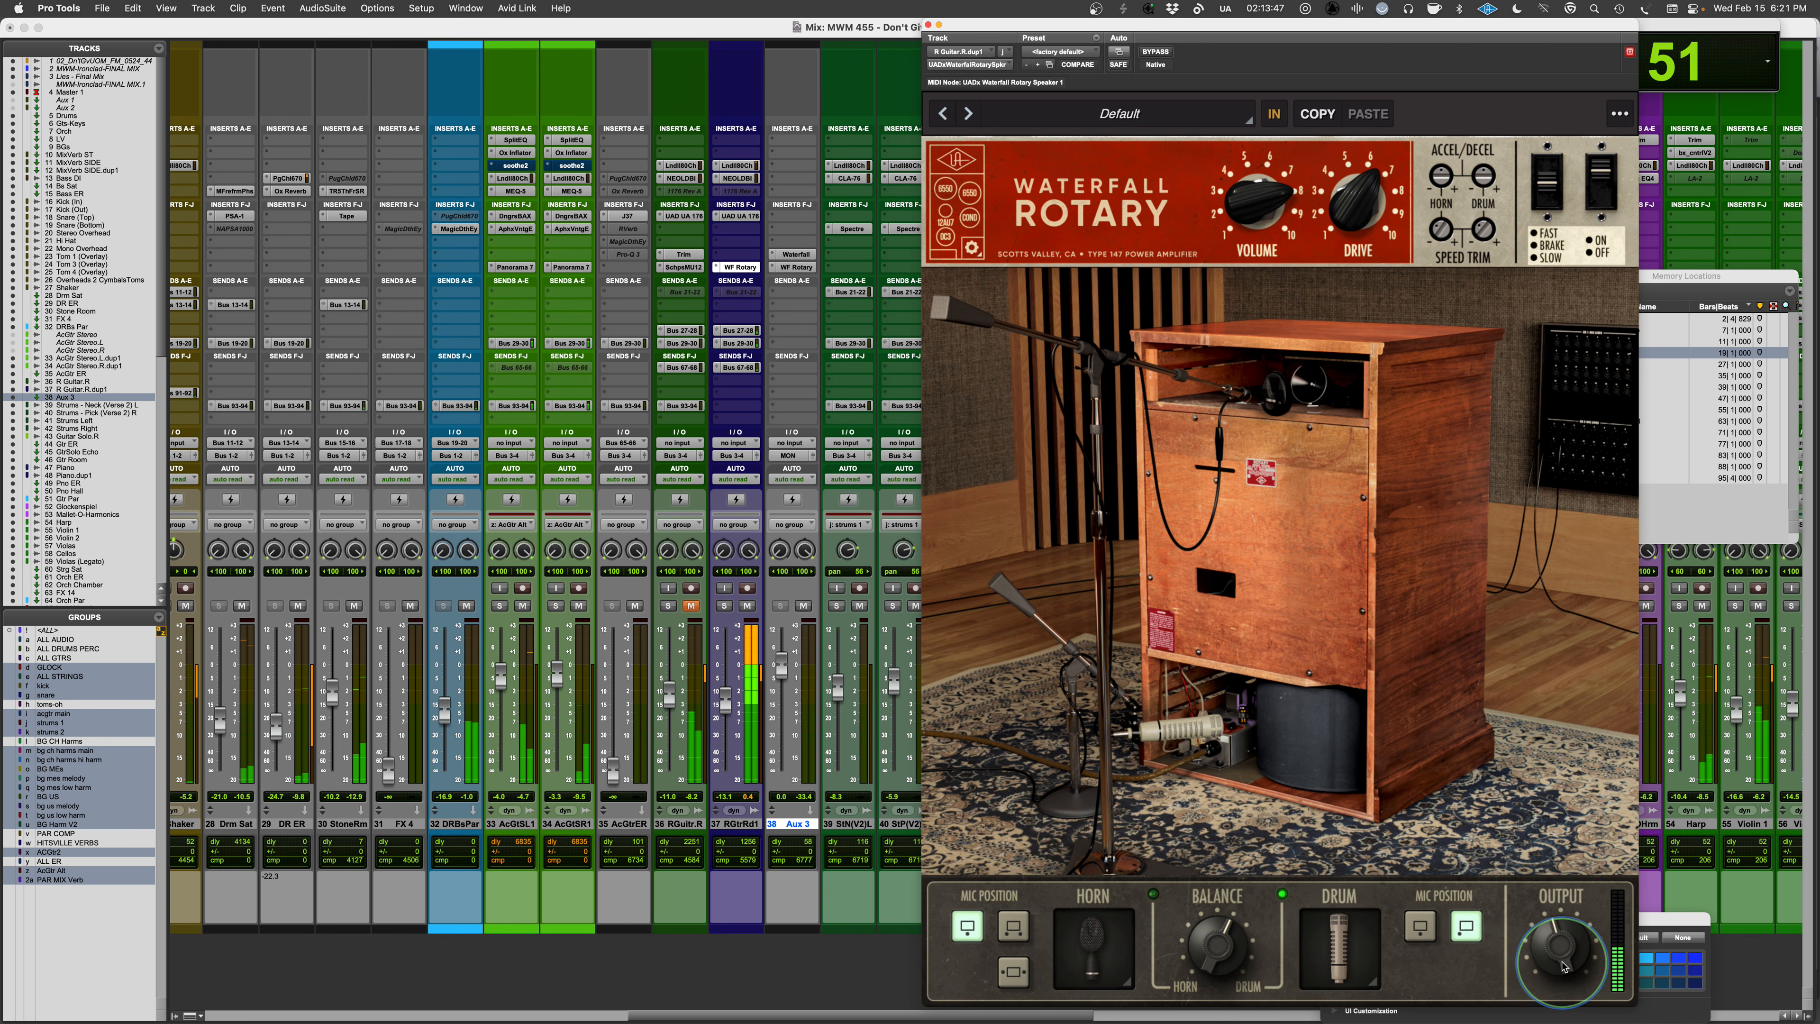
left_click(1426, 796)
key("space")
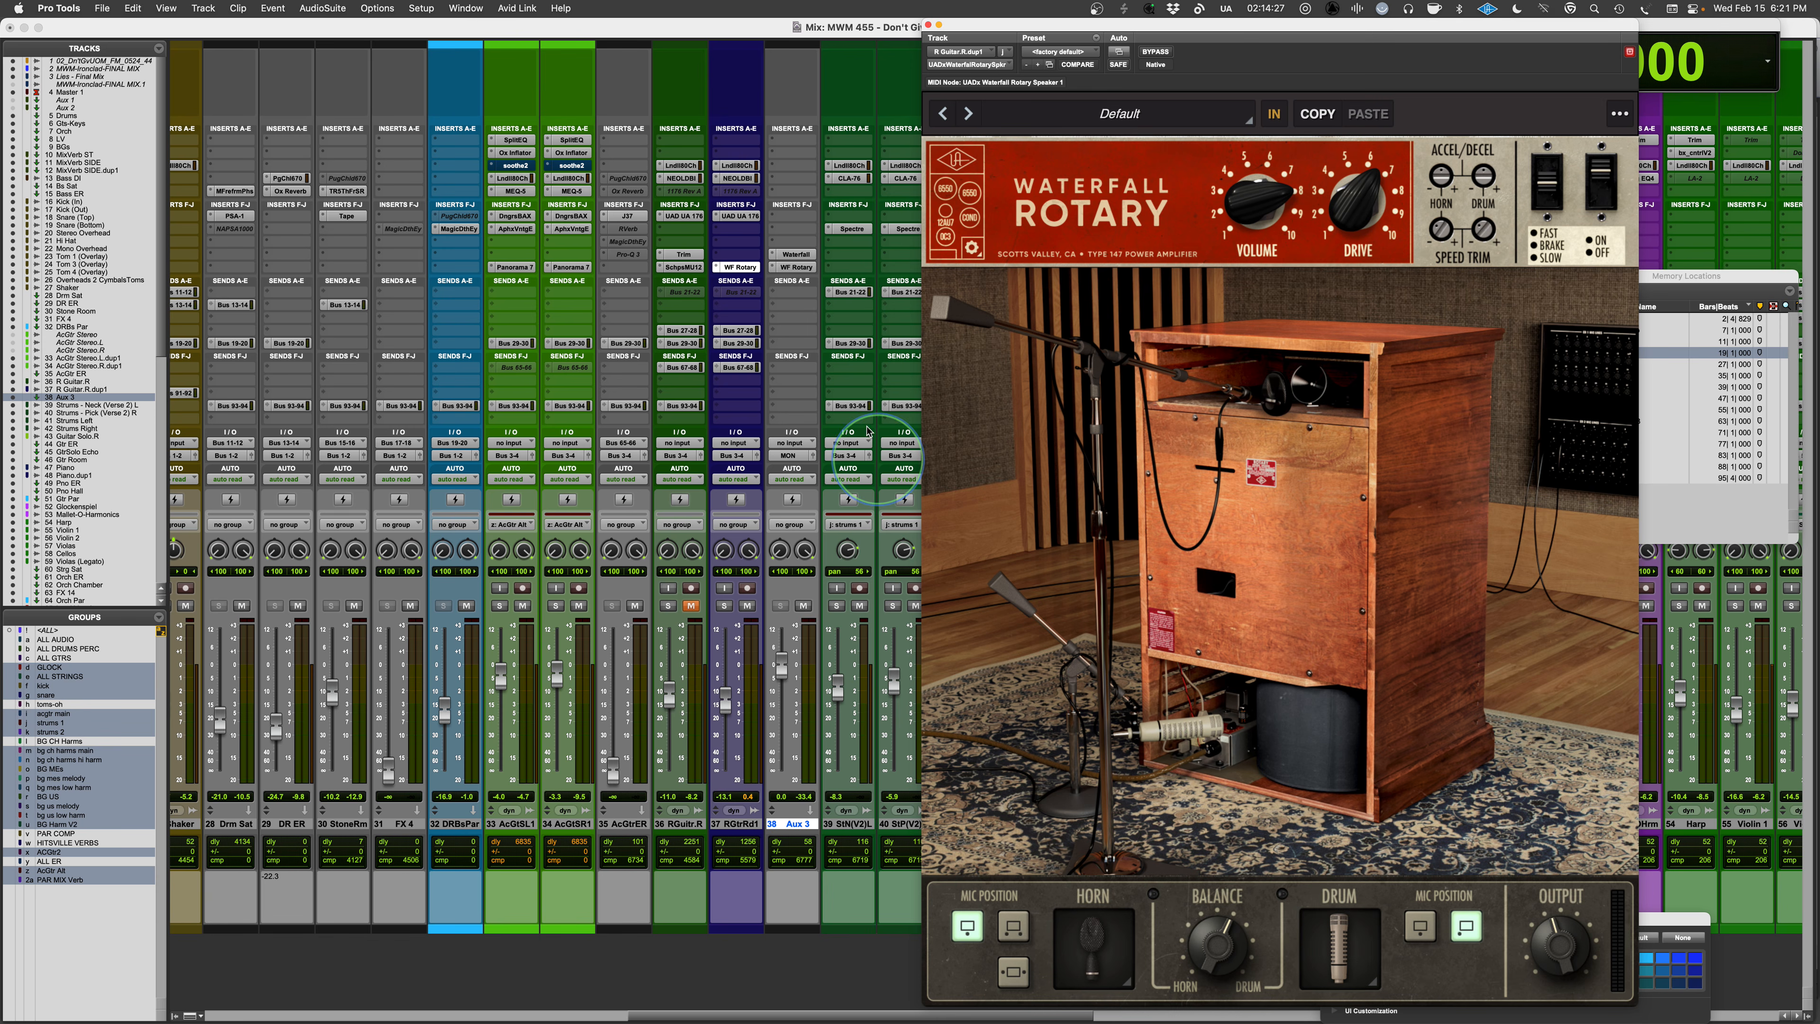
- Review the plug-in's Mechanical Noise Level and Speed Midi Assign settings, close them, and switch to Microsoft PowerPoint
left_click(974, 248)
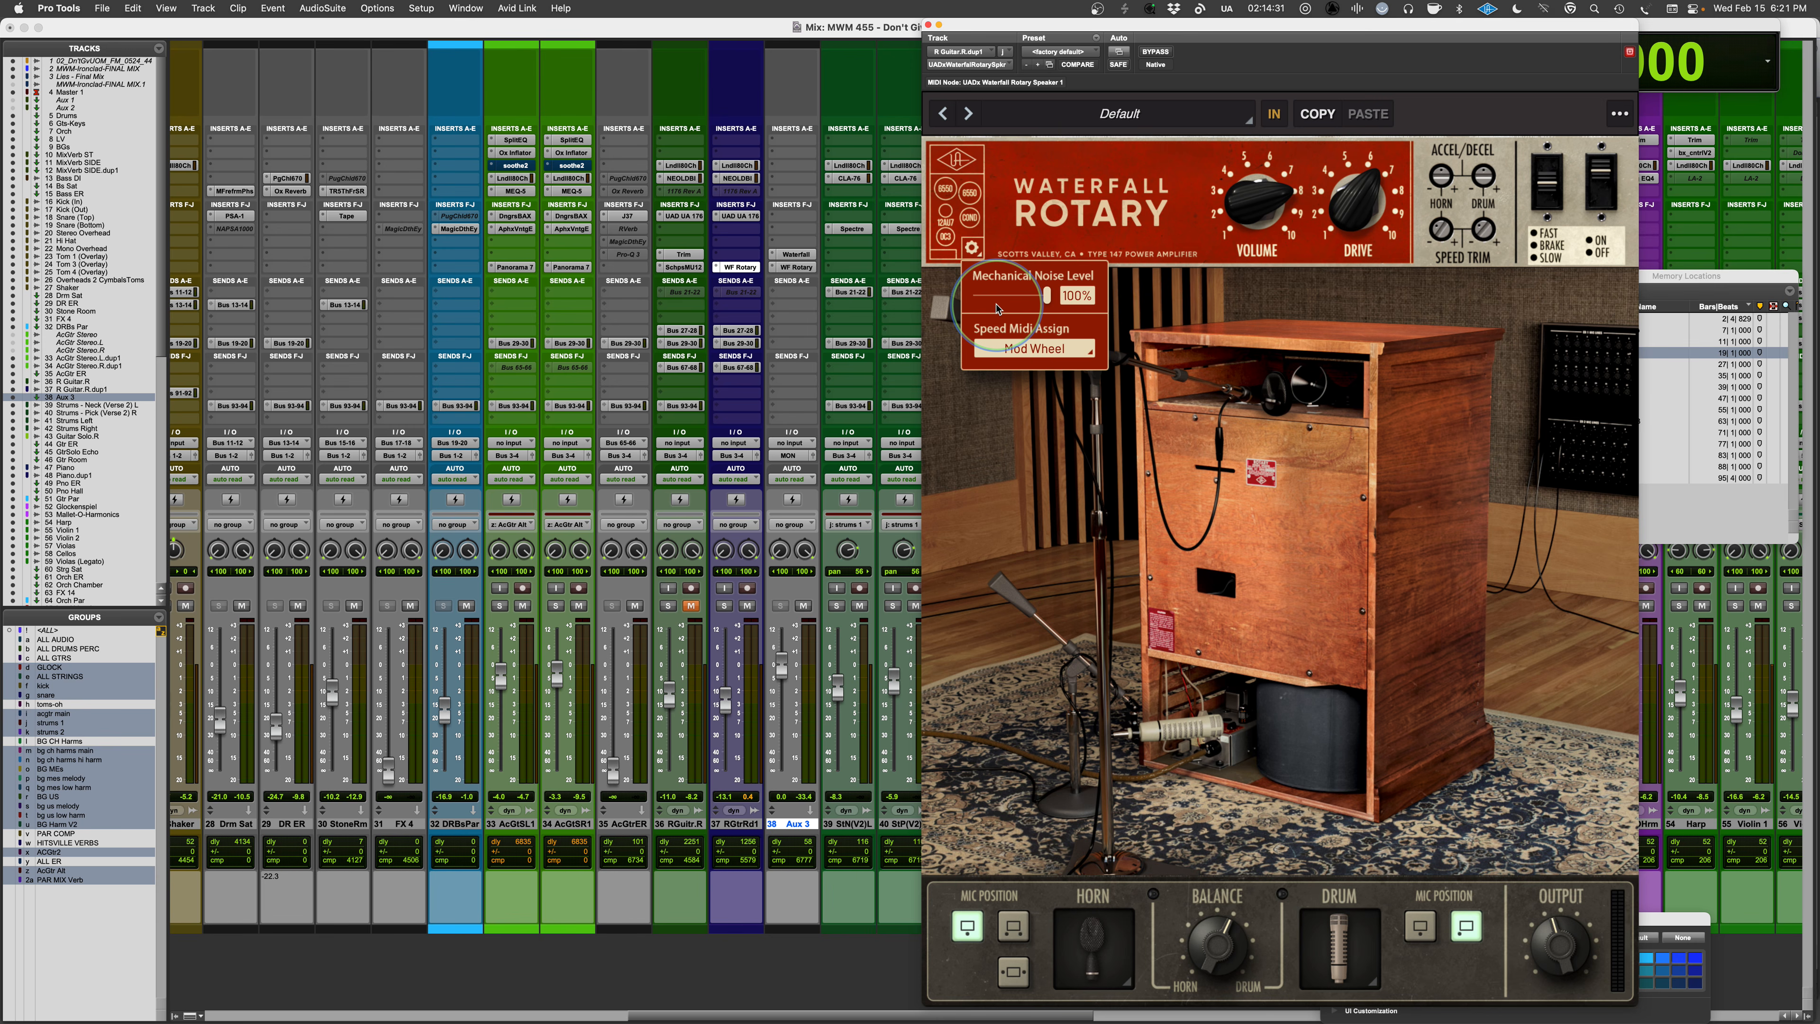
left_click(973, 248)
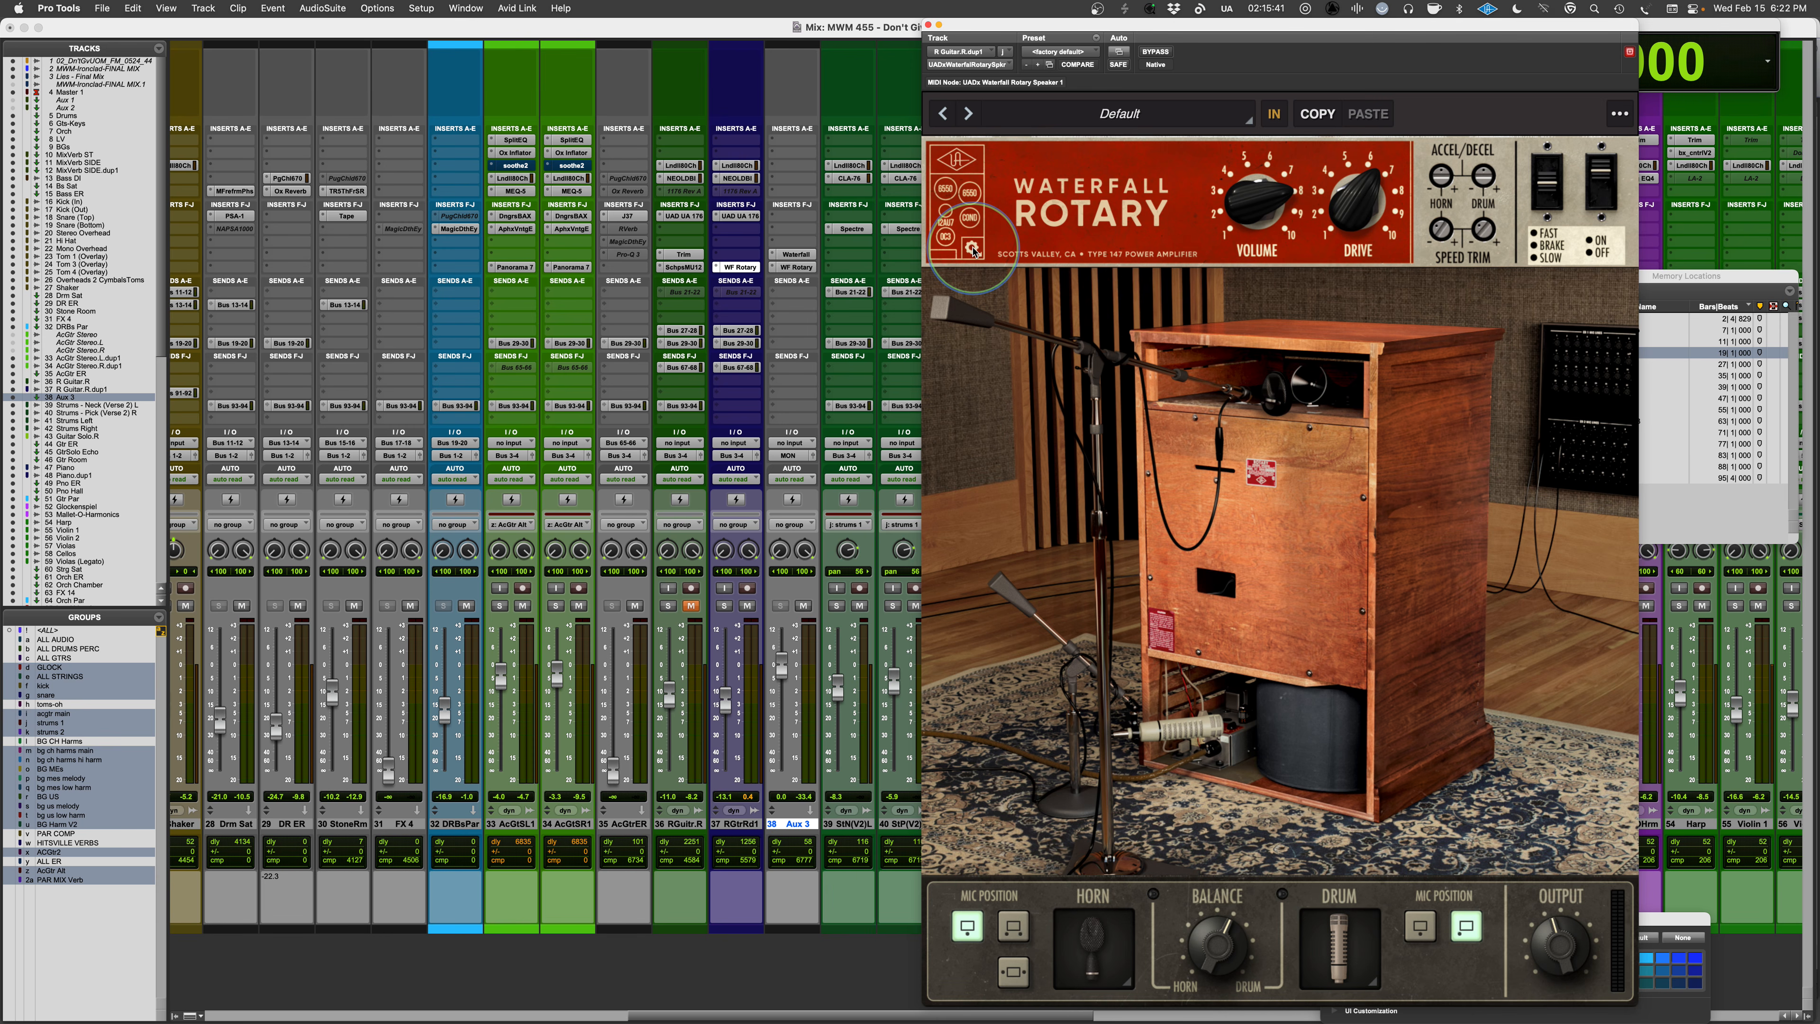
key("super+Tab")
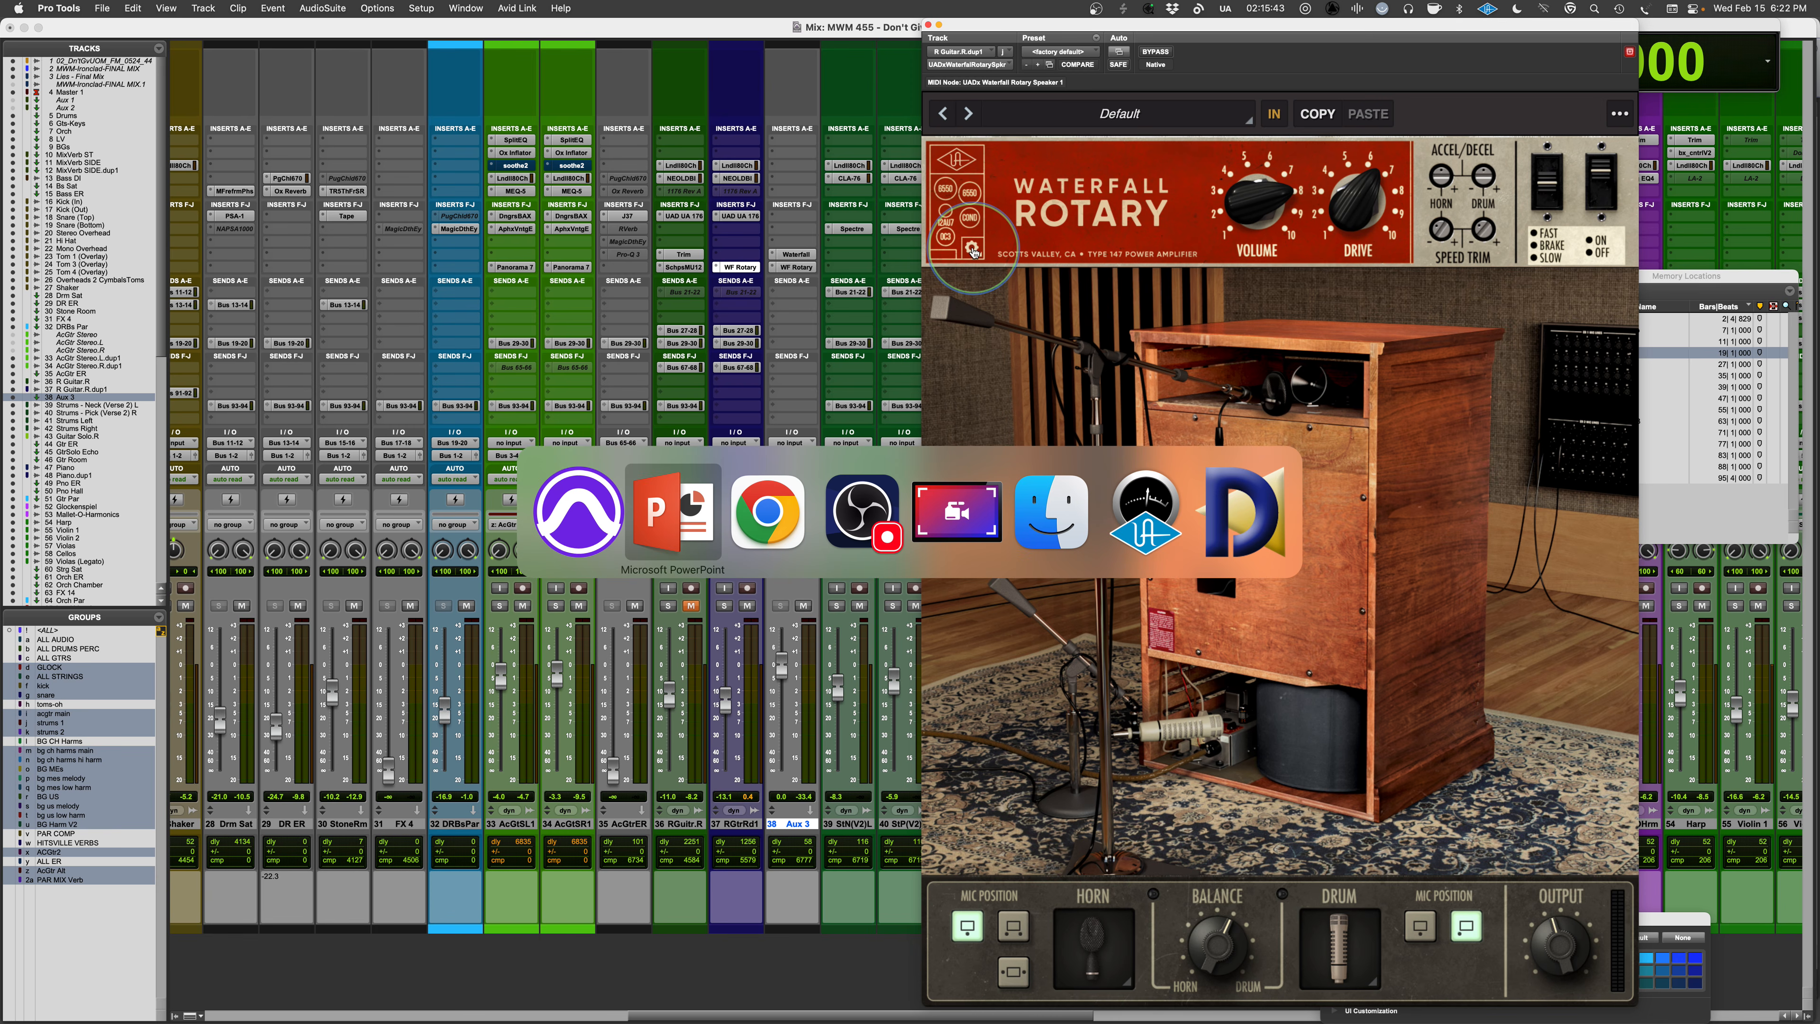